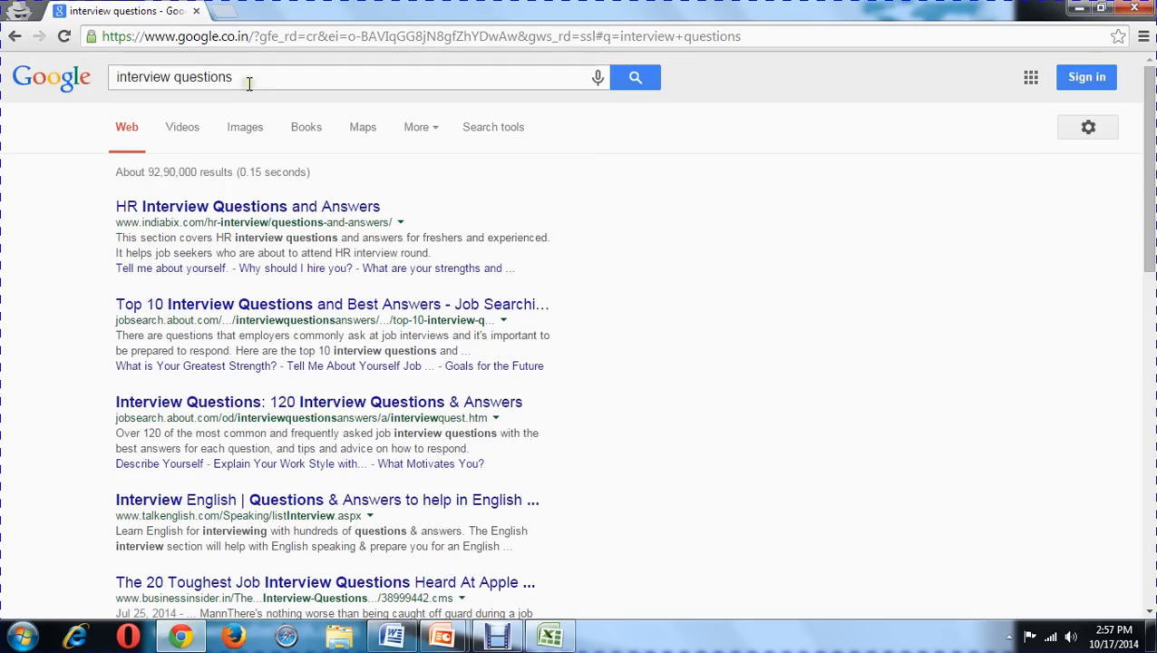
left_click_drag(240, 78, 120, 80)
left_click(270, 77)
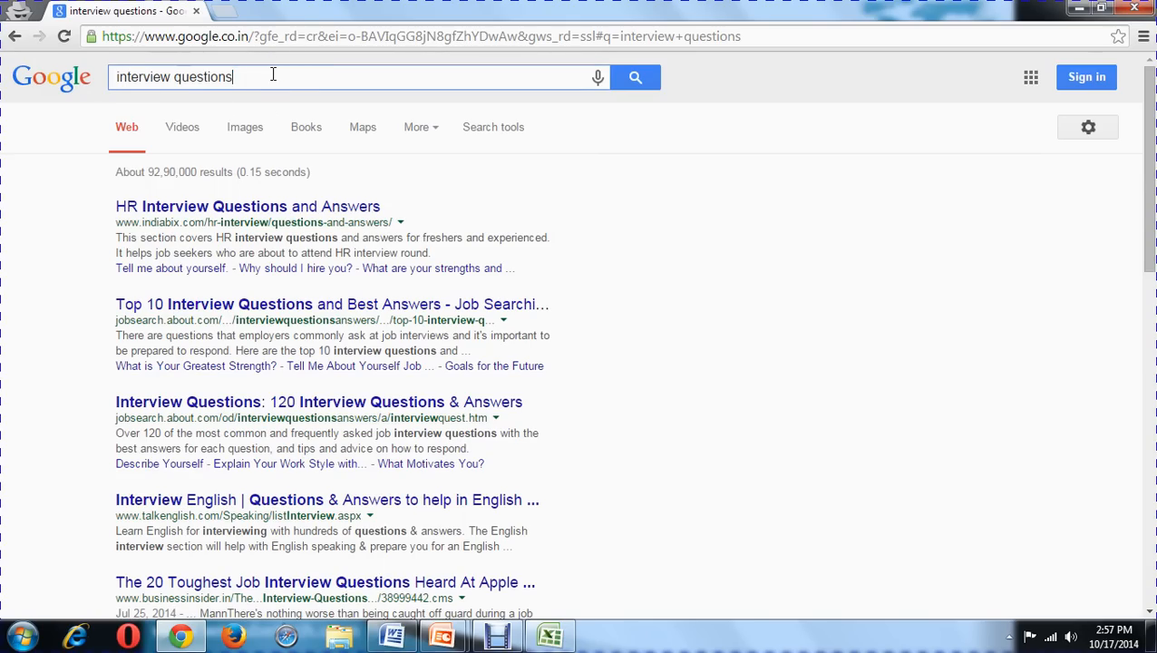
left_click_drag(234, 78, 115, 77)
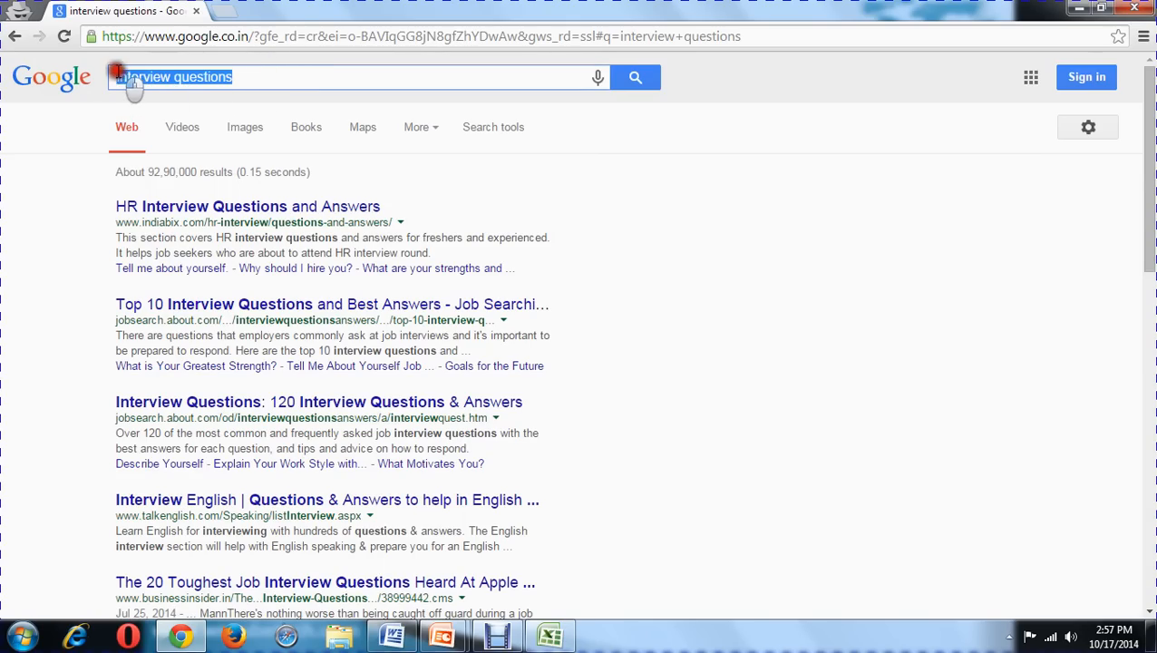
left_click(274, 78)
left_click_drag(275, 78, 95, 80)
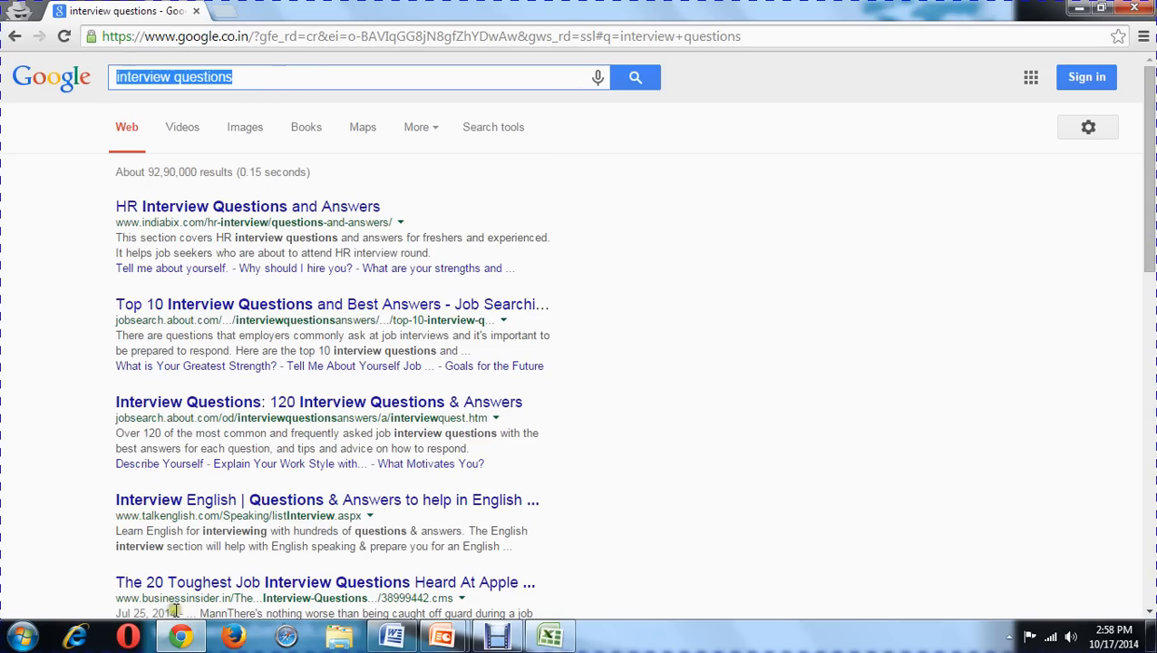
- Search Google for "Search engine result pages" in place of the current query and skim the whole results page
left_click(305, 78)
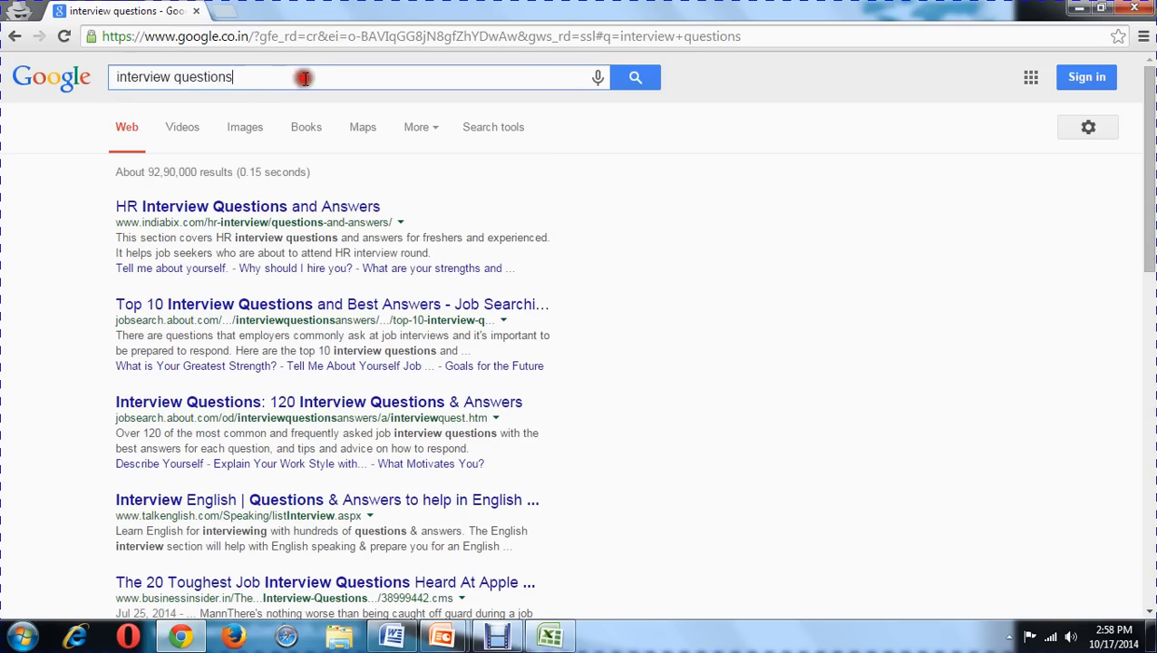
key("ctrl+a")
key("BackSpace")
type("SE")
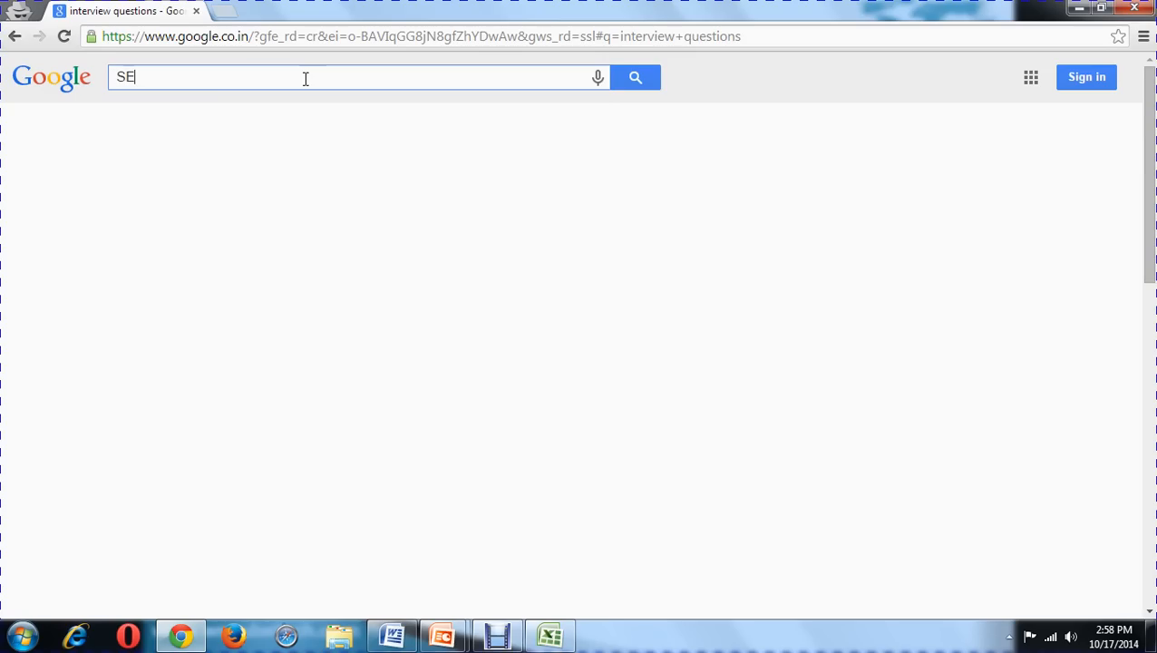
type("RP")
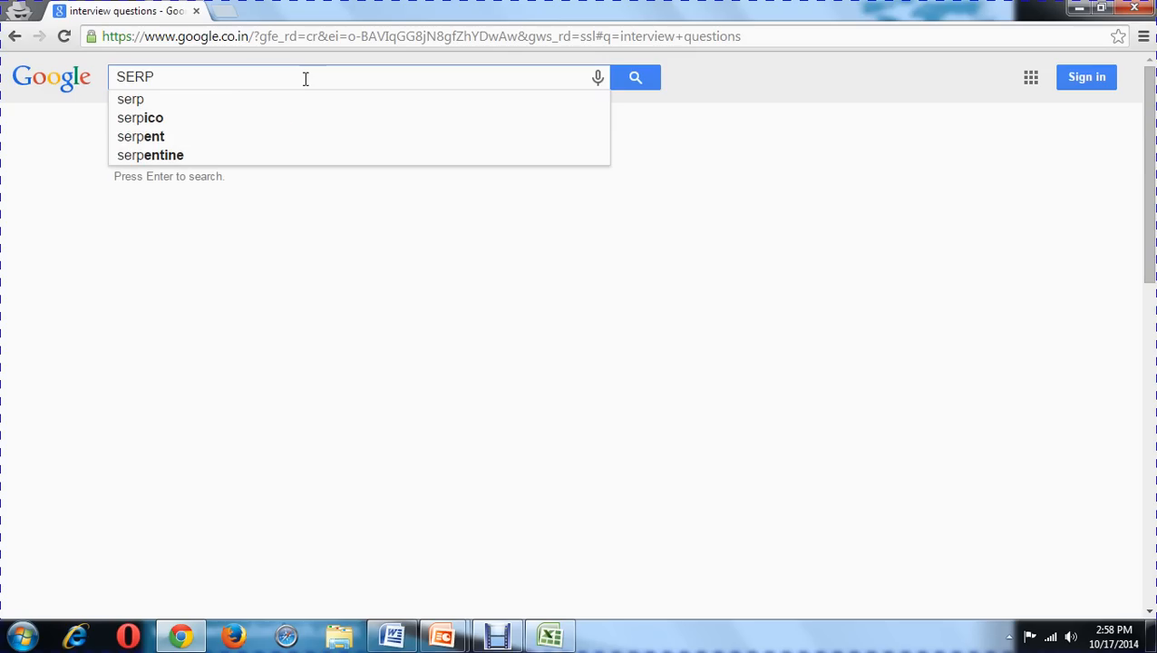
key("BackSpace")
key("BackSpace")
key("BackSpace")
type("earch engi")
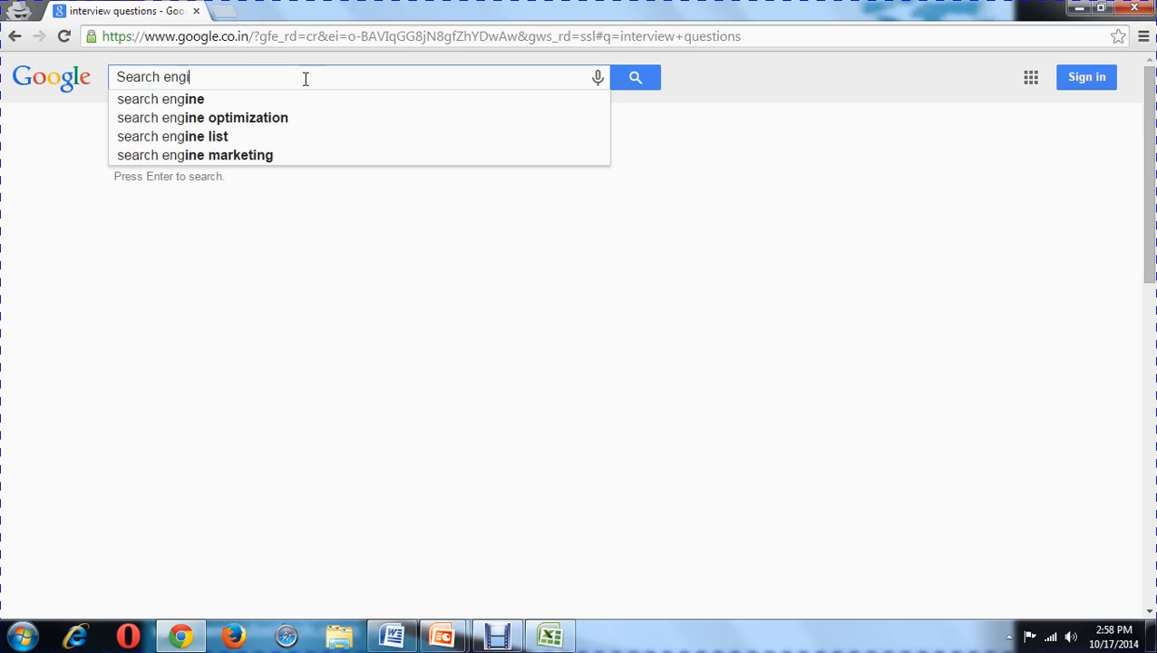
type("ne resuly")
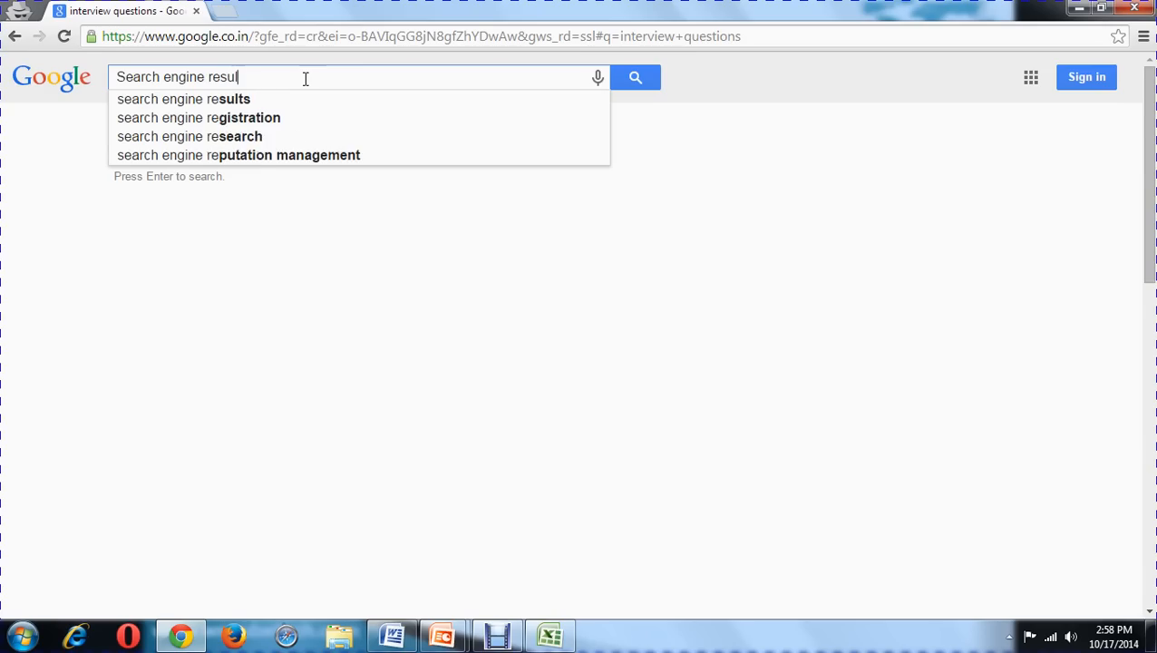
key("BackSpace")
key("BackSpace")
type("t pages")
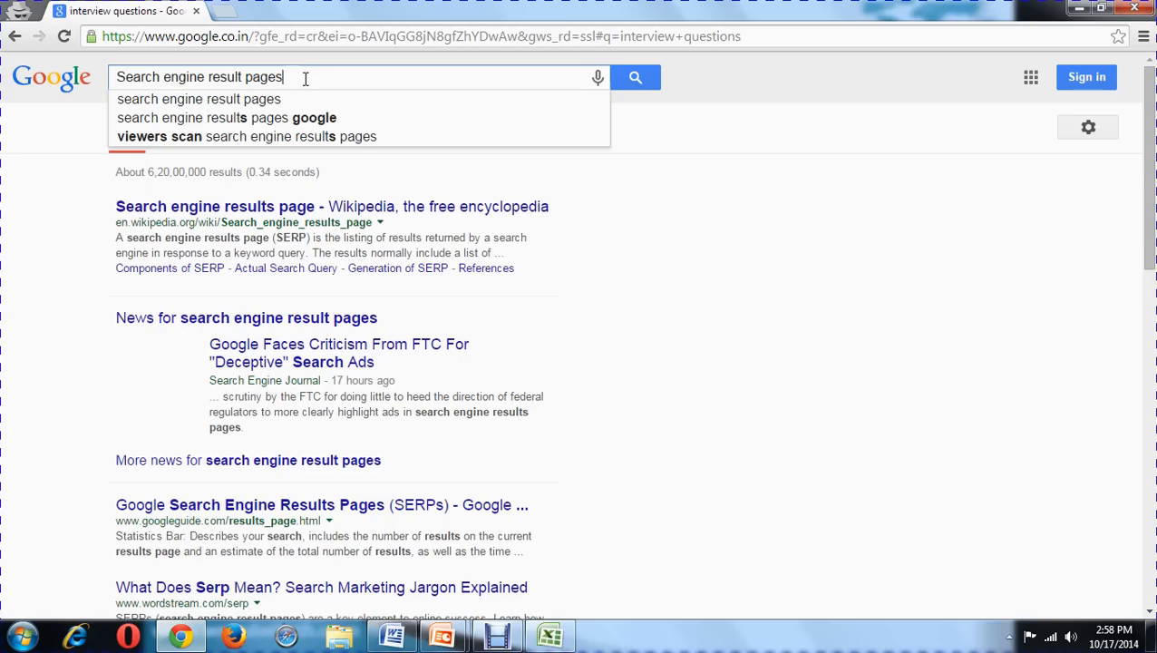
left_click(29, 136)
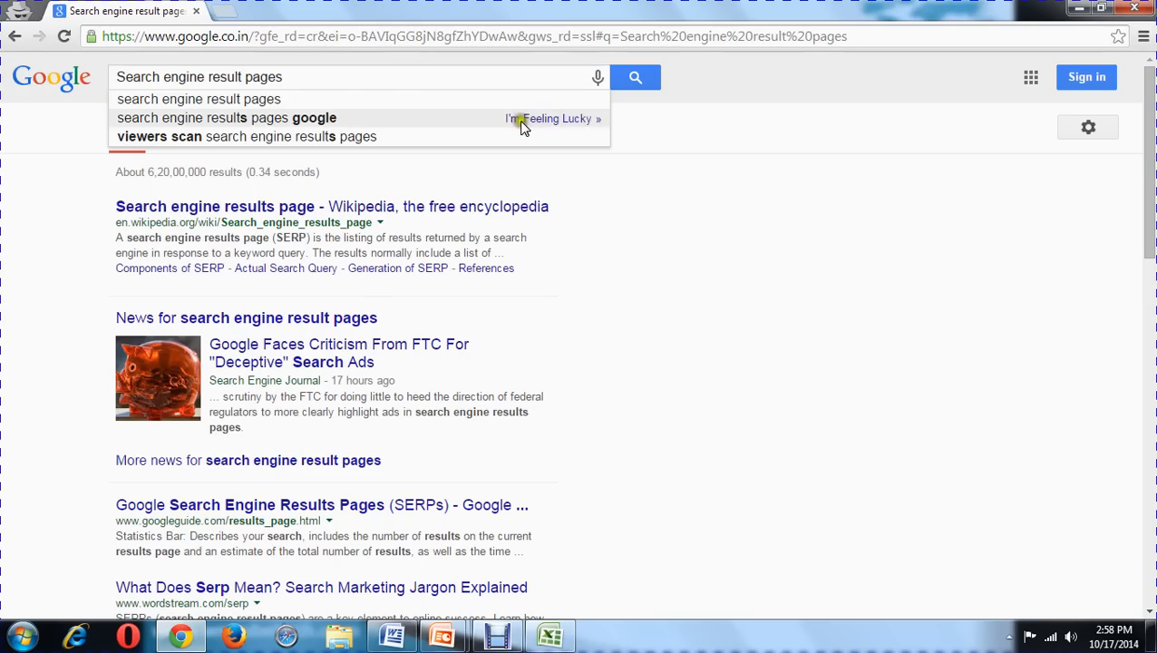
scroll(100, 309, "down", 5)
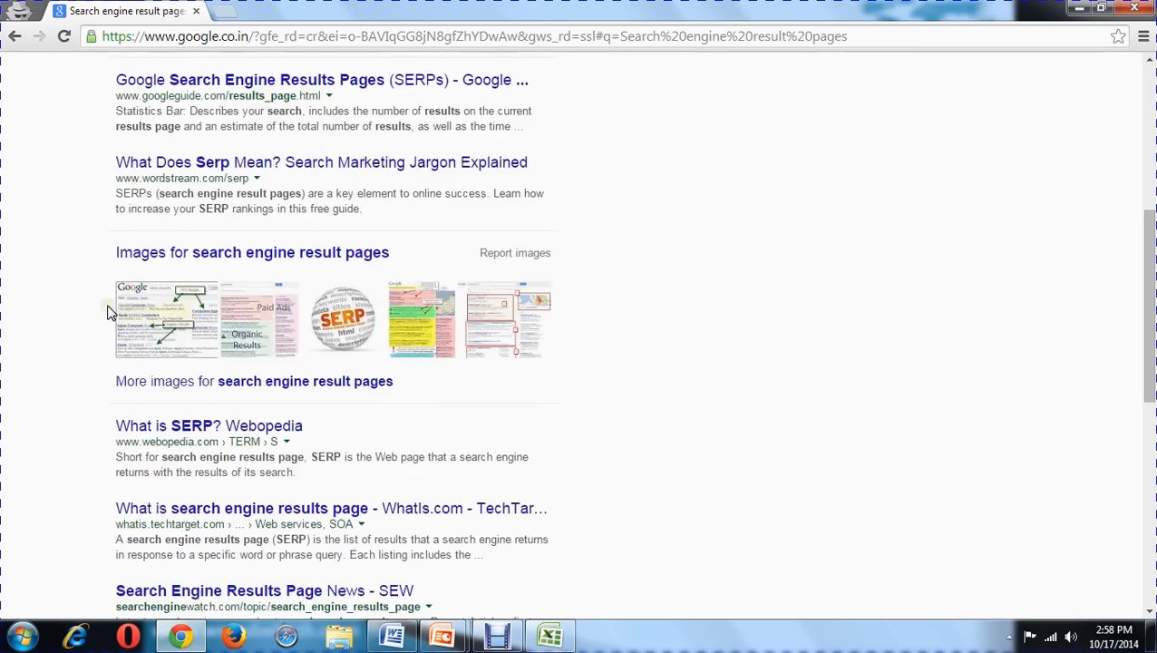
scroll(107, 312, "down", 7)
scroll(107, 312, "up", 15)
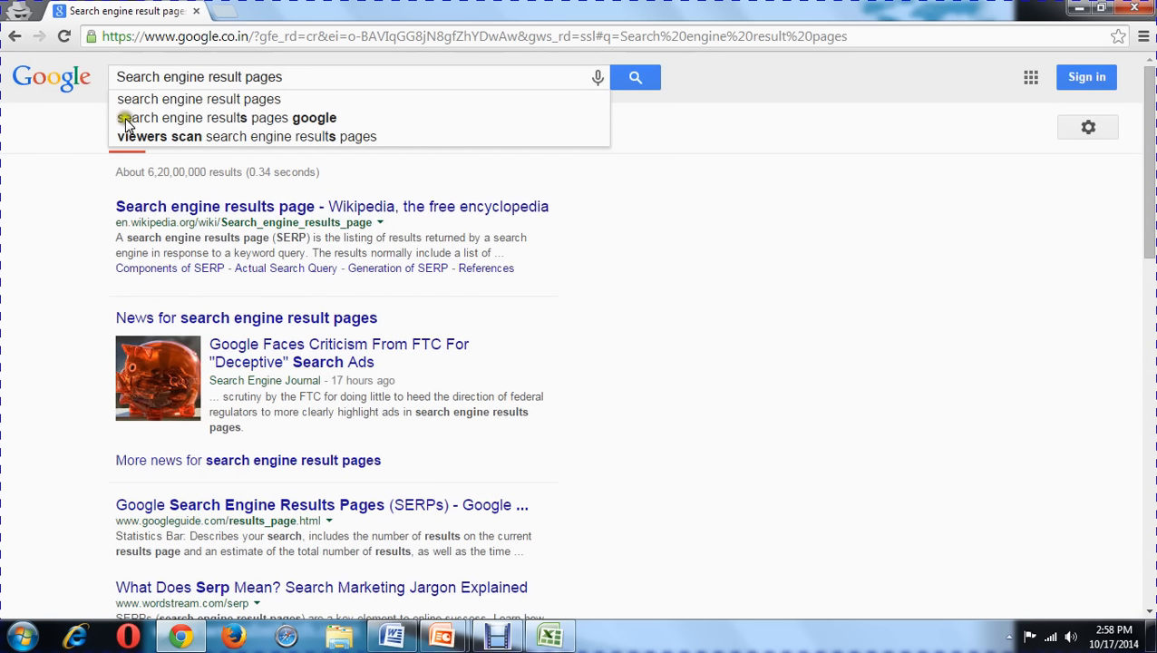
- Replace the query with "interview questions" and run the search
left_click_drag(285, 81, 119, 77)
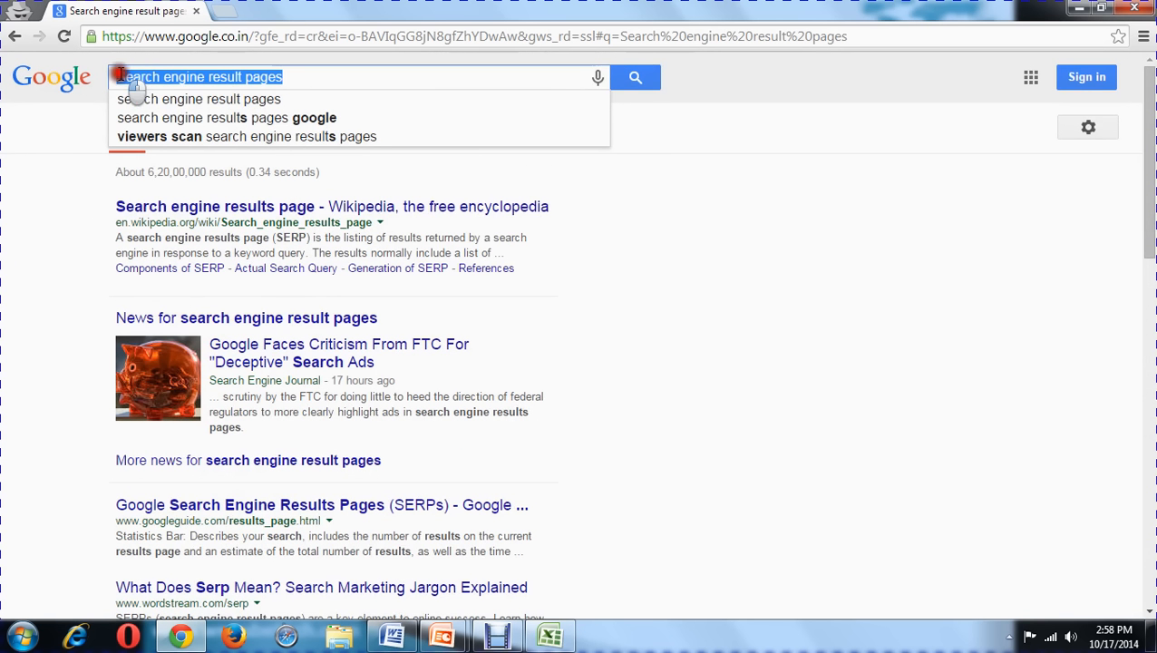
key("BackSpace")
type("interview")
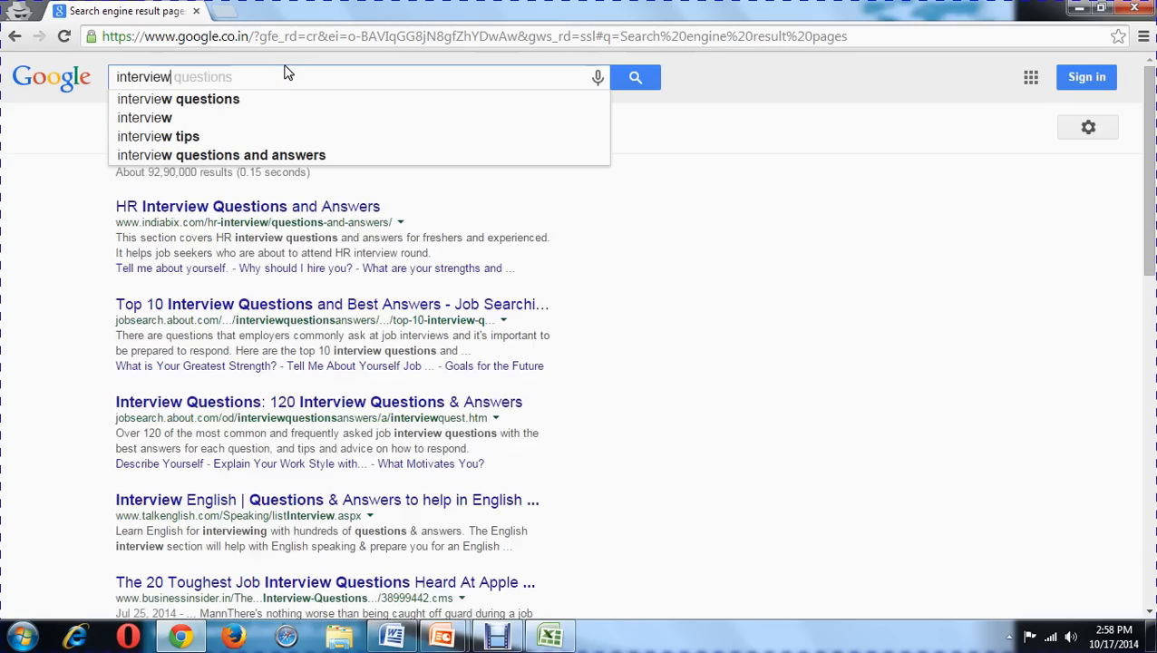
key("Down")
key("Return")
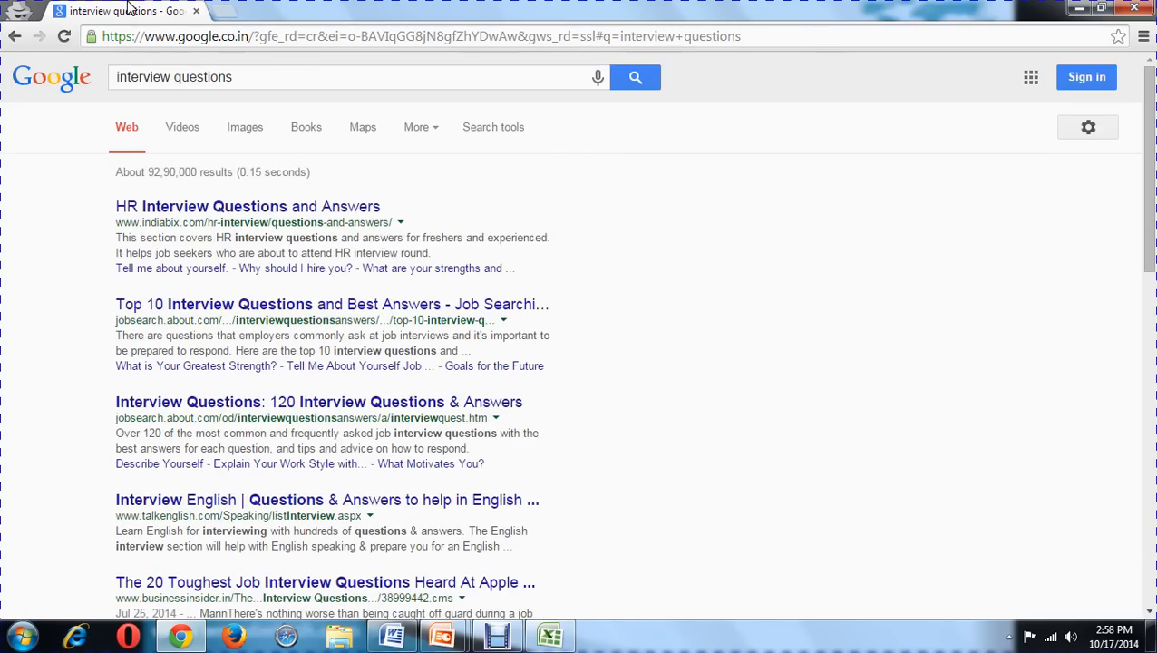
- Change the search query to the singular "interview question" and run it
left_click(272, 76)
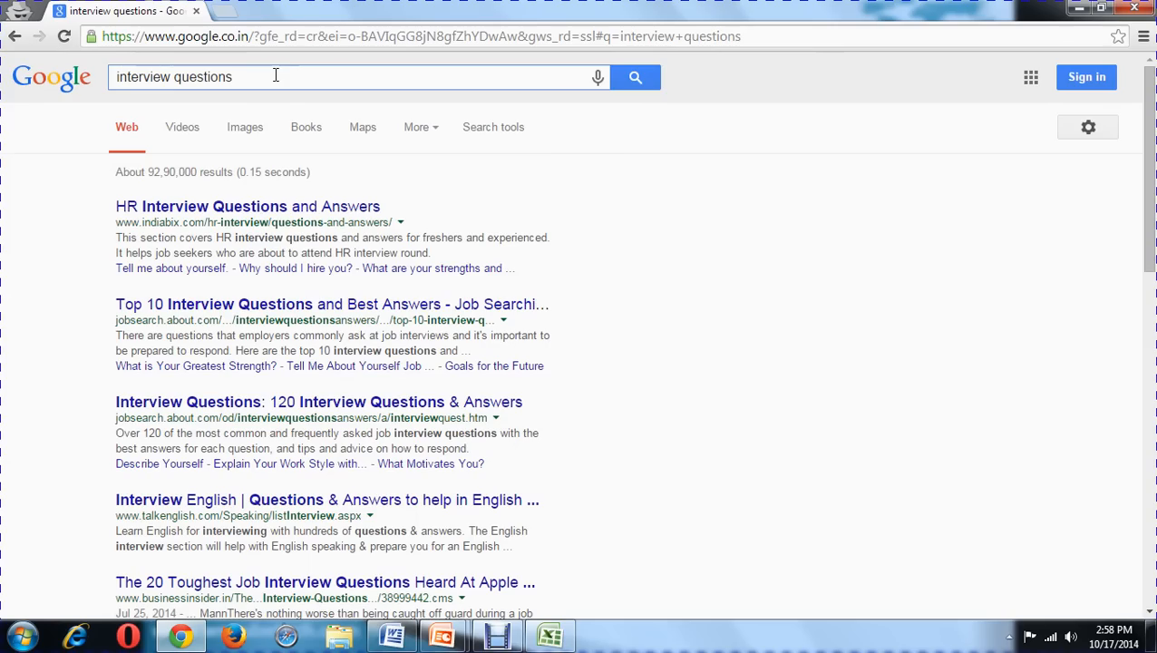
key("BackSpace")
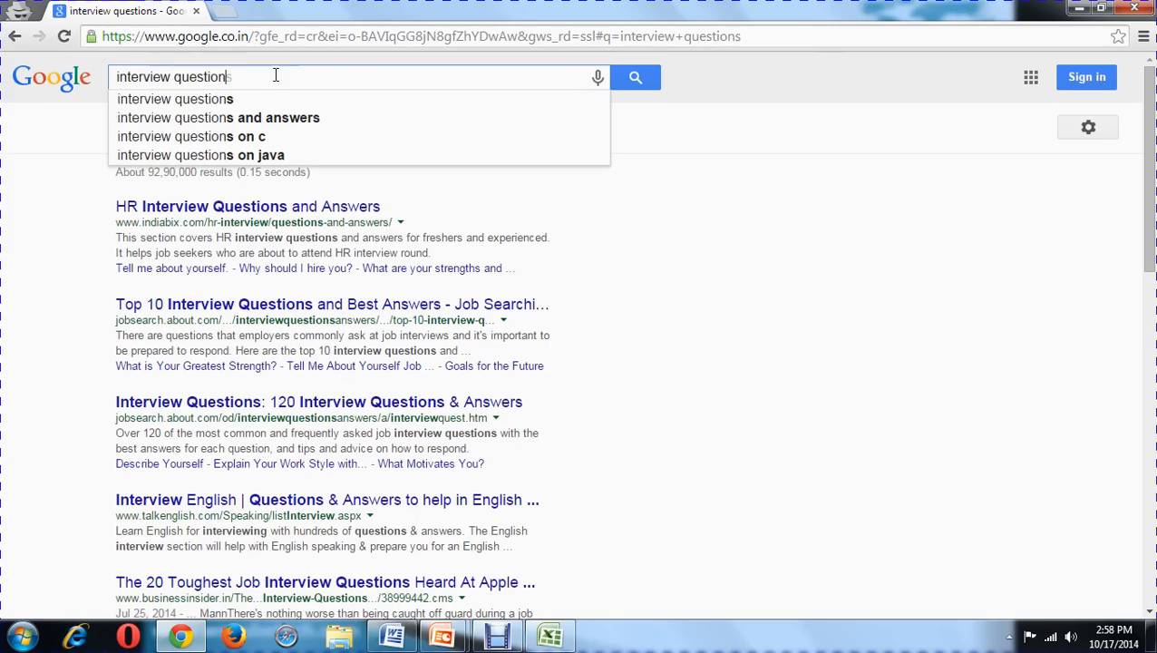
key("Return")
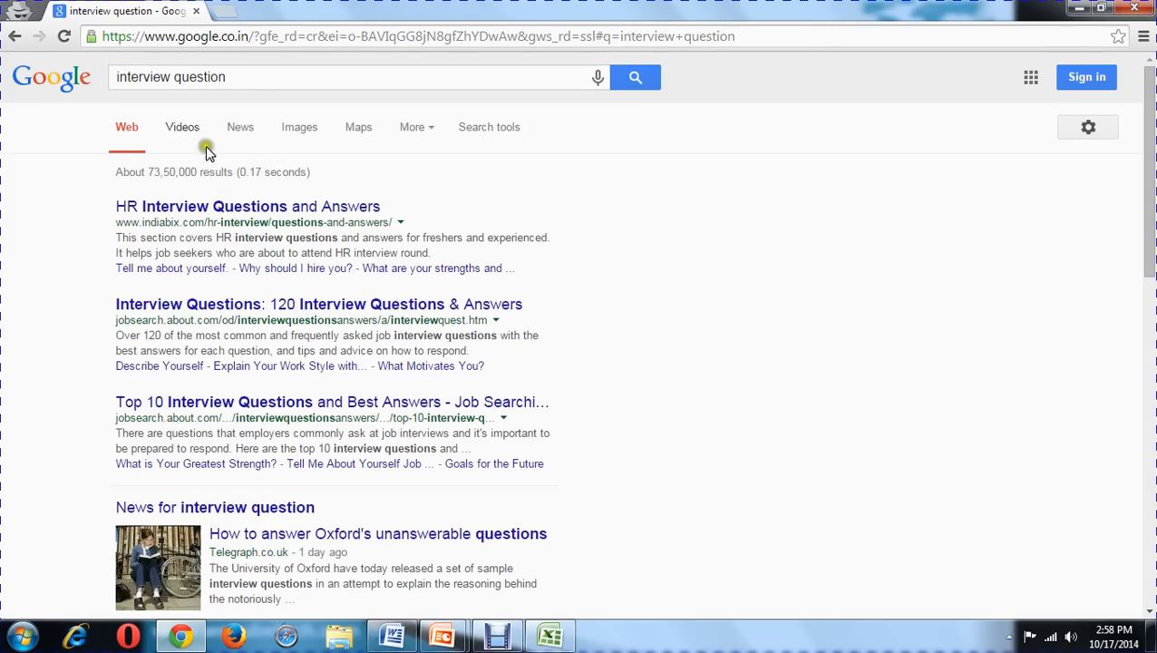
- Turn the search query back into the plural "interview questions" and run it
left_click(428, 81)
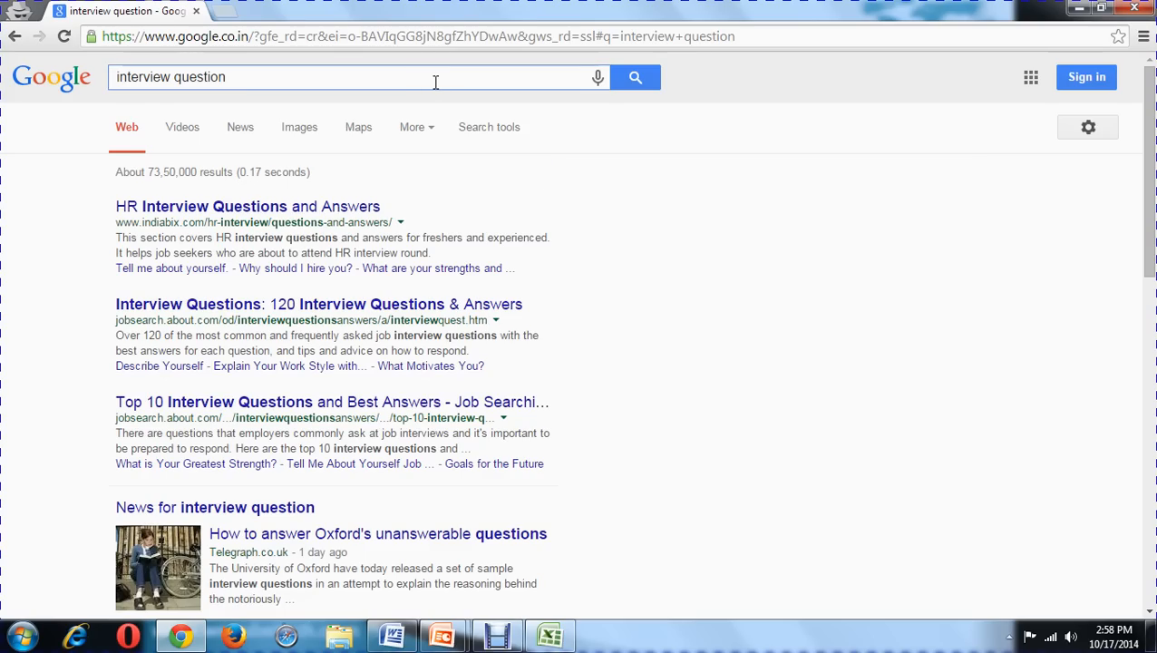
type("s")
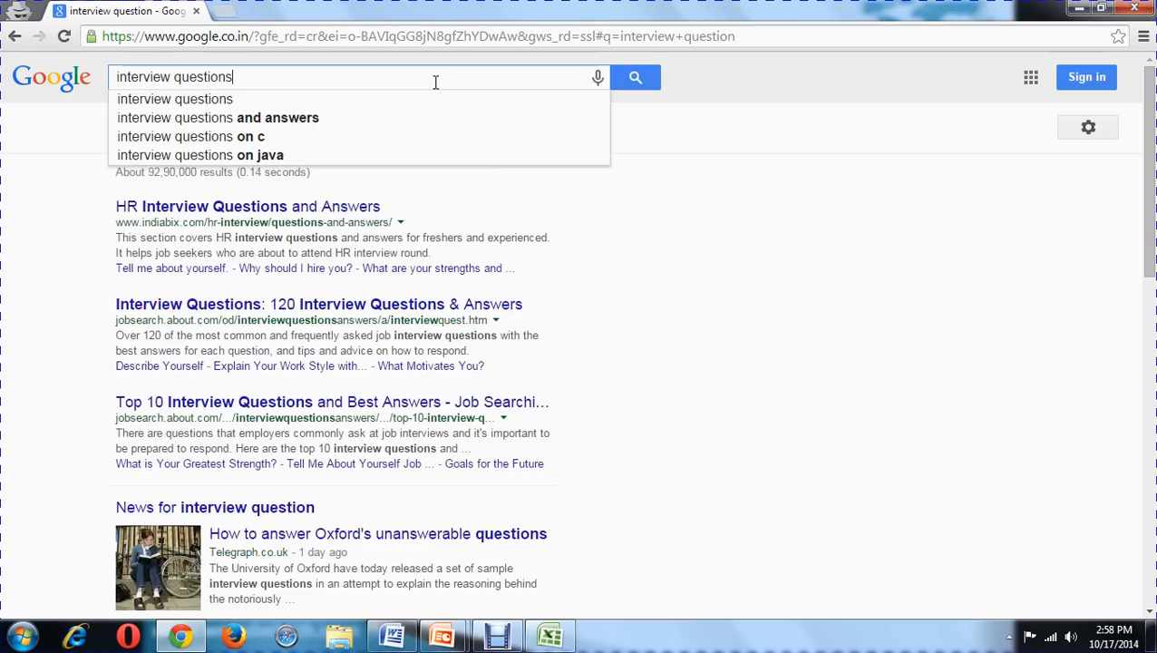
key("Return")
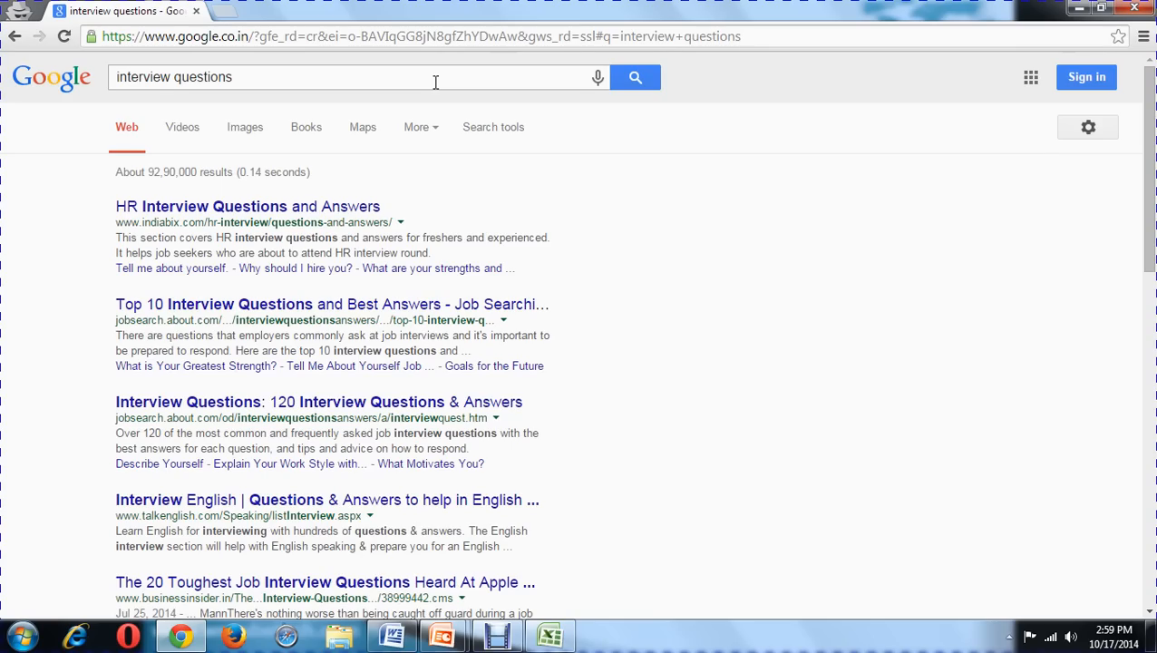
- Open the website interviewquestion.in in a new browser tab
left_click(226, 11)
type("w")
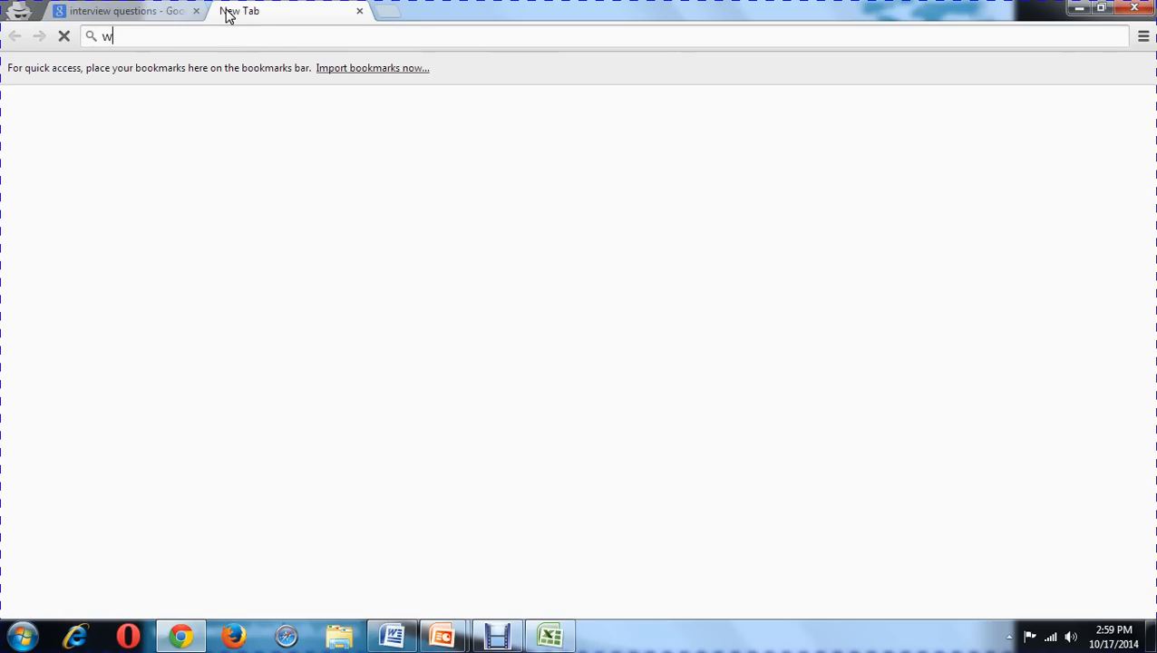
key("BackSpace")
type("interv")
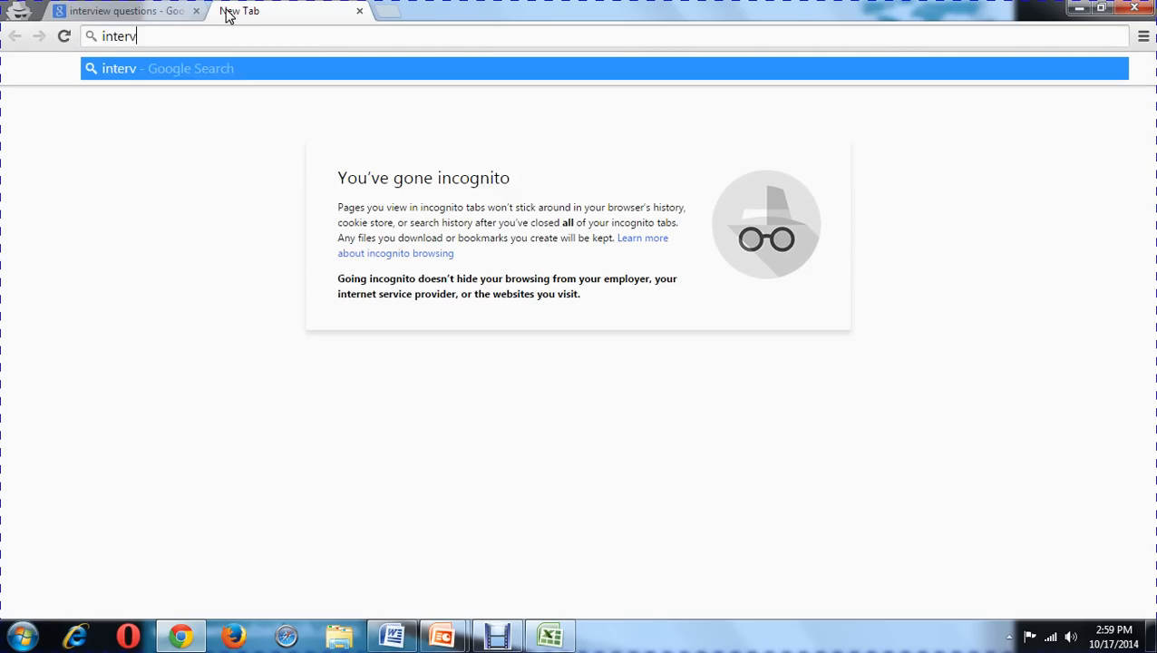
type("iewquestion.in")
key("Return")
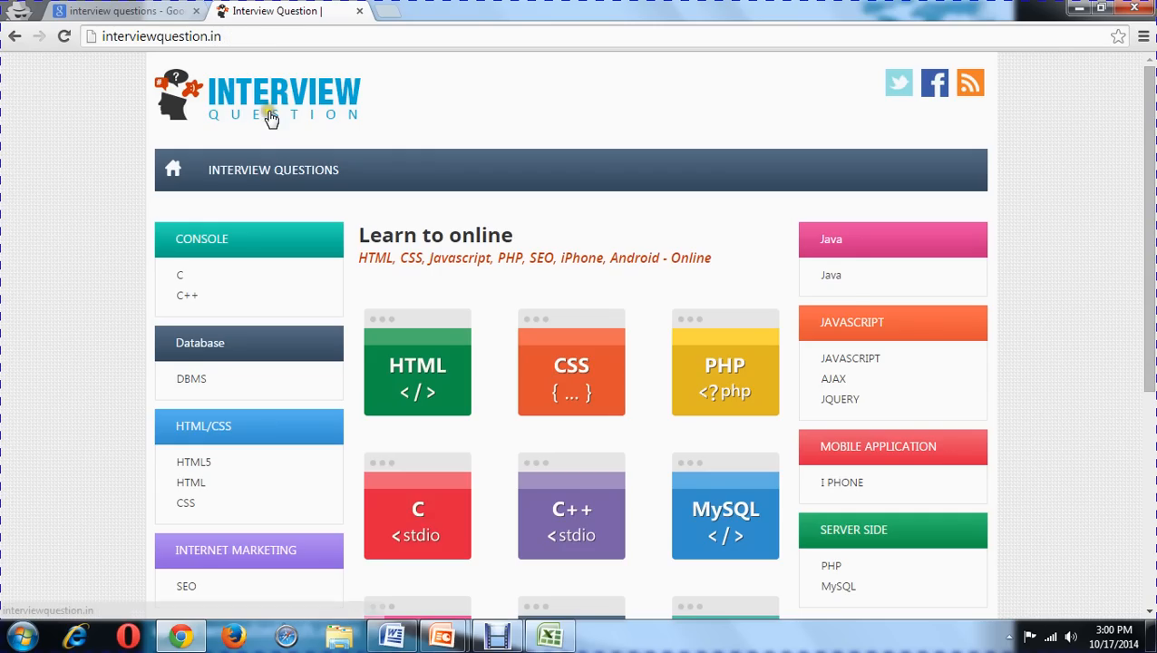
mouse_move(264, 172)
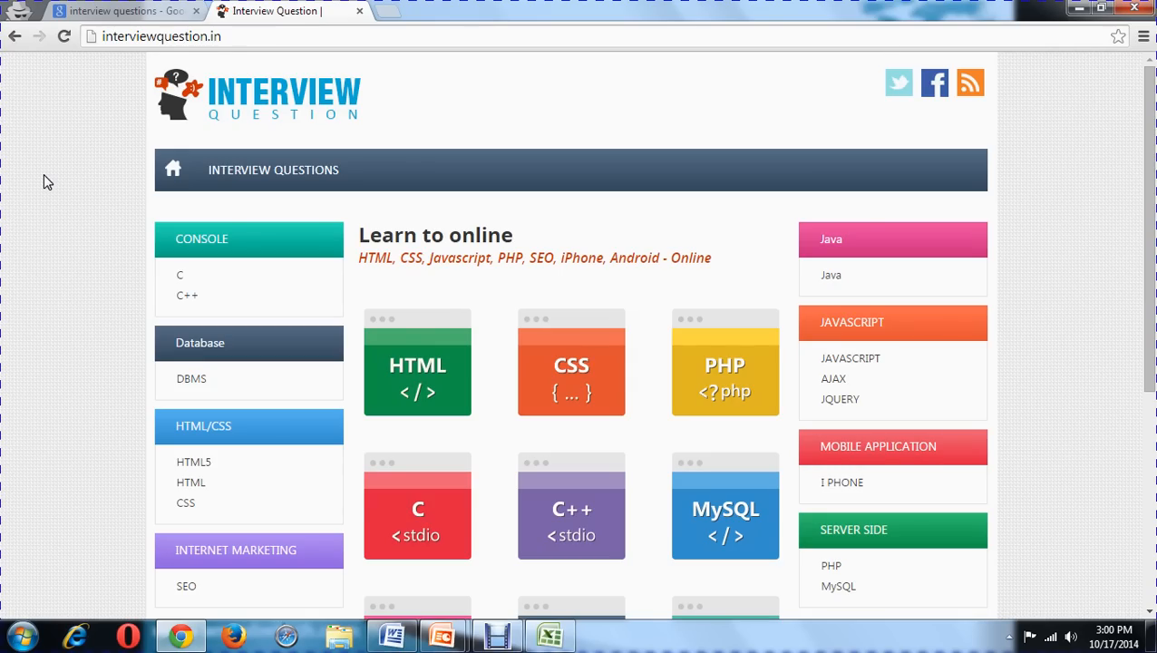
- Switch to the Word document and start a numbered list under the "Keywords as User" heading with "Interview question" as its first item
left_click(390, 637)
left_click(590, 267)
key("Return")
type("1.3")
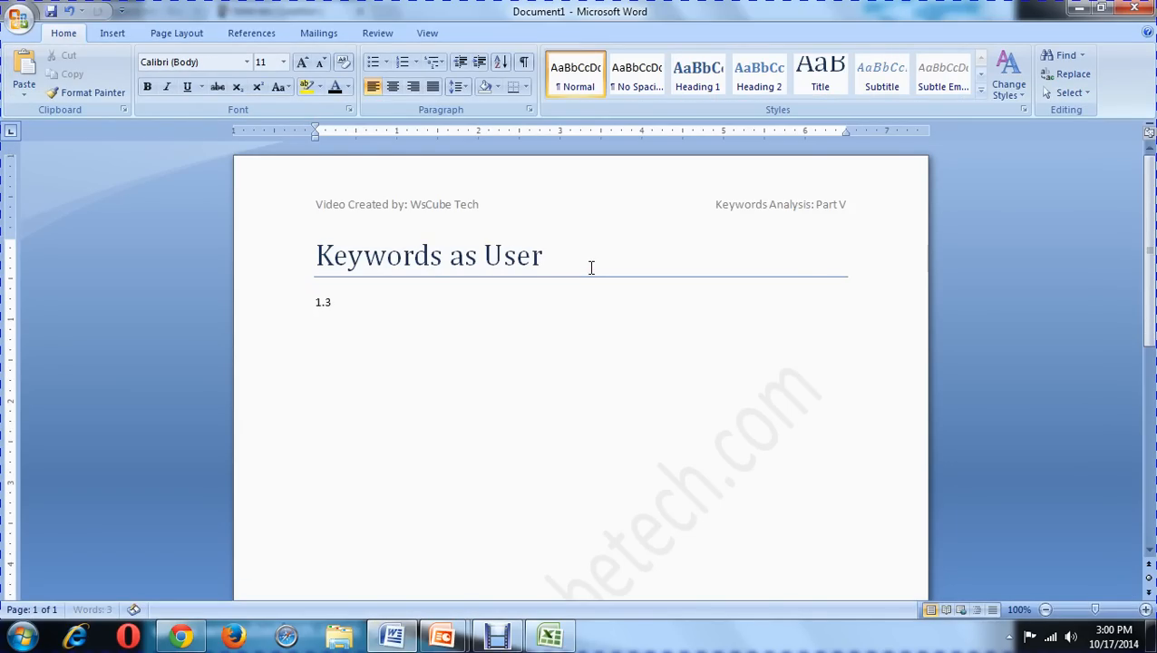
key("BackSpace")
type("in")
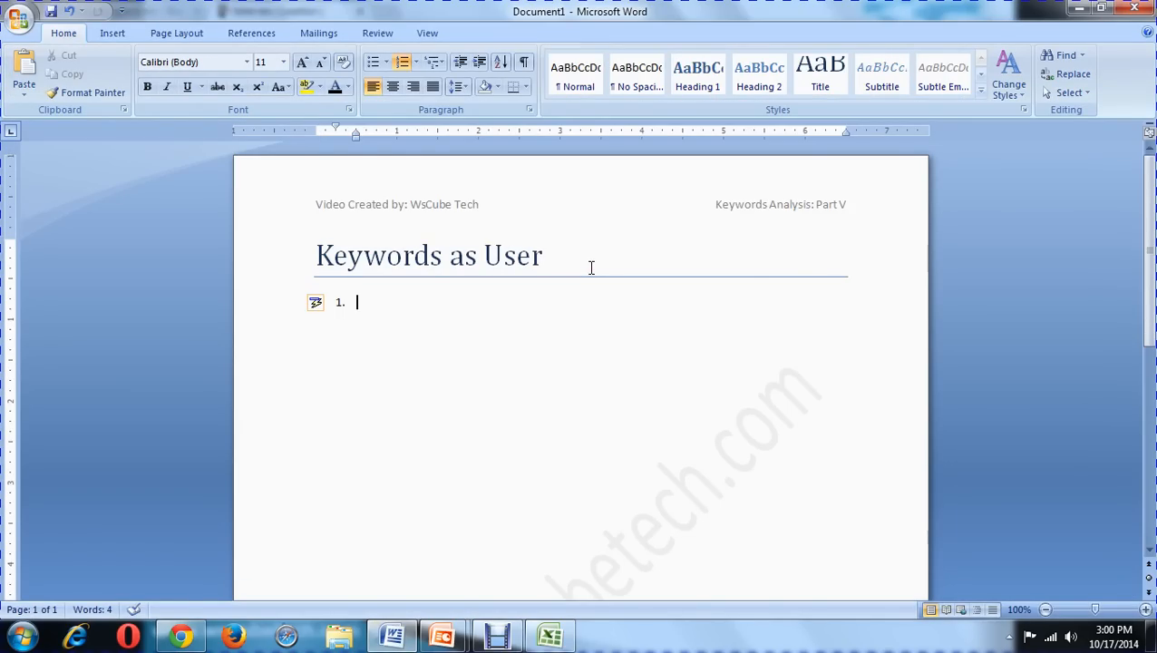
type("terview question")
key("Return")
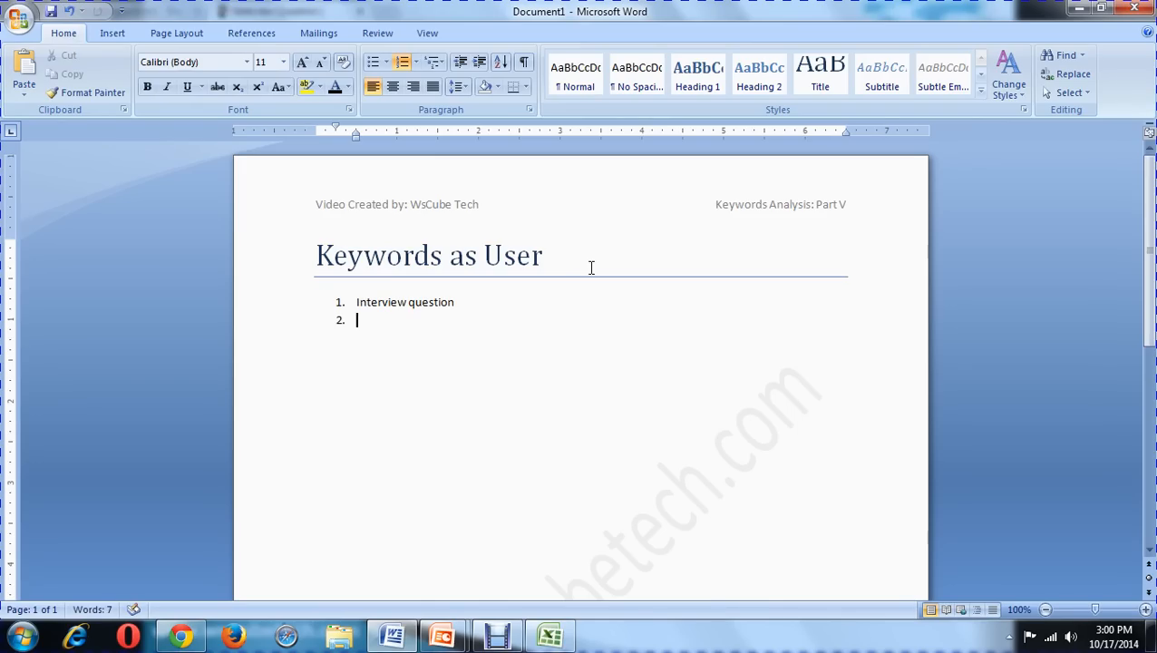
- Add "Interview questions" as the second item of the numbered keyword list
type("intervire")
key("BackSpace")
key("BackSpace")
type("ew qu")
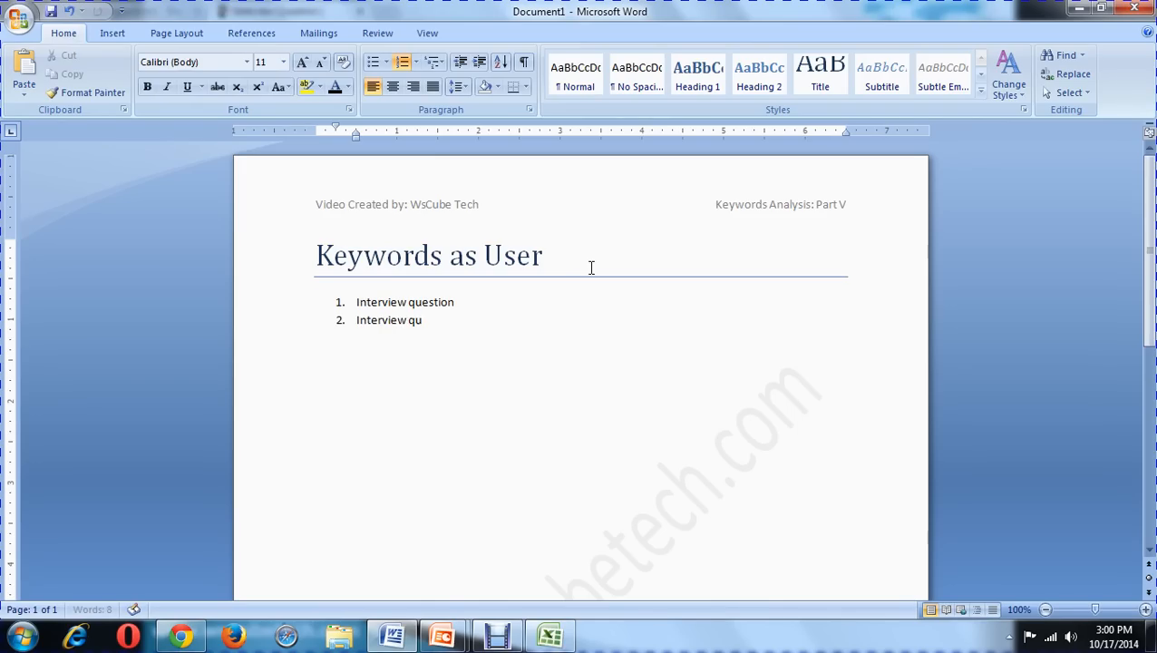
type("estions")
key("Return")
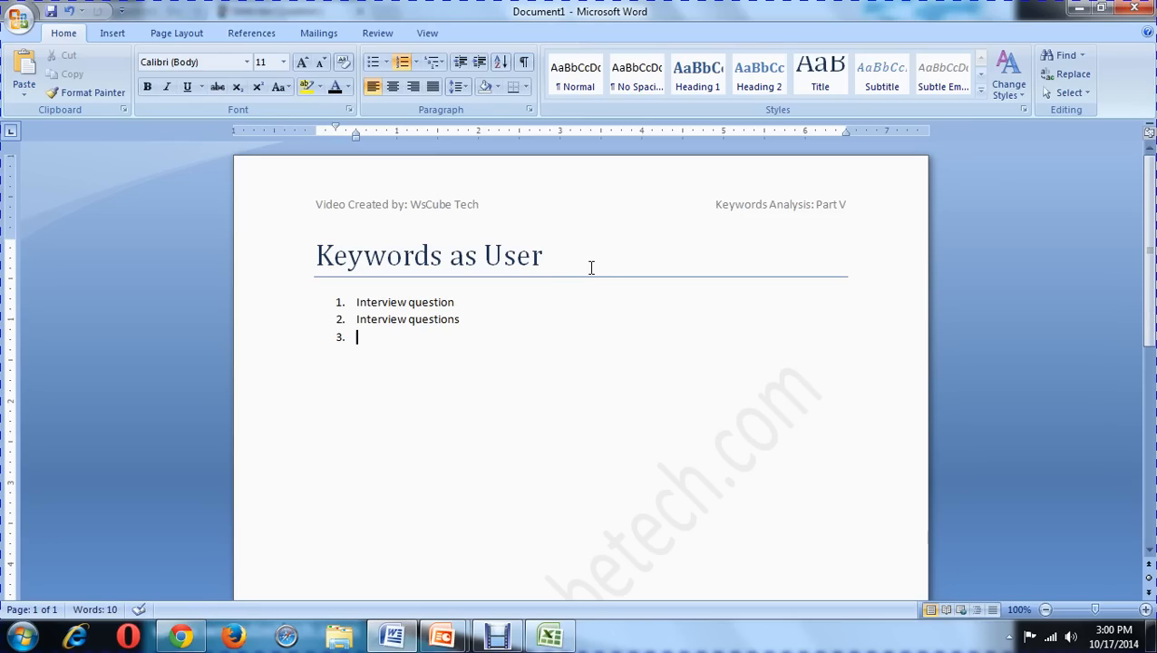
- Add "Interview question on c" and "Interview questions on c" as the third and fourth items of the keyword list
type("interview question on c")
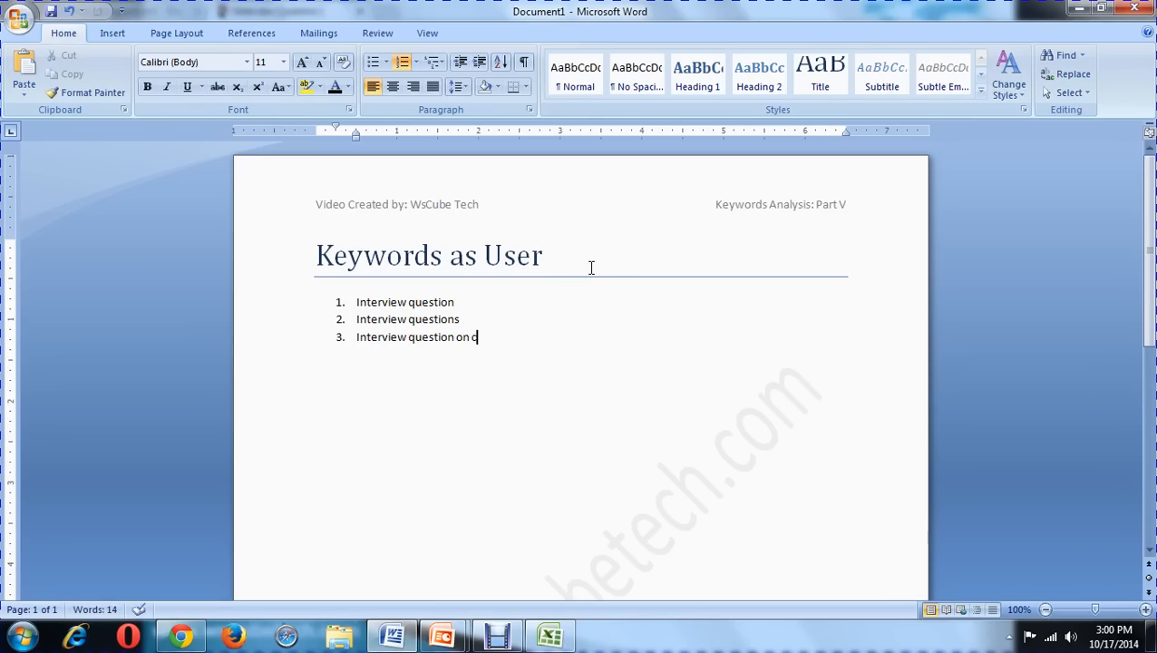
key("Return")
type("interview quea")
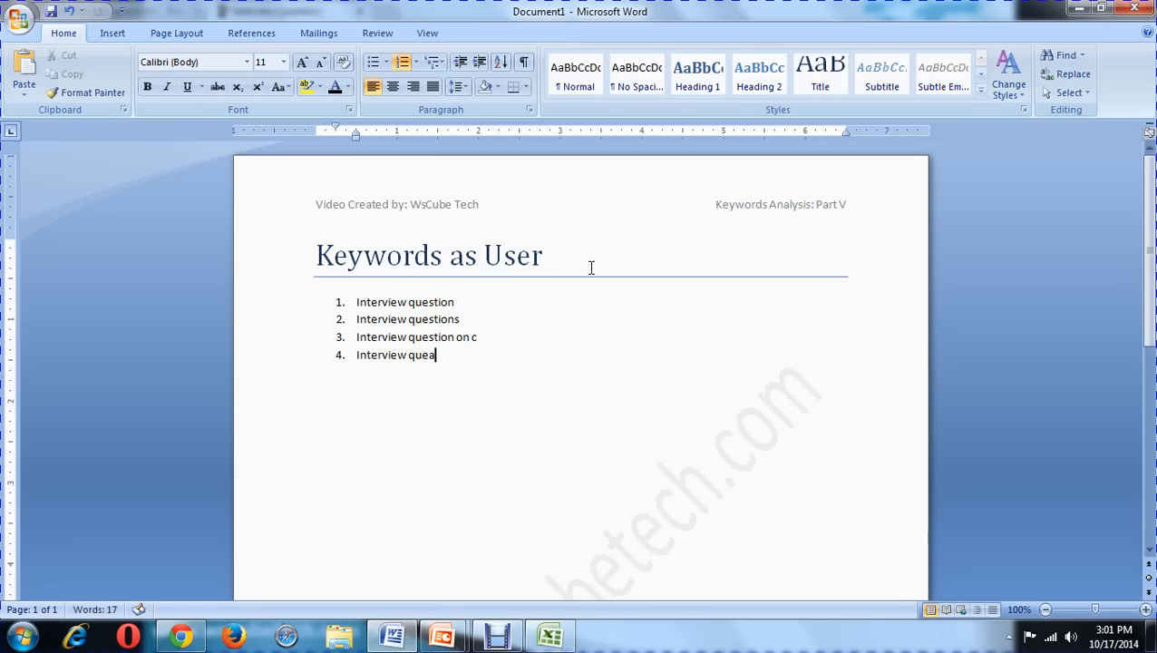
key("BackSpace")
type("stions on c")
- Add "Interview questions and answers on c" as the fifth item and append "language" to the third item
key("Return")
type("Interview questions and answers on c")
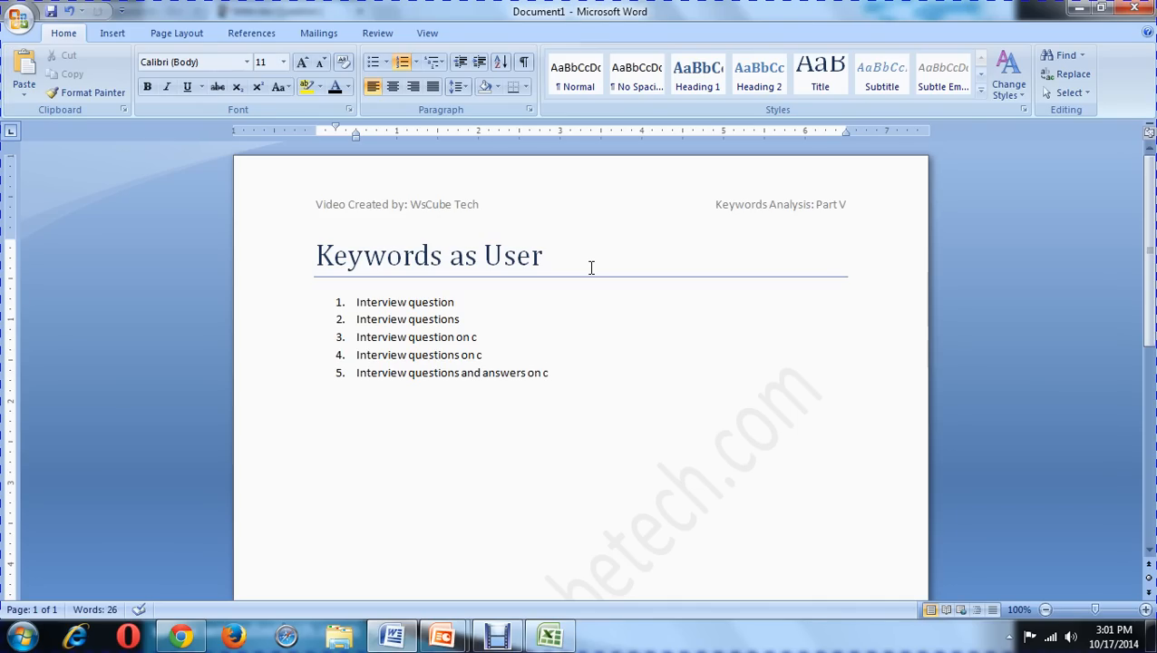
left_click(480, 337)
type("language")
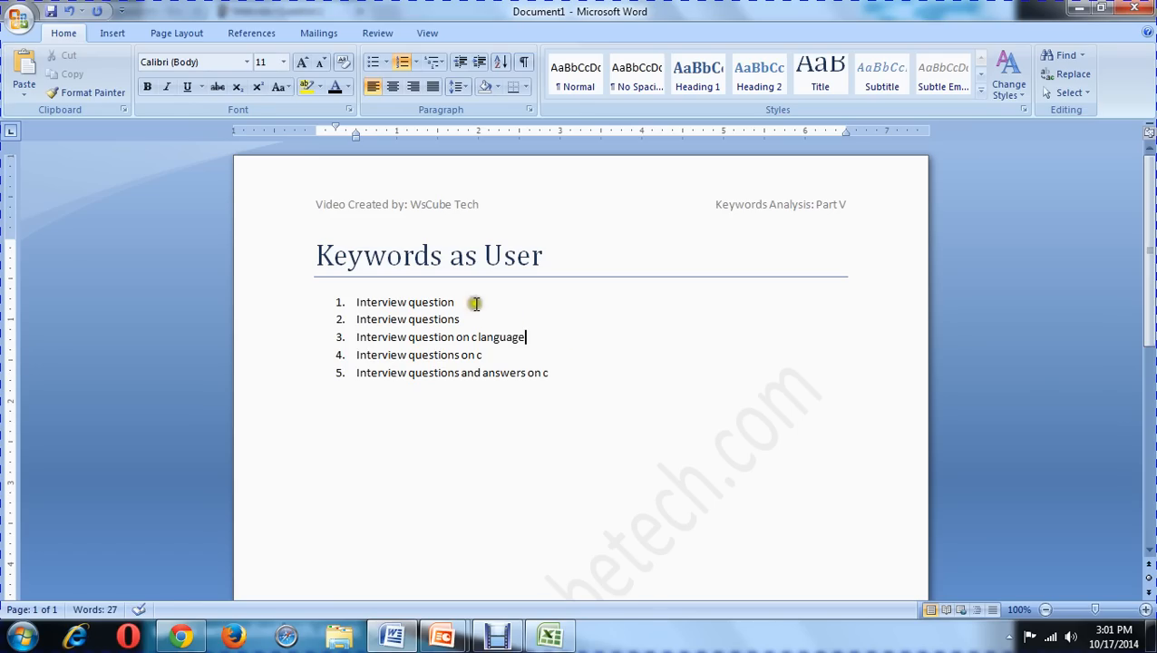
- Switch to Chrome and bring up the Google results for "interview questions"
key("alt+Tab")
key("alt+Tab")
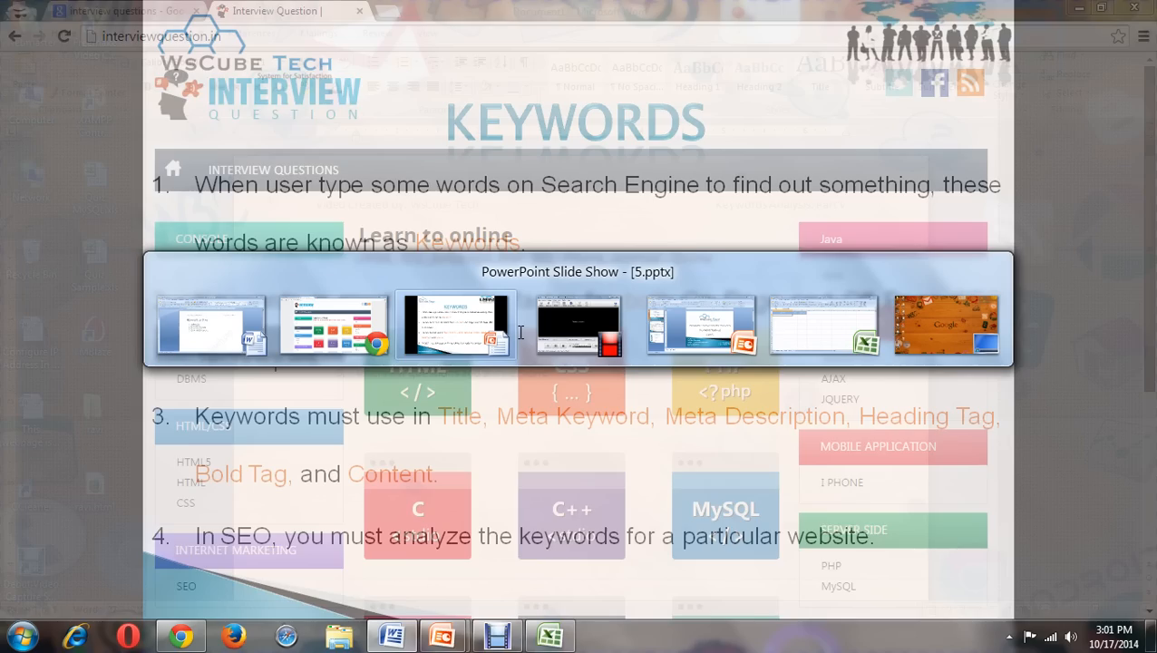
key("alt+Tab")
key("alt+Tab")
key("alt+Tab")
key("alt+Tab")
key("alt+Tab")
key("alt+Tab")
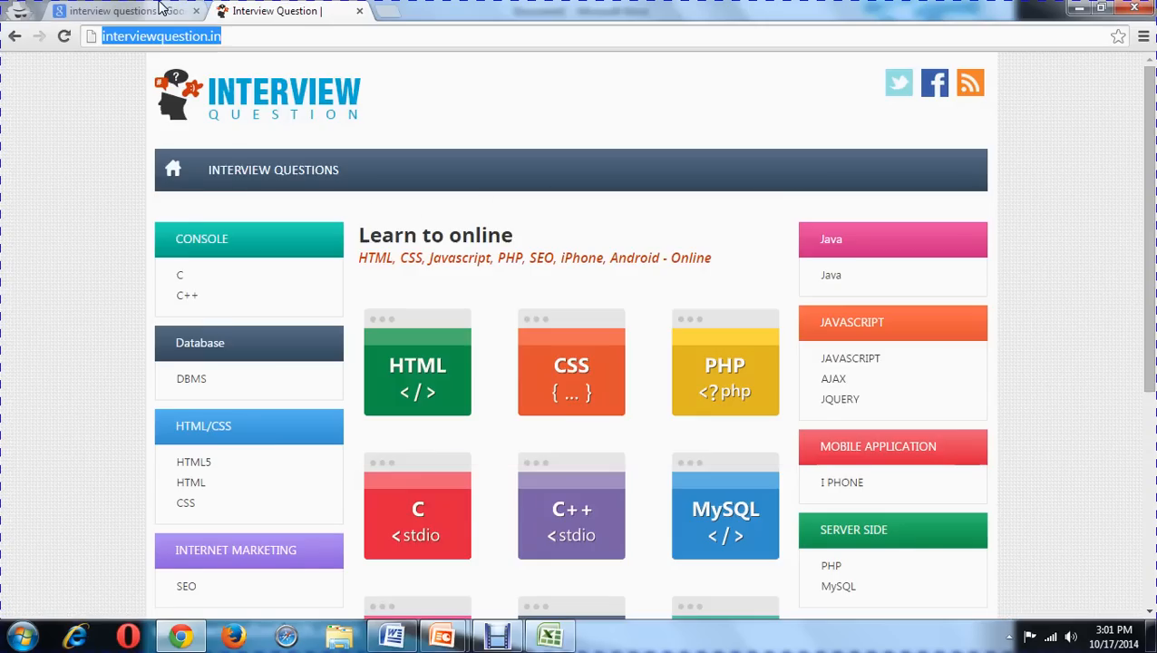
left_click(161, 7)
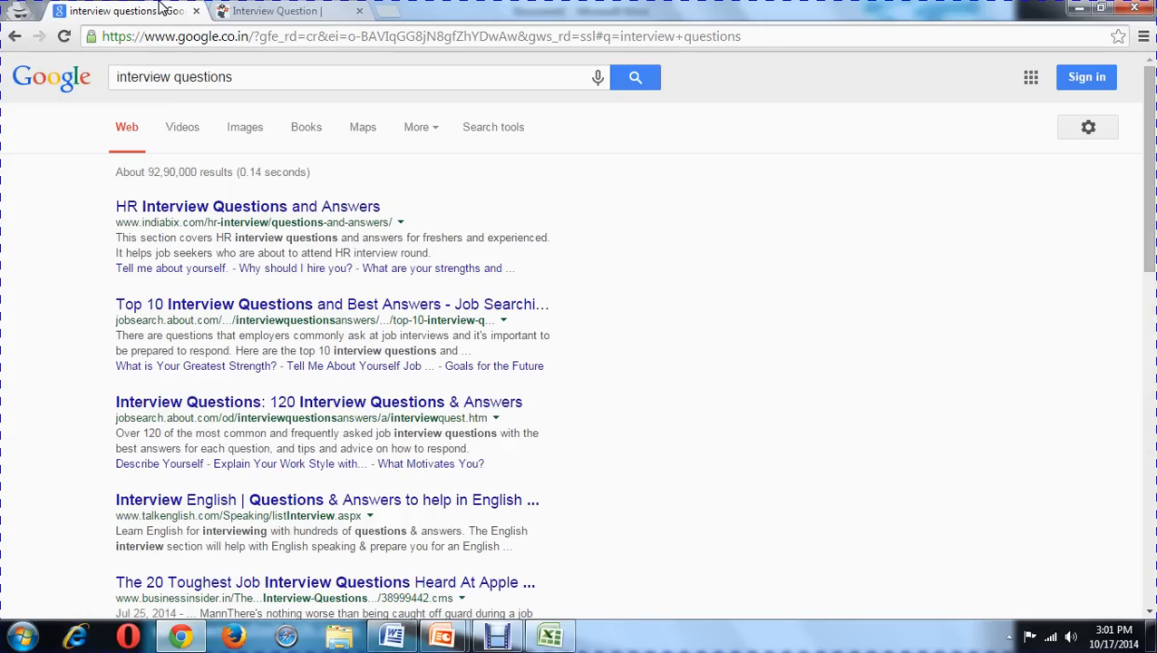
- Open adwords.google.com in a new browser tab
left_click(385, 12)
type("word")
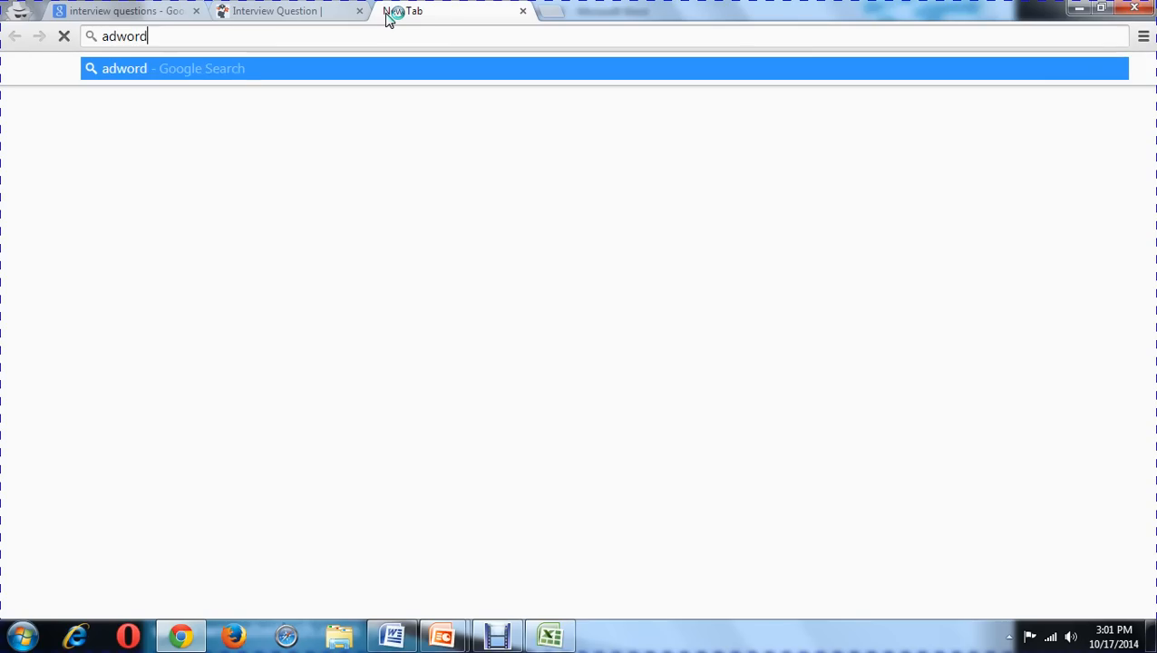
type("s.gog")
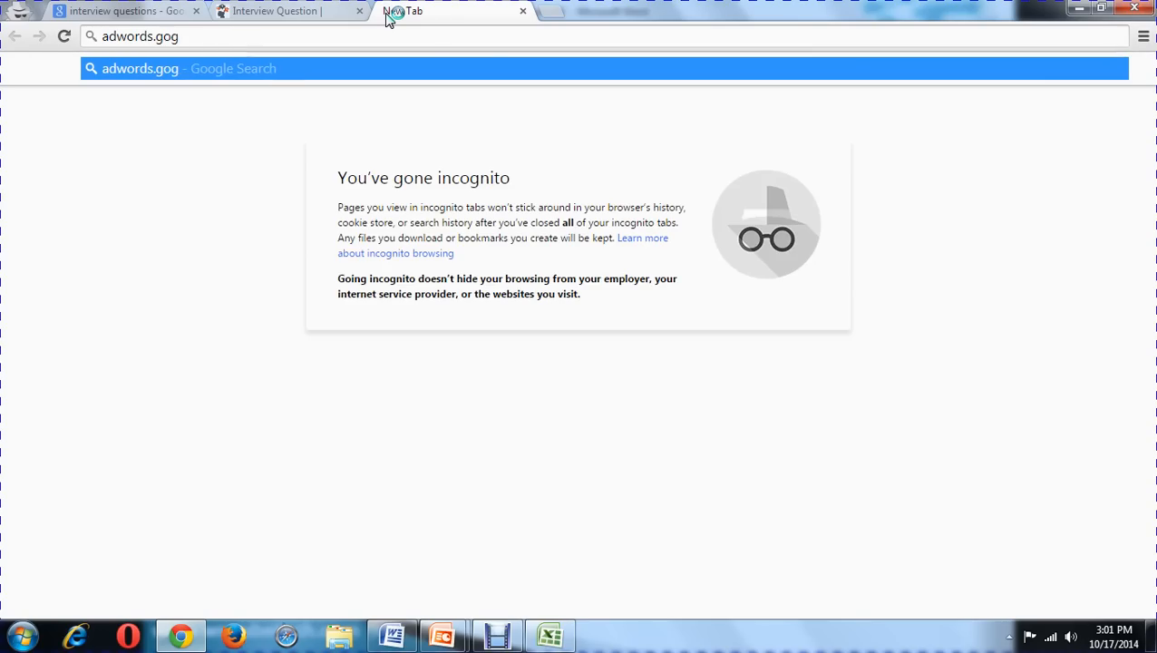
key("BackSpace")
type("ogl")
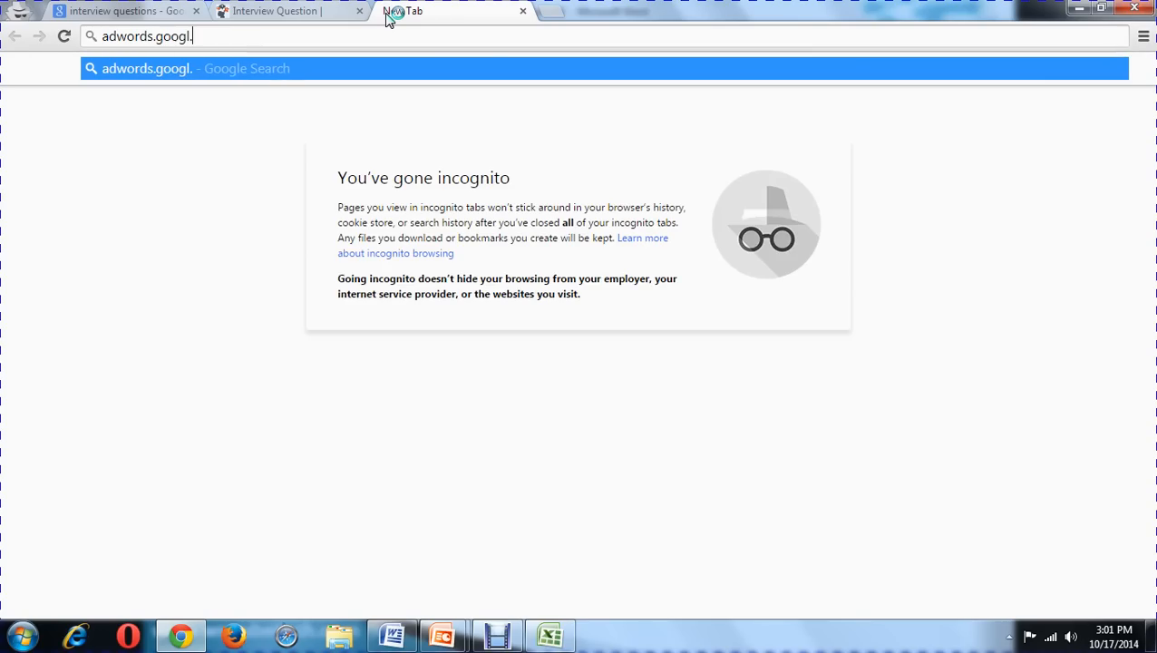
type("e.com")
key("Return")
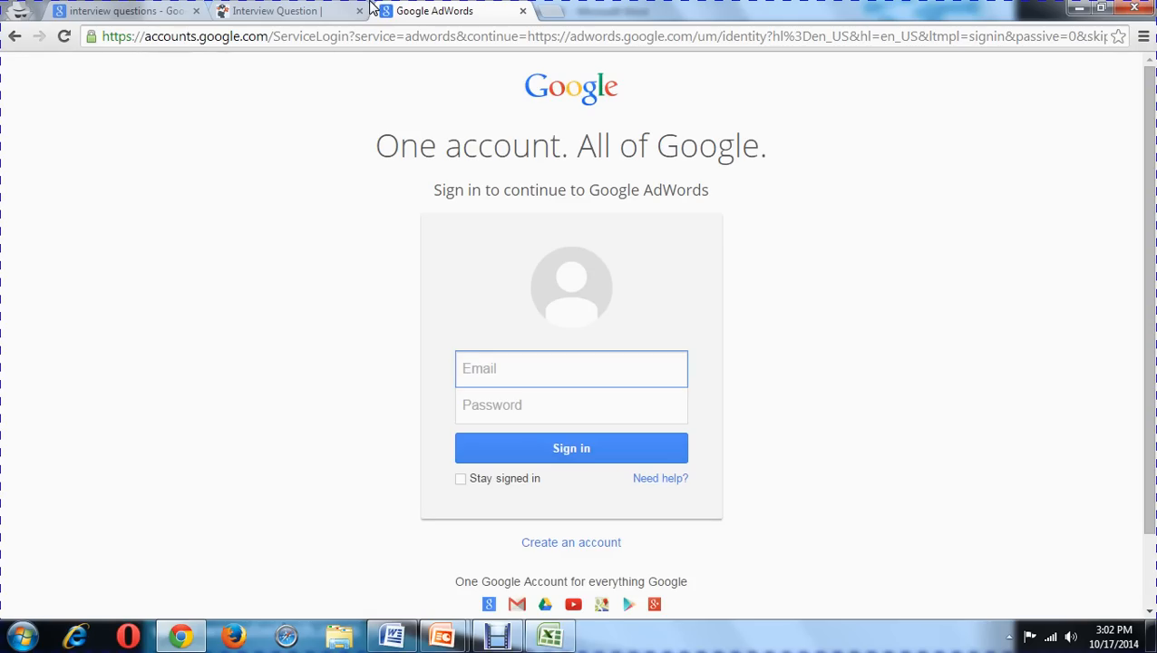
- Return to the Google results page and search for "online shopping"
left_click(131, 9)
left_click_drag(272, 78, 95, 82)
type("onli")
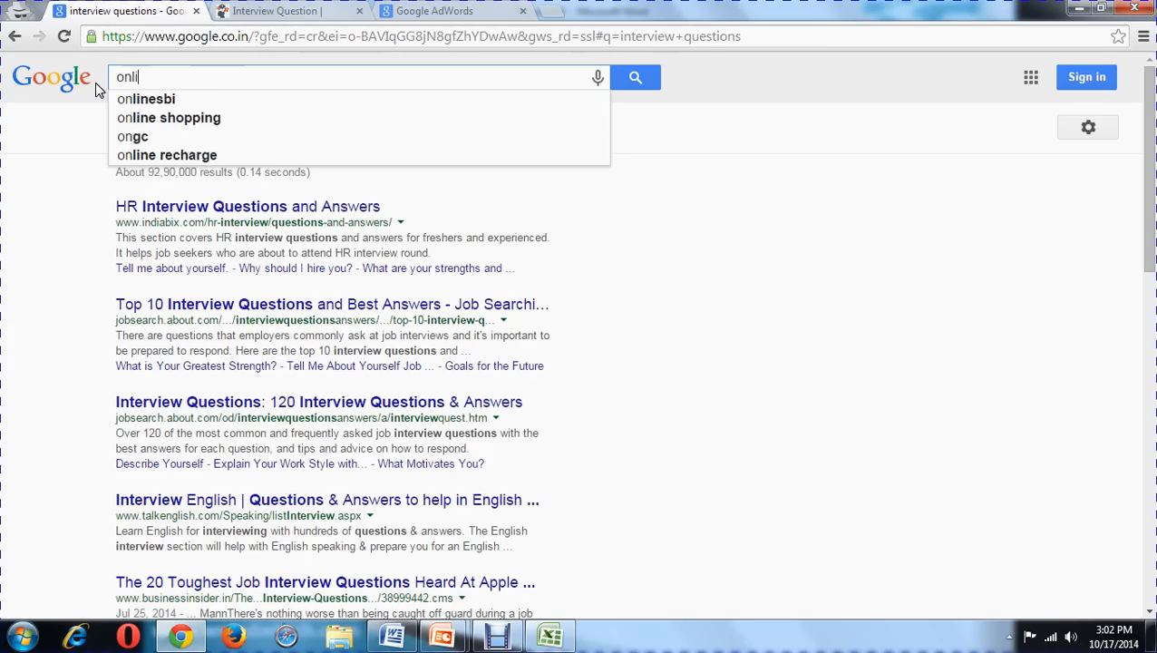
type("ne shopping")
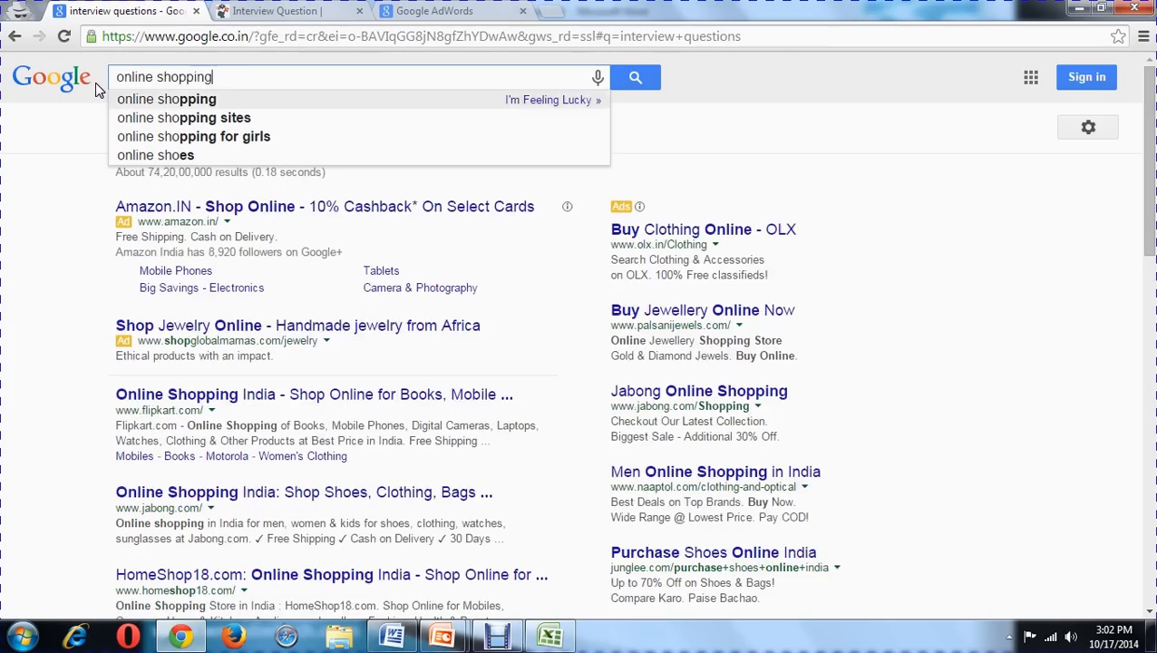
key("Return")
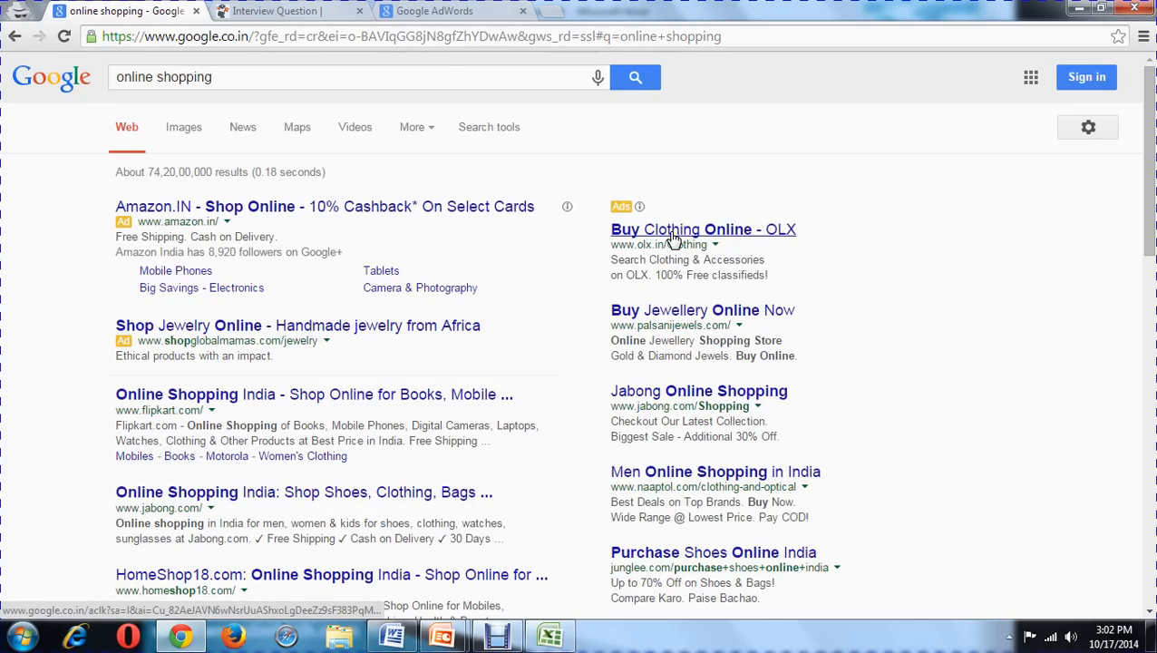
- Highlight the "online shopping" query while reviewing its results, and clear it from the search box
left_click_drag(232, 77, 120, 66)
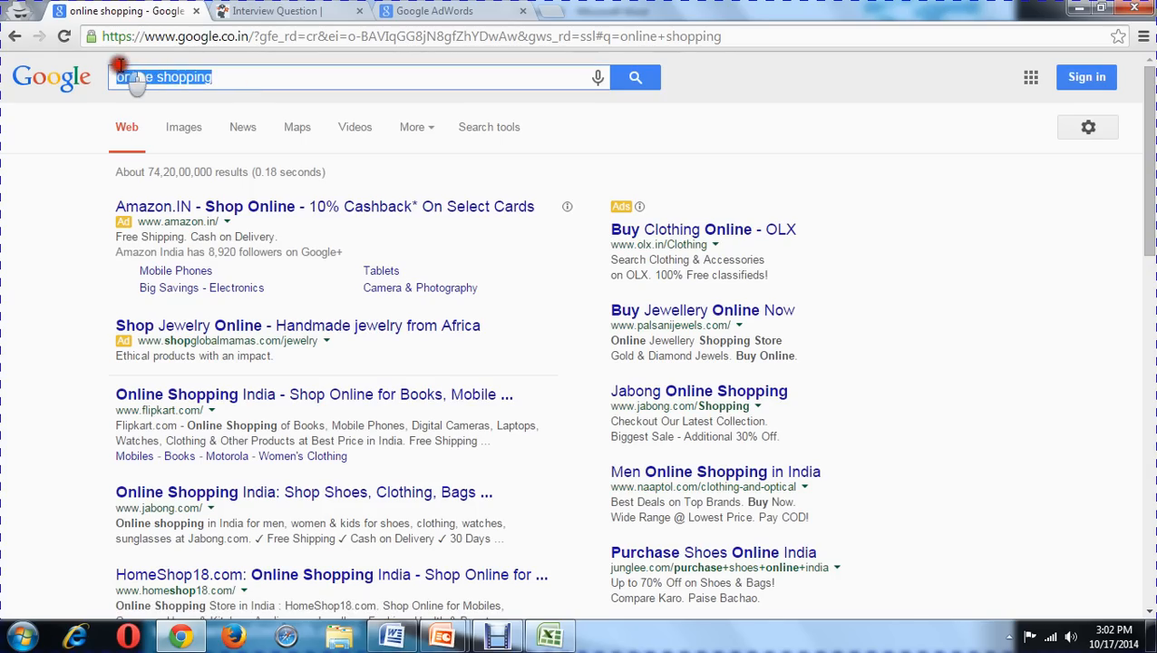
left_click(28, 224)
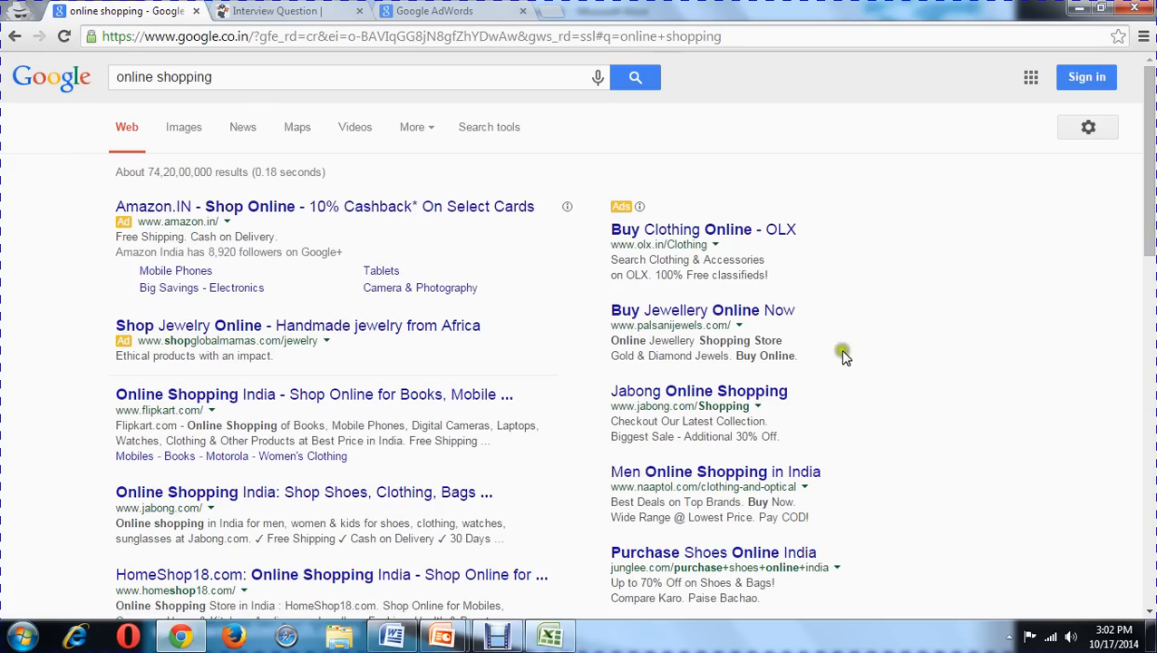
left_click_drag(263, 86, 98, 80)
left_click(40, 184)
left_click_drag(240, 82, 95, 88)
key("BackSpace")
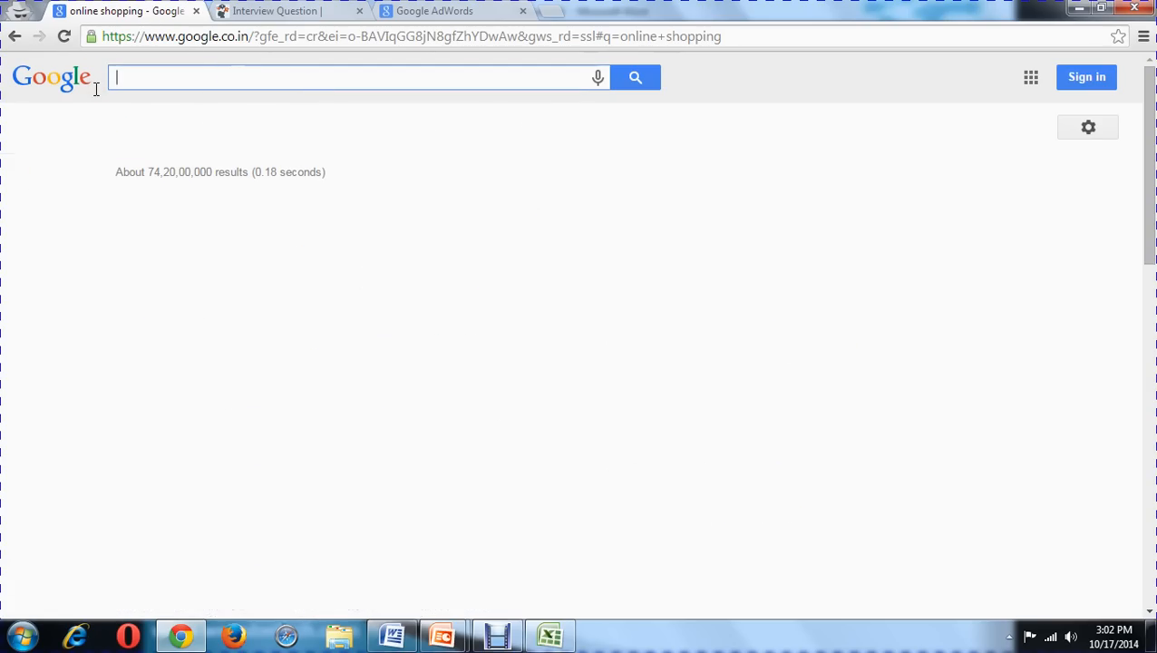
type("SEM")
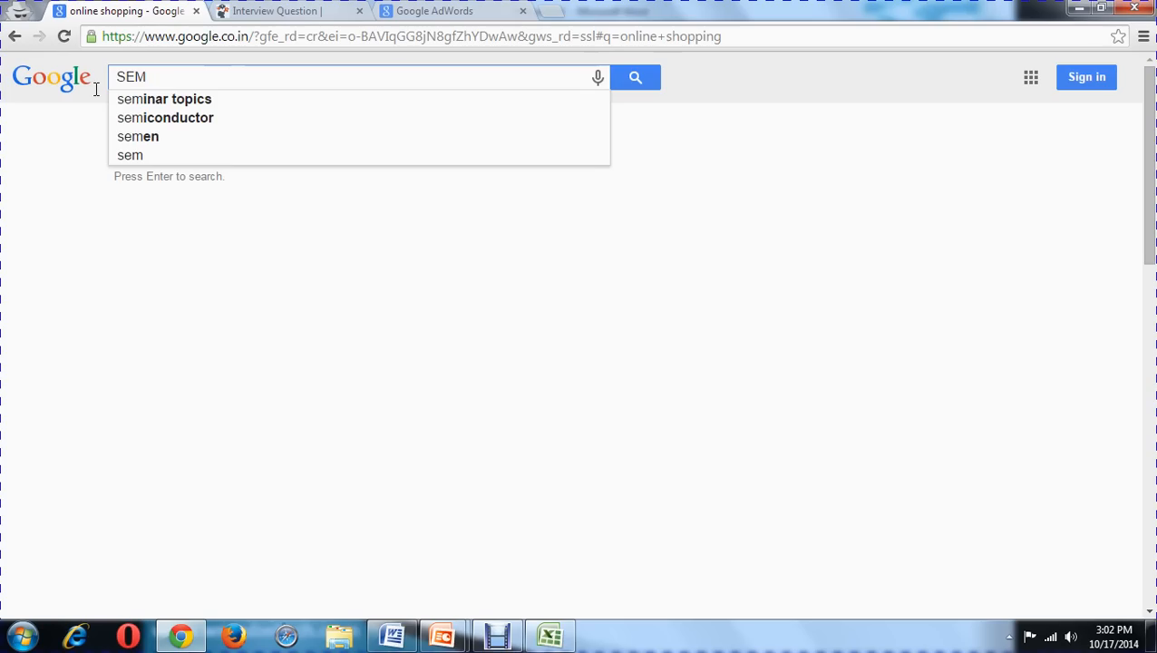
key("BackSpace")
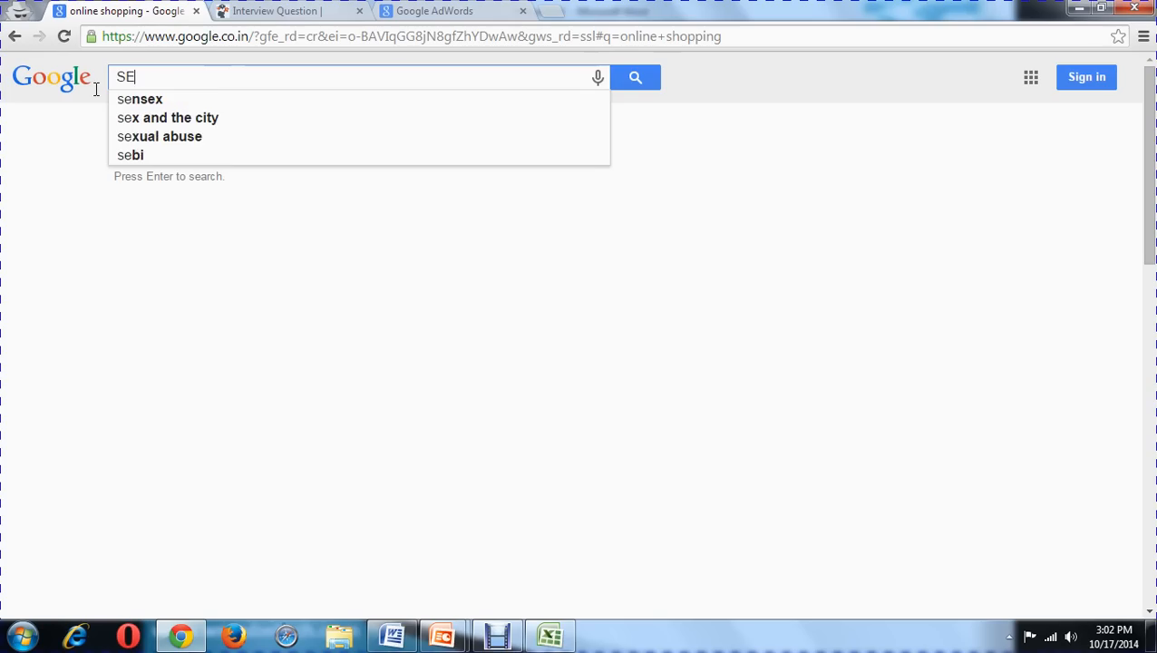
key("BackSpace")
key("BackSpace")
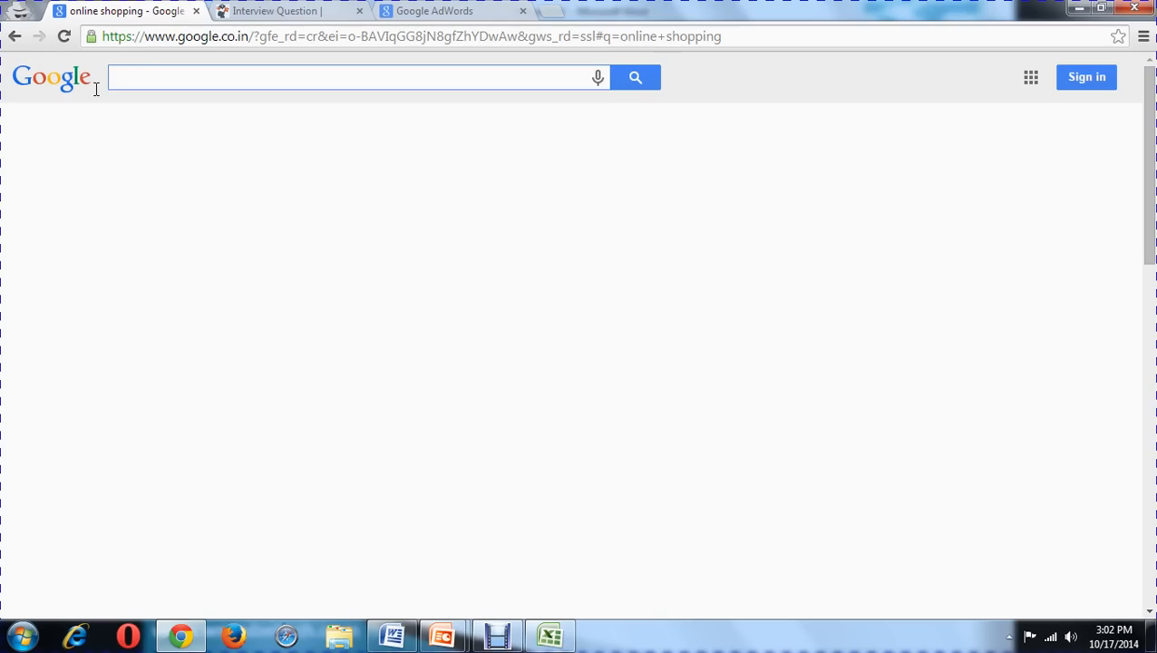
- Search Google for "interview questions"
type("intervi")
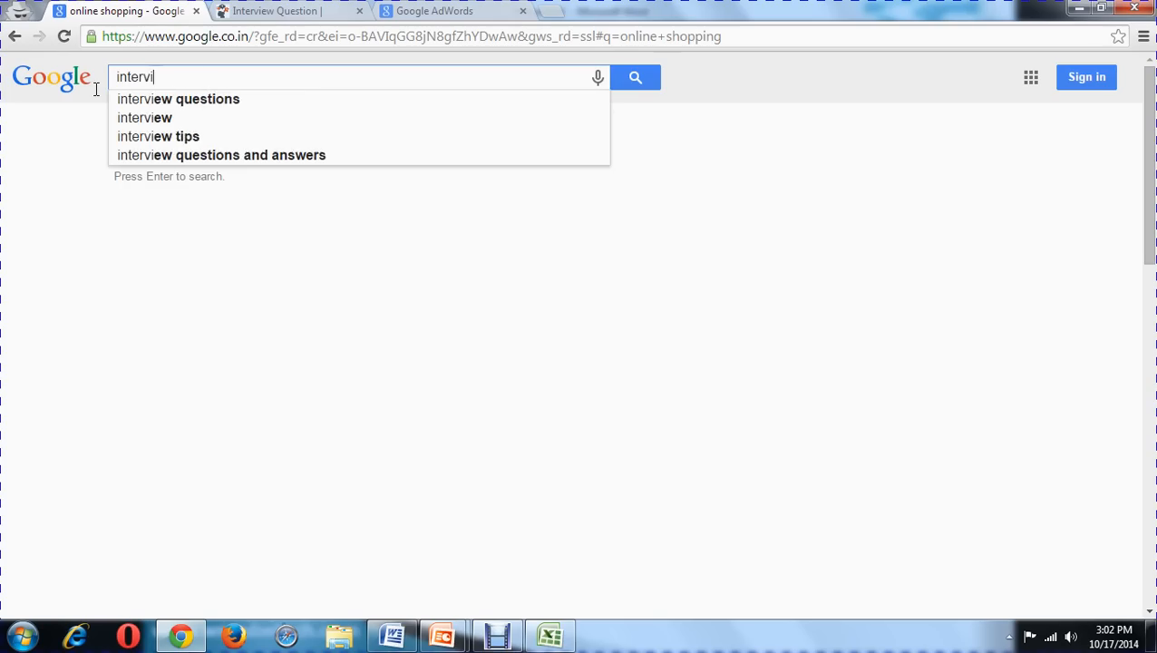
type("ew questions")
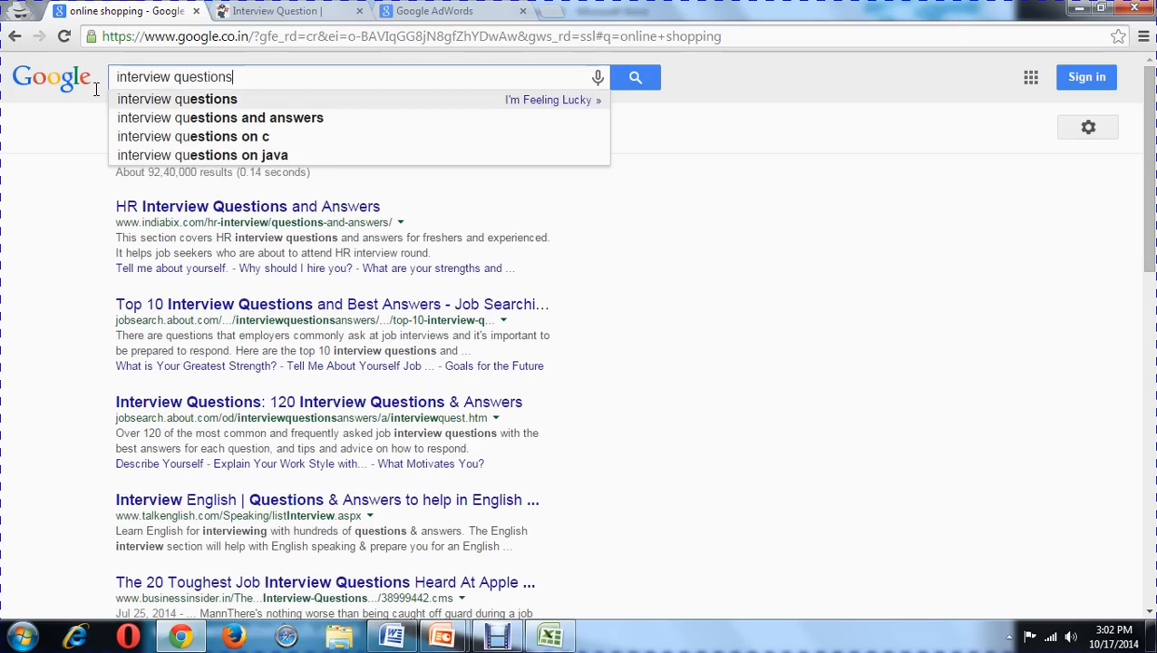
key("Return")
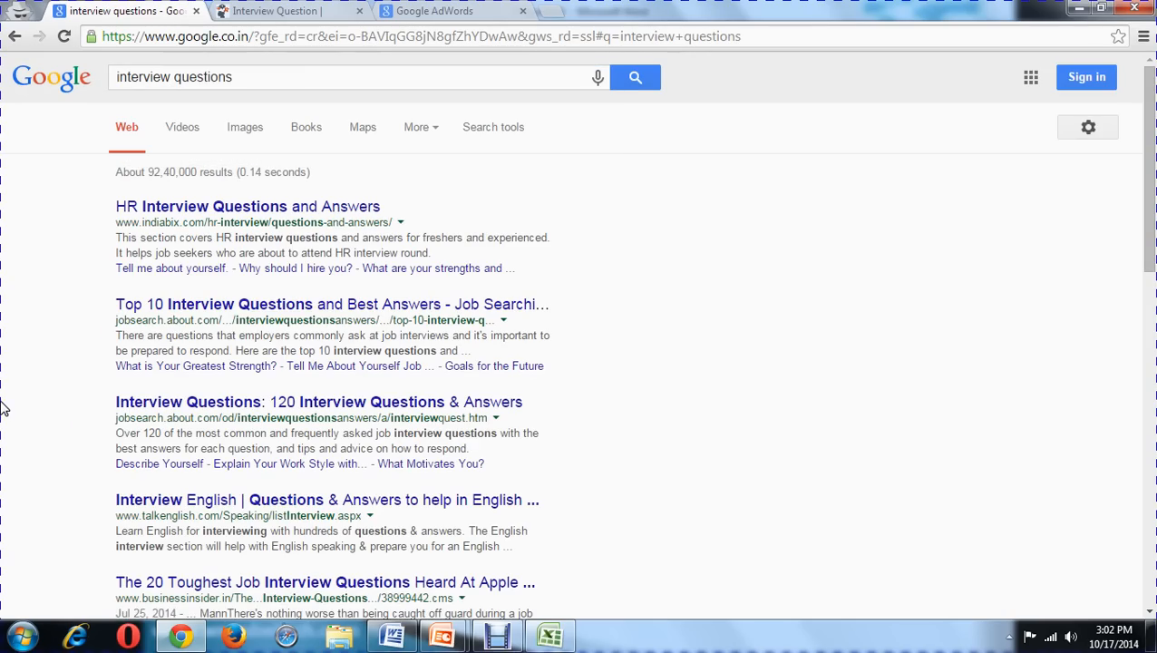
- Sign in to Google AdWords with the account e-mail and password
left_click(420, 11)
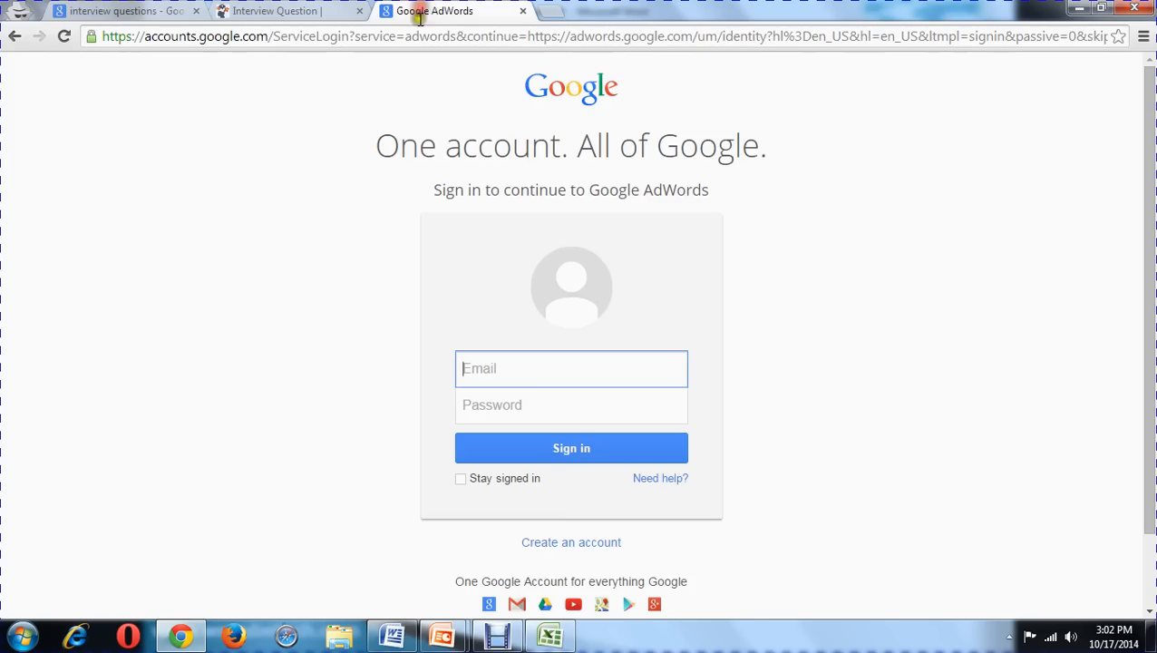
left_click(539, 381)
type("w")
key("Down")
key("Tab")
type("w•••••••••")
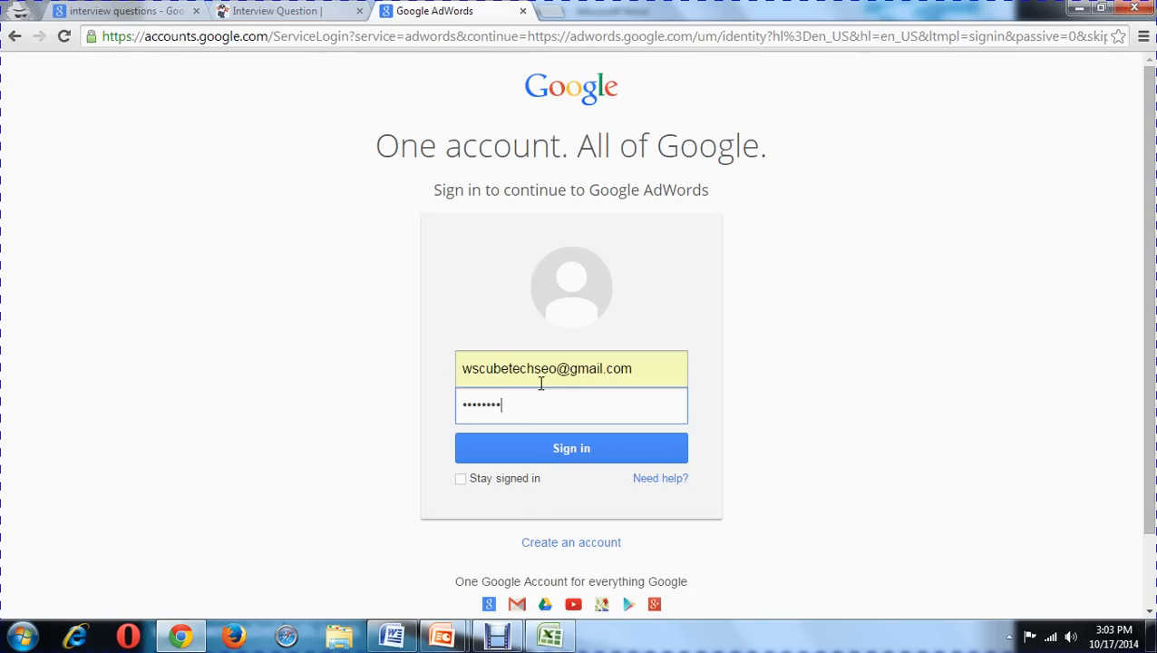
type("••••••")
key("Return")
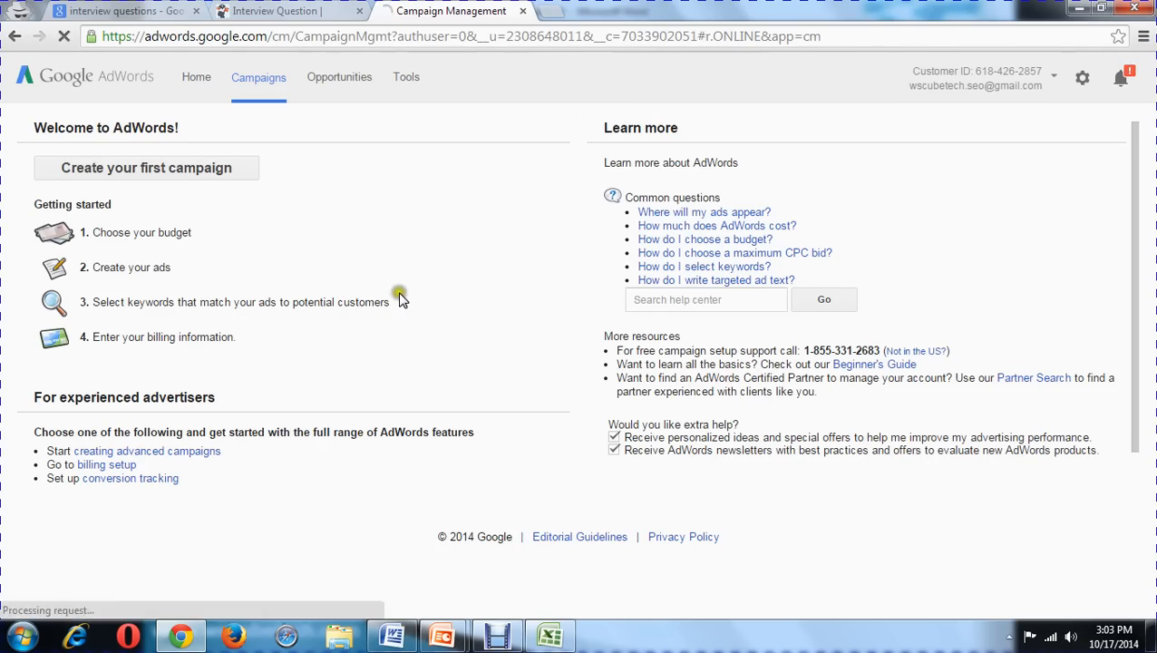
- Open the AdWords Keyword Planner and expand "Search for new keyword and ad group ideas"
left_click(407, 79)
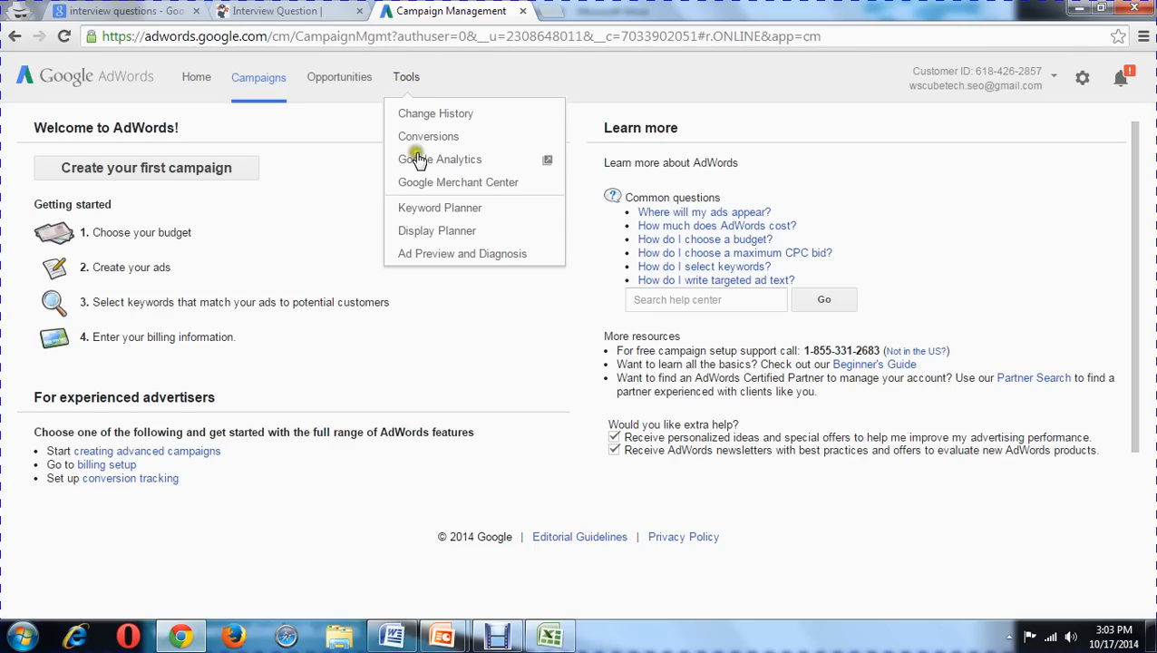
left_click(439, 208)
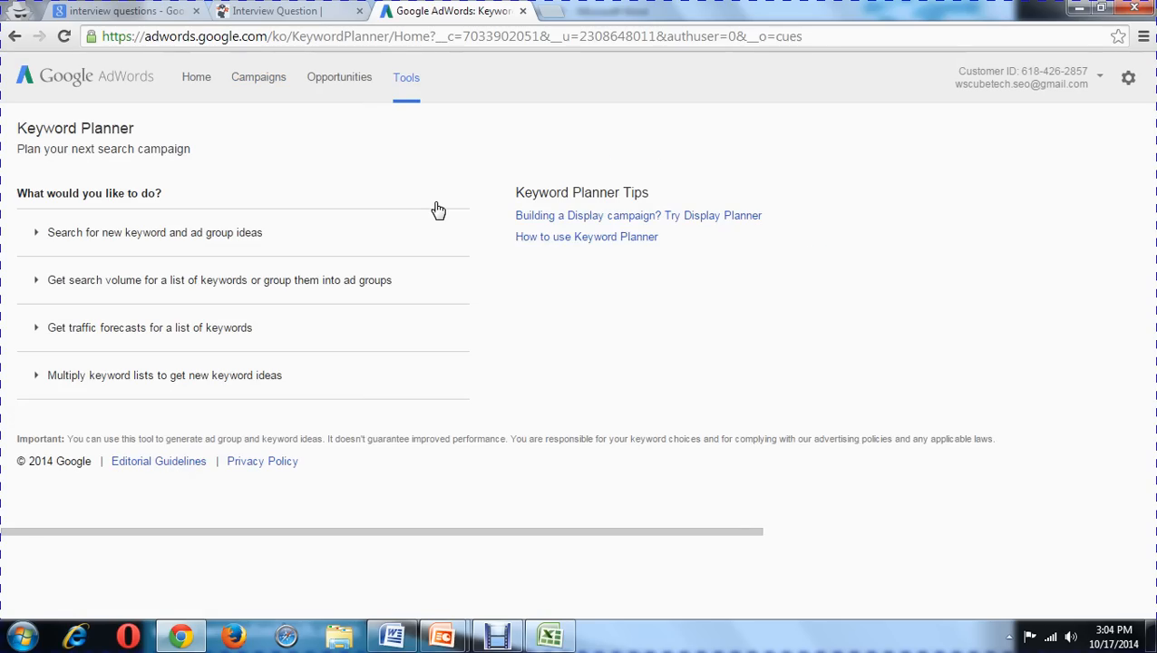
left_click(107, 243)
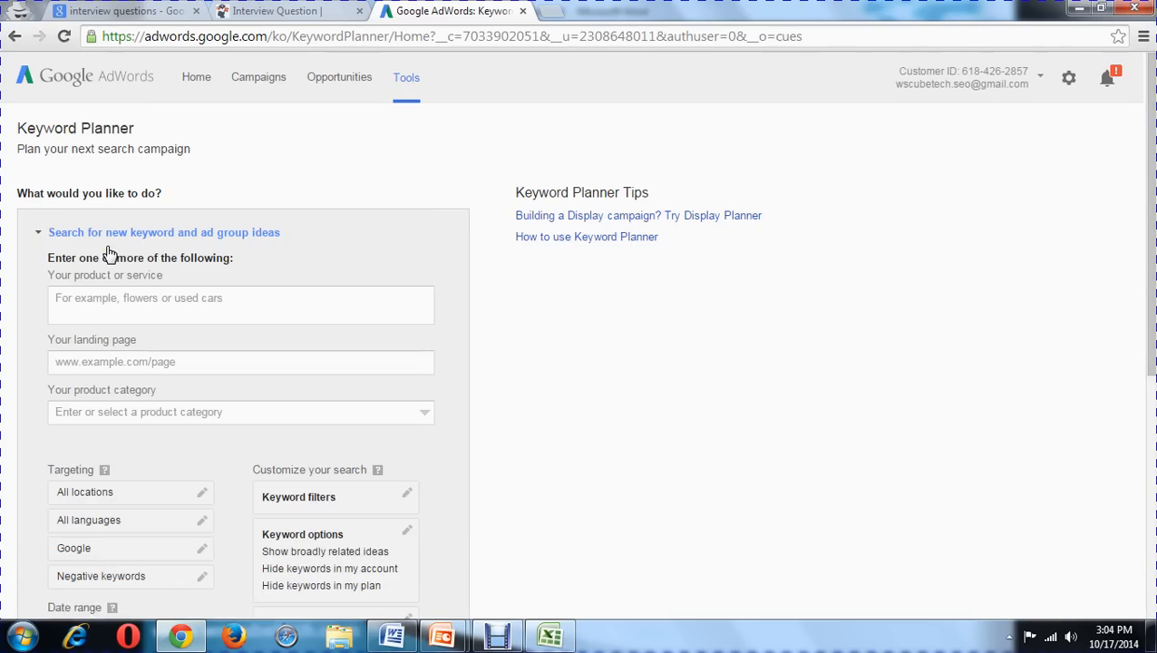
- Copy "Interview question" from the Word keyword list into Keyword Planner's product or service field and remove its list number
left_click(390, 636)
left_click_drag(462, 303, 369, 307)
key("alt+Tab")
left_click(220, 310)
left_click(219, 310)
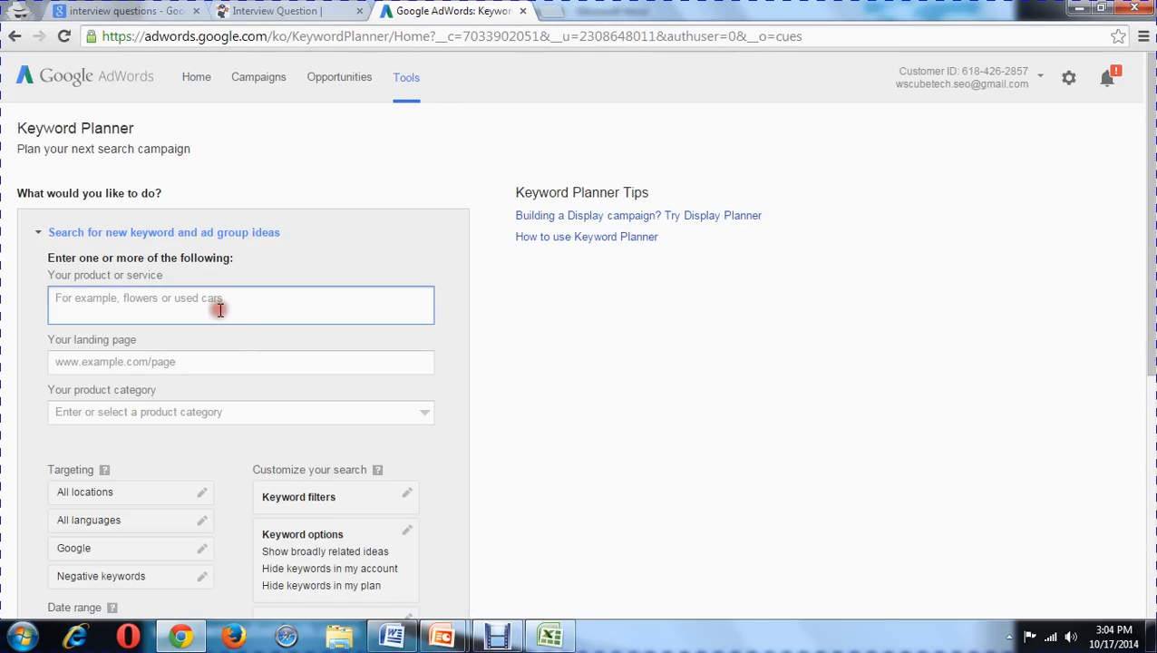
type("1. Interview question")
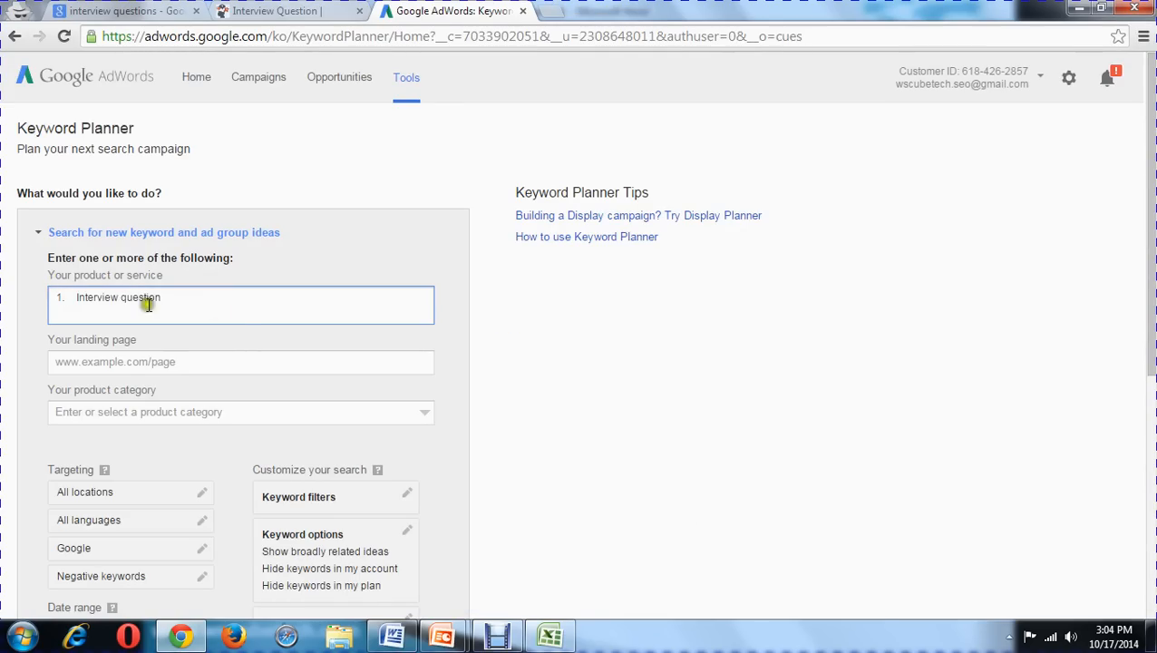
left_click(78, 296)
key("BackSpace")
key("BackSpace")
key("BackSpace")
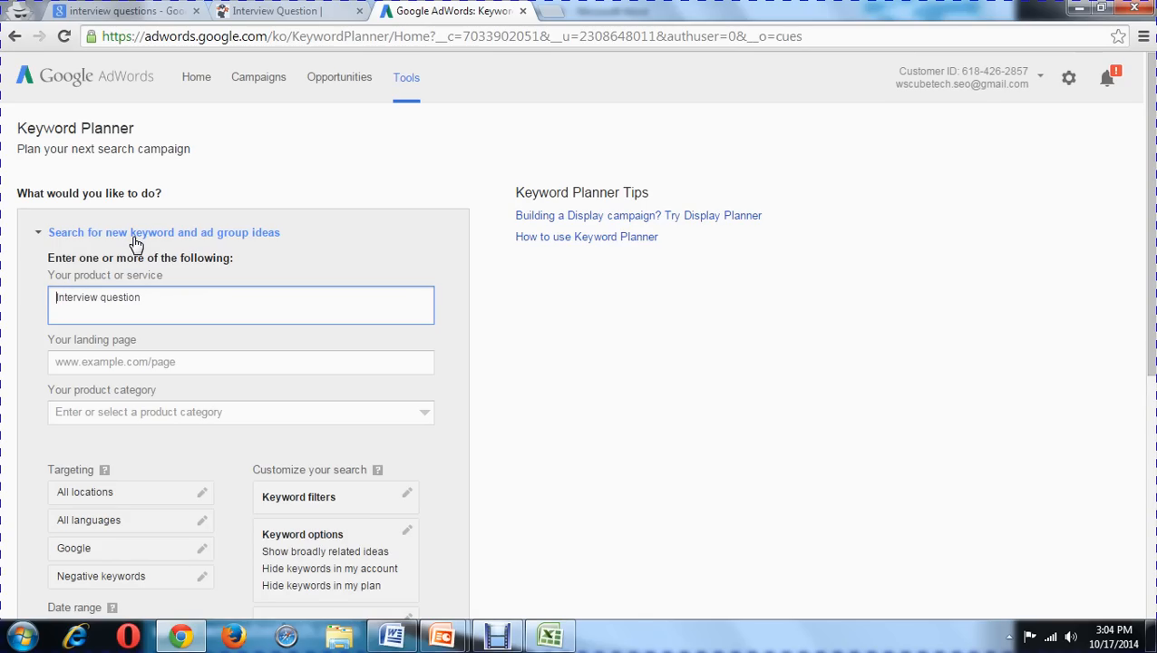
- Get ideas for the entered keyword and show the keyword ideas instead of the ad group ideas
scroll(3, 359, "down", 3)
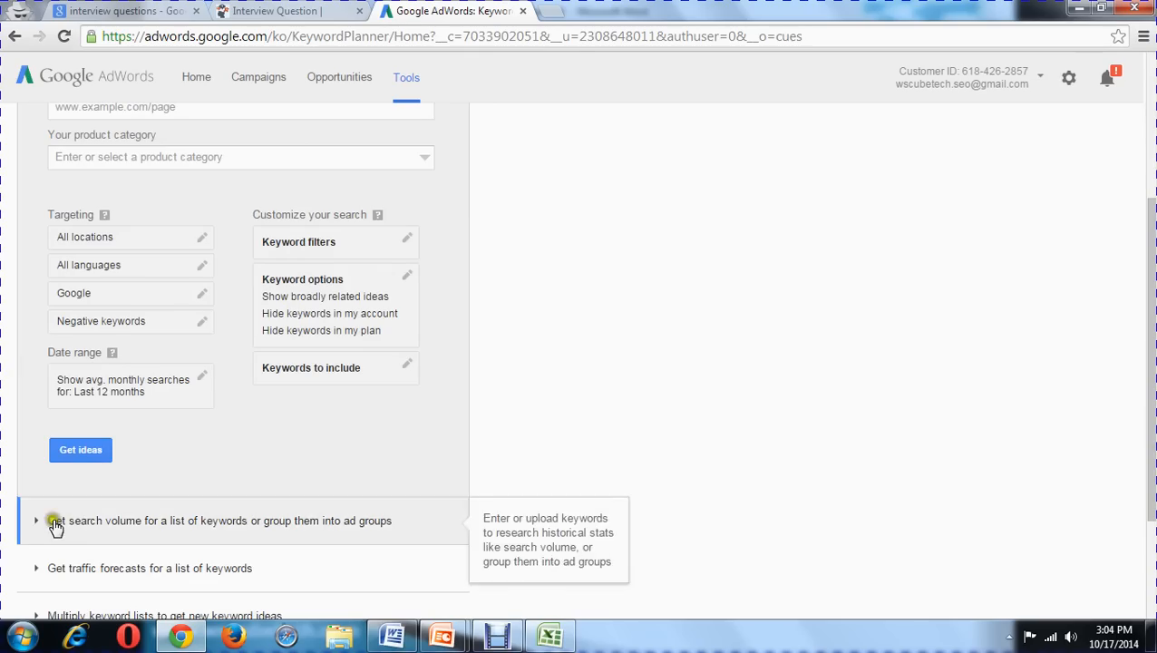
left_click(71, 459)
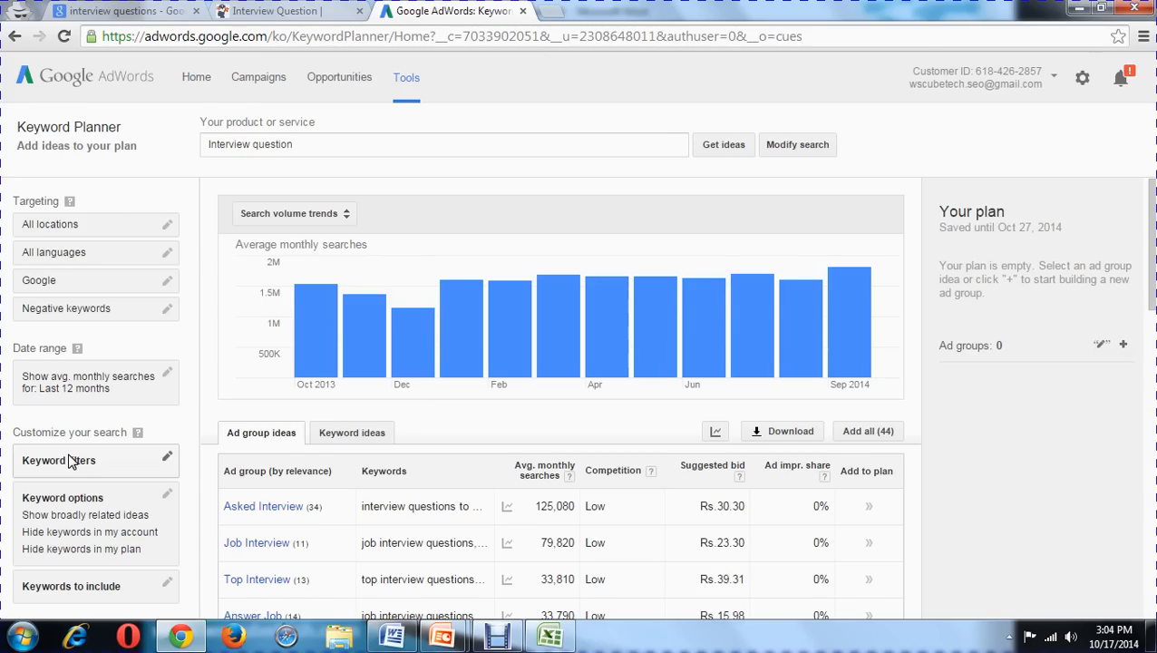
left_click(362, 445)
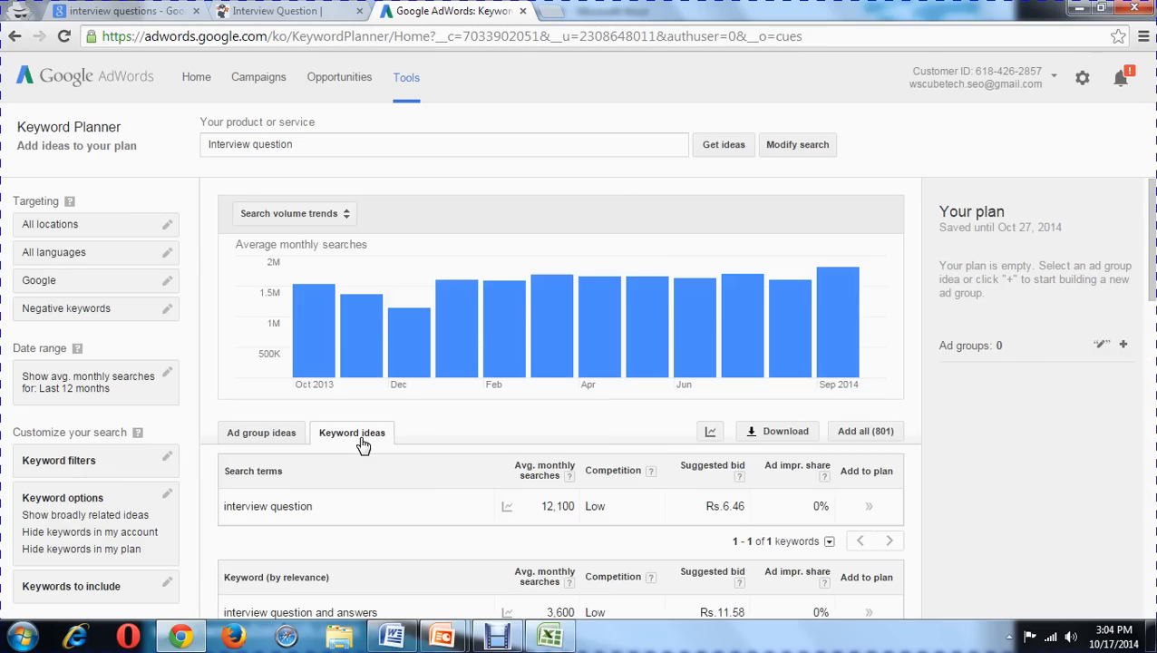
- Examine the "interview question" search term row, including its average monthly searches and competition
scroll(362, 444, "down", 1)
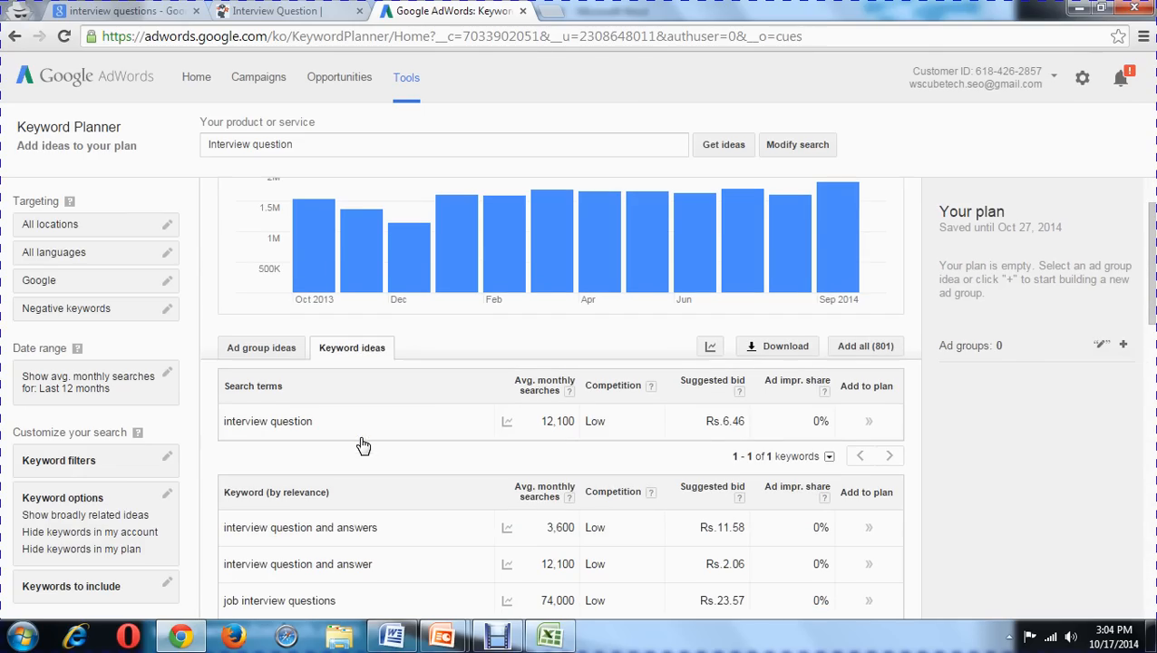
left_click(302, 423)
left_click_drag(302, 423, 227, 423)
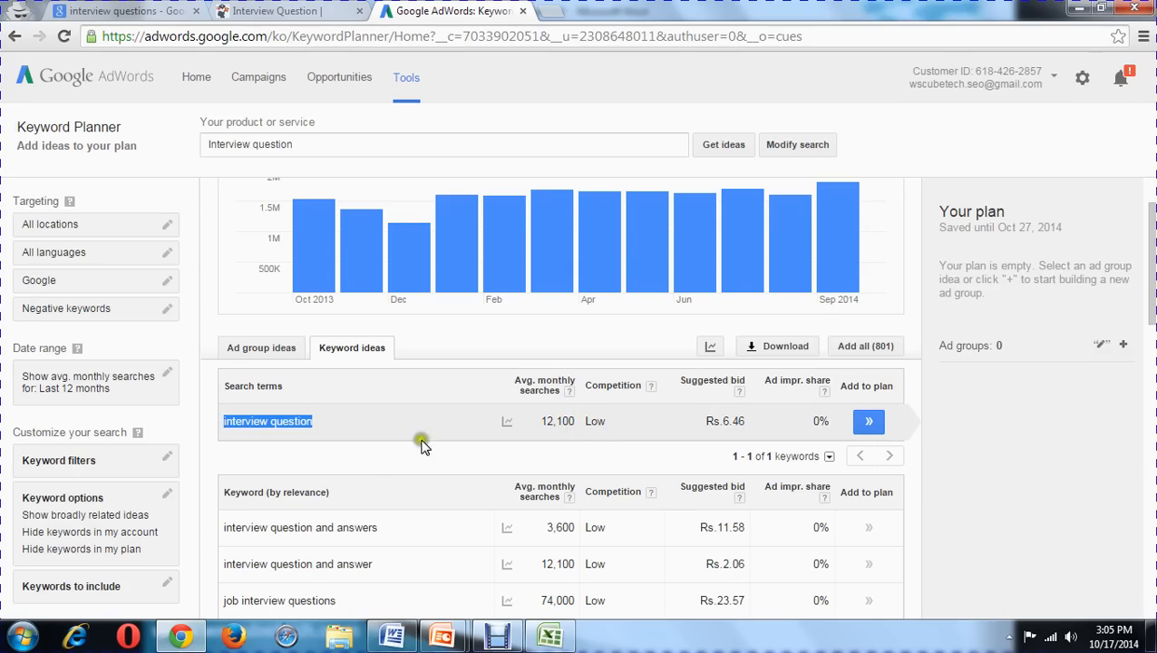
left_click_drag(362, 423, 221, 422)
left_click(383, 431)
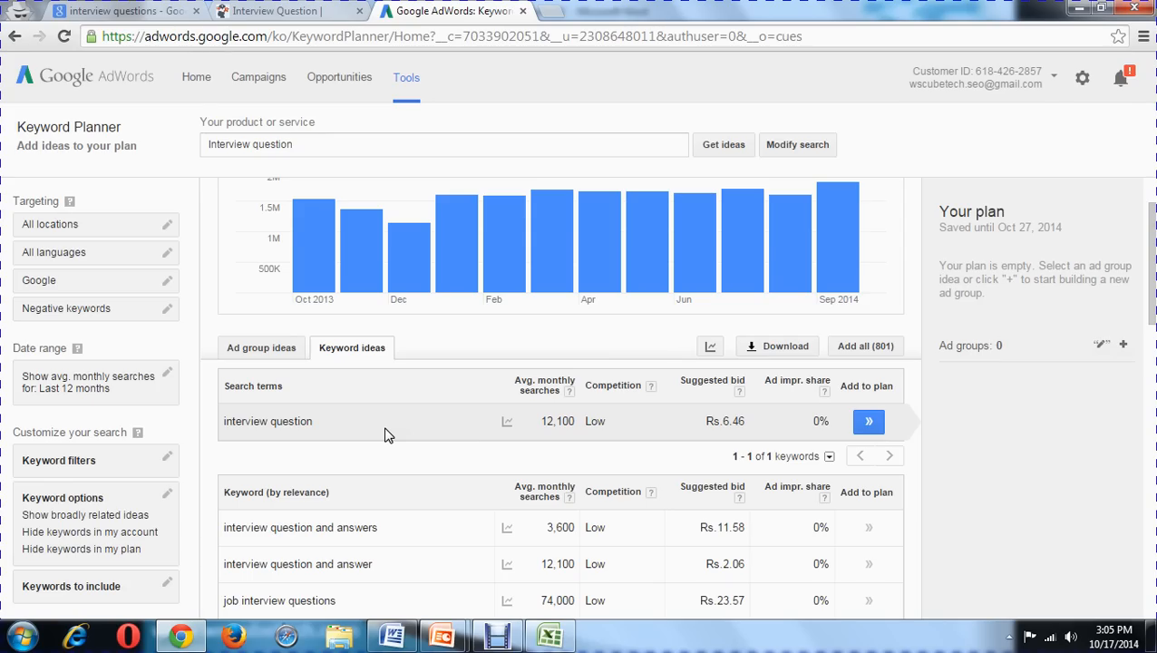
left_click_drag(348, 433, 220, 429)
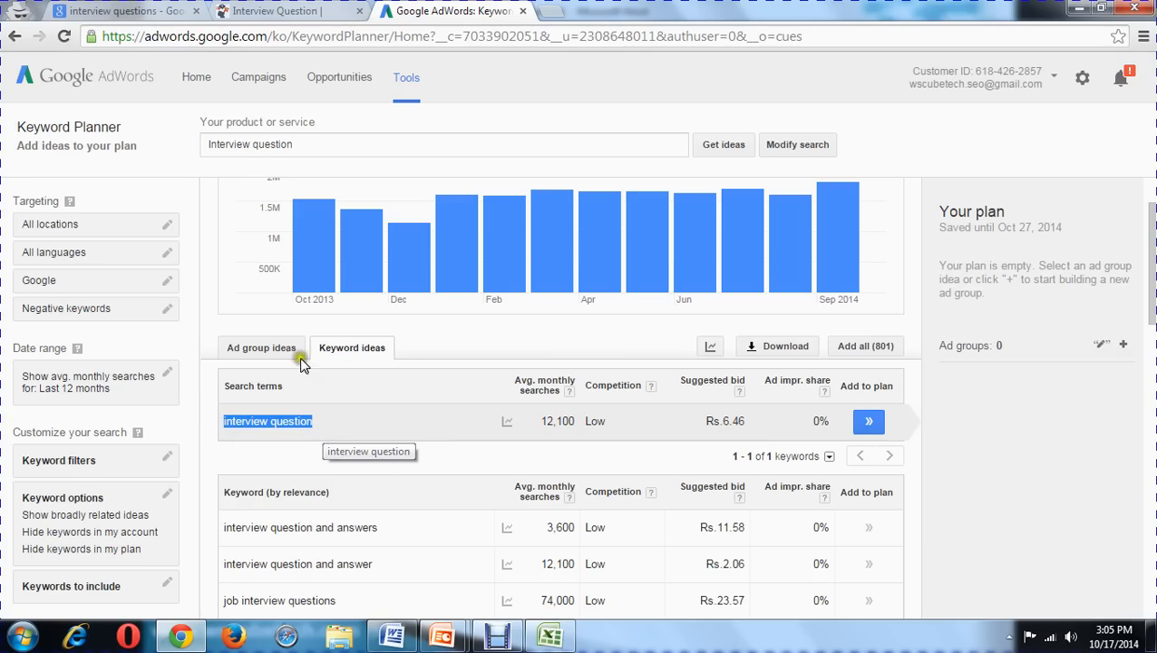
- Compare the Google search for "interview questions" and the interviewquestion.in site with the "interview question" row's average monthly searches and competition
left_click(91, 11)
left_click_drag(232, 82, 116, 78)
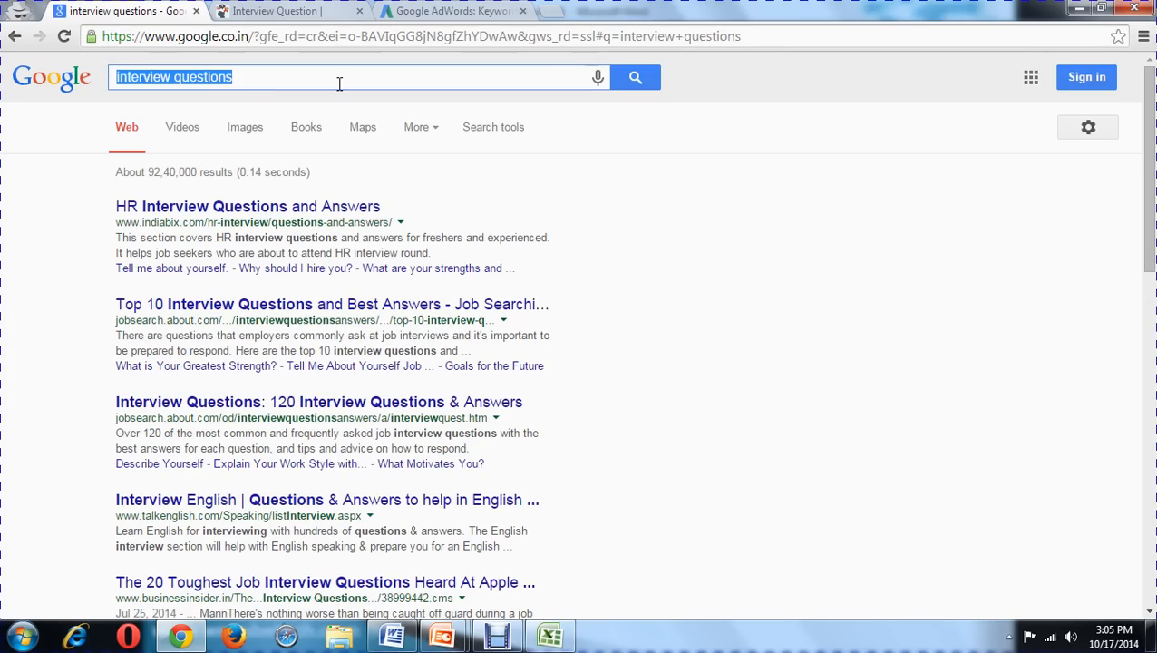
left_click(416, 13)
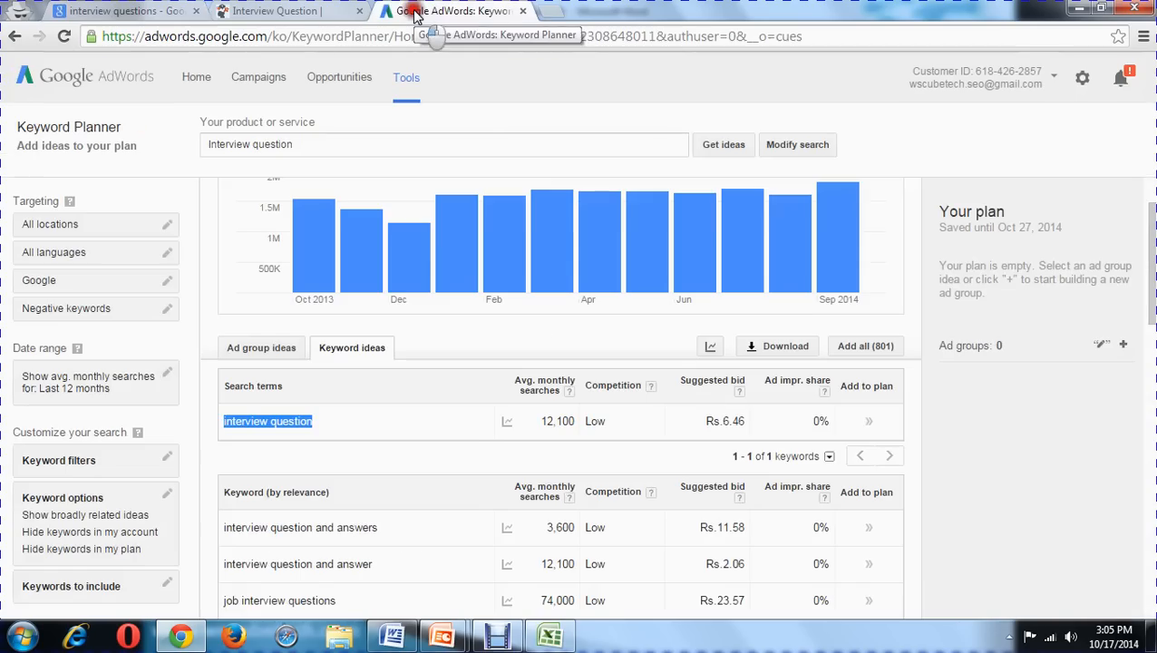
left_click(361, 419)
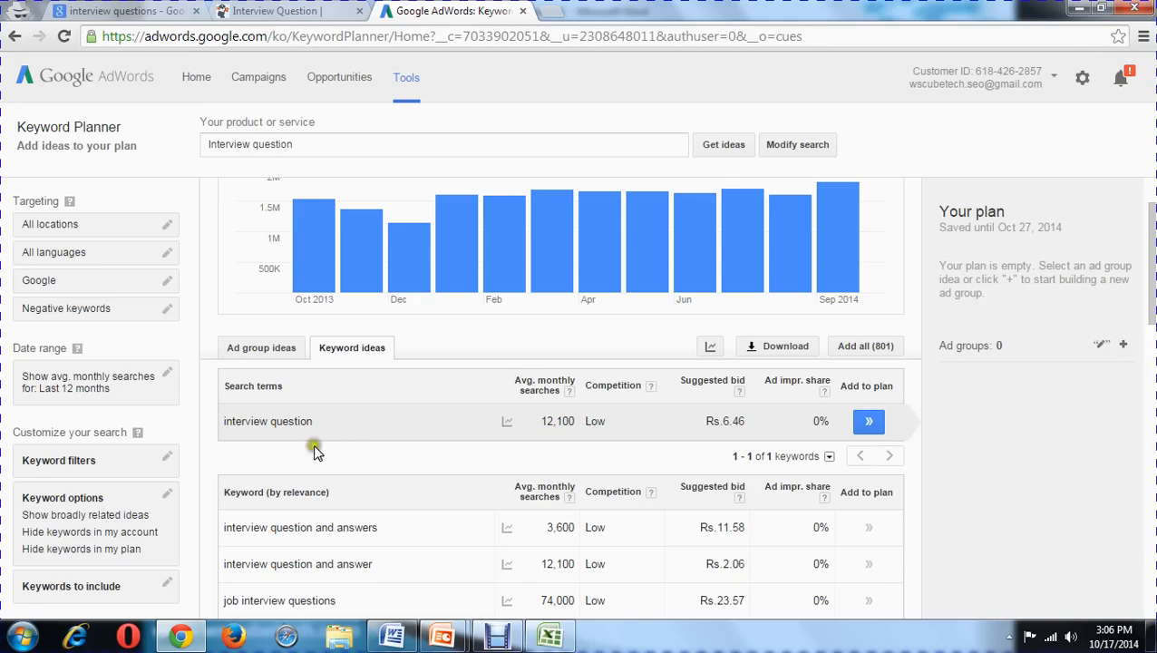
left_click_drag(318, 423, 225, 424)
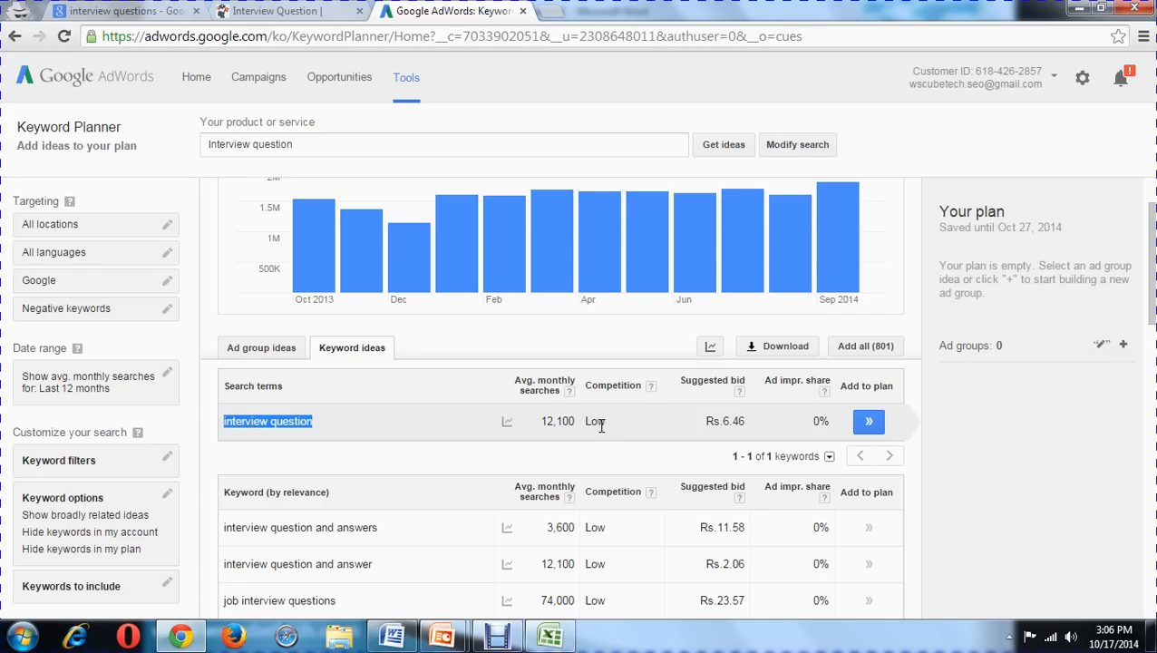
left_click(376, 438)
left_click(354, 436)
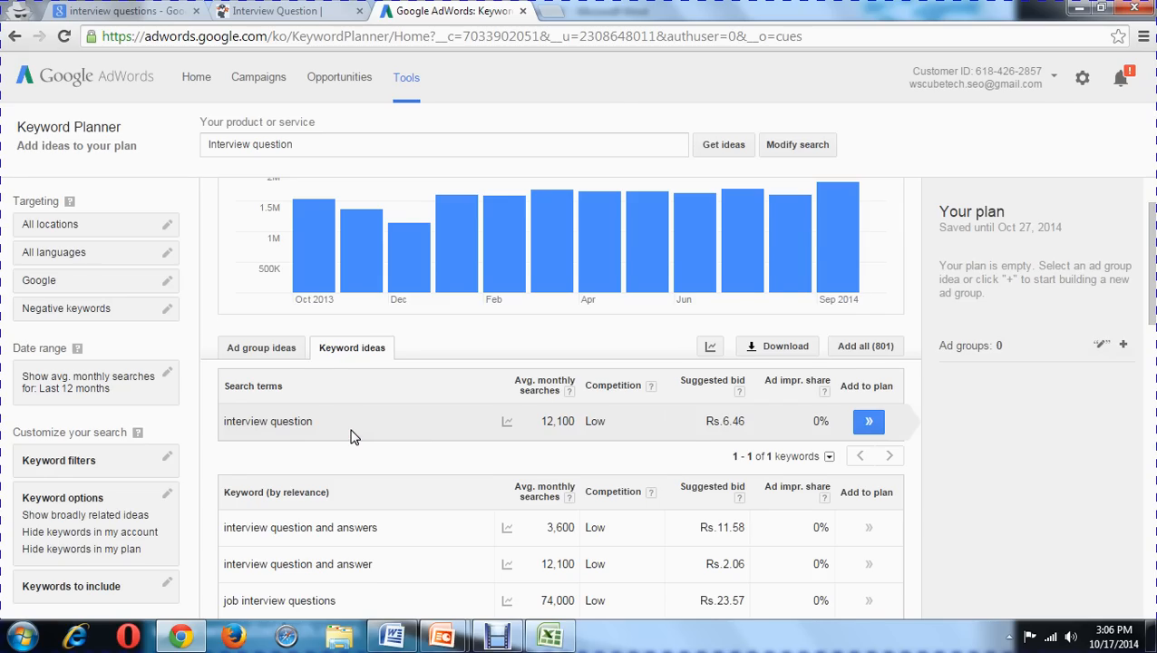
scroll(354, 437, "up", 1)
left_click(436, 433)
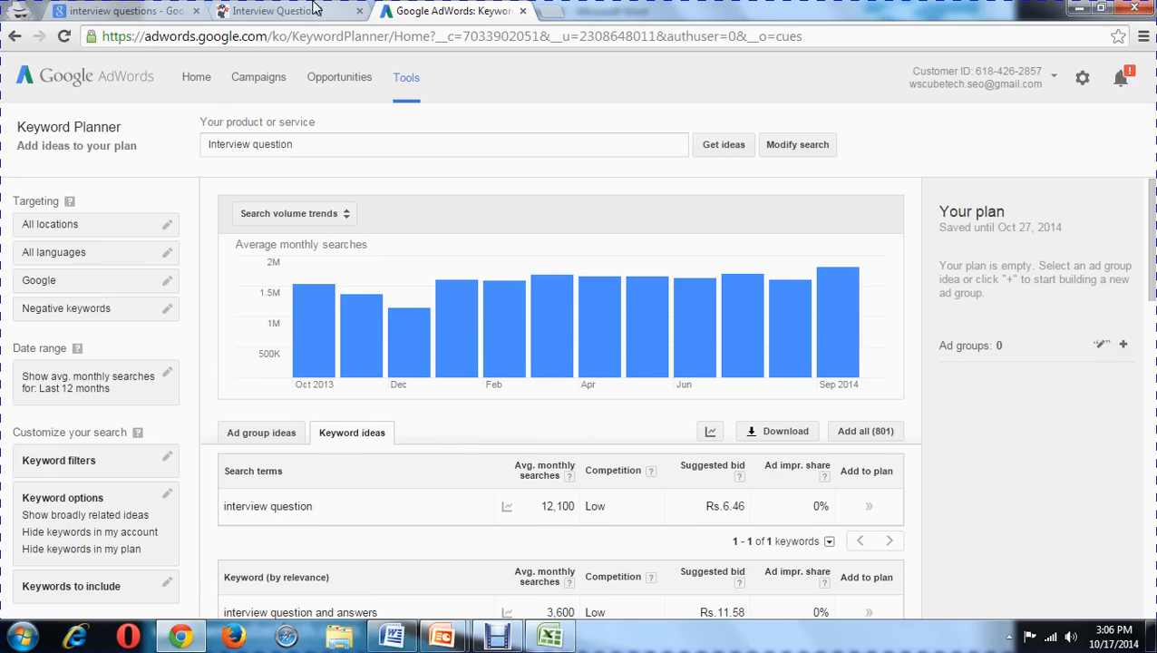
left_click(316, 9)
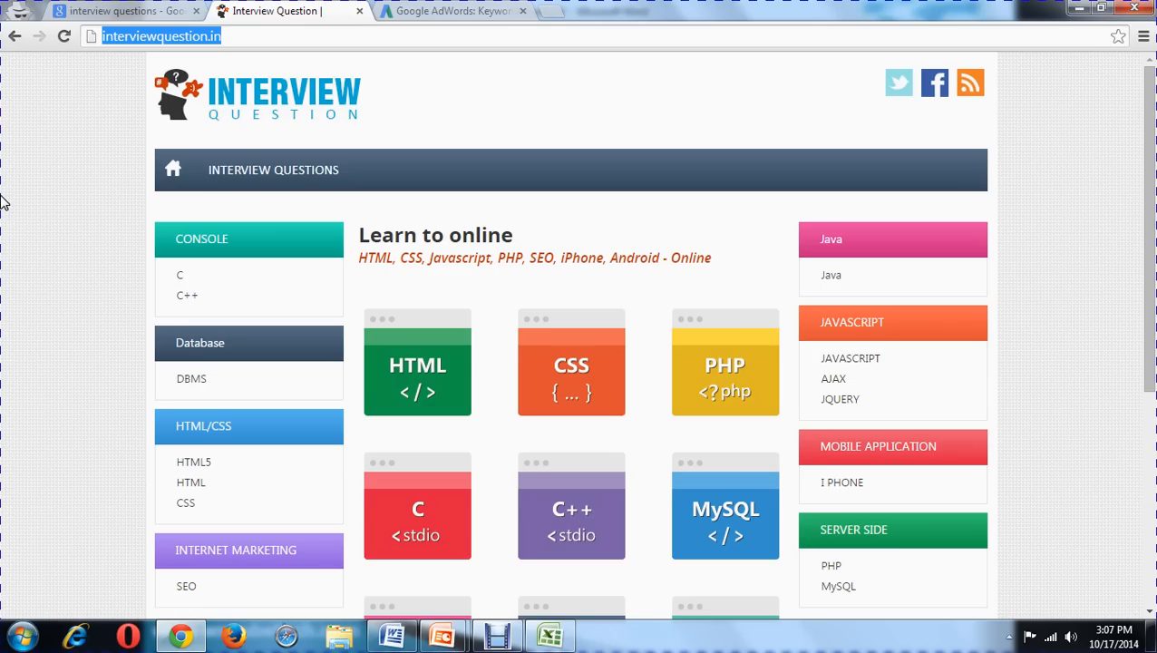
left_click(416, 13)
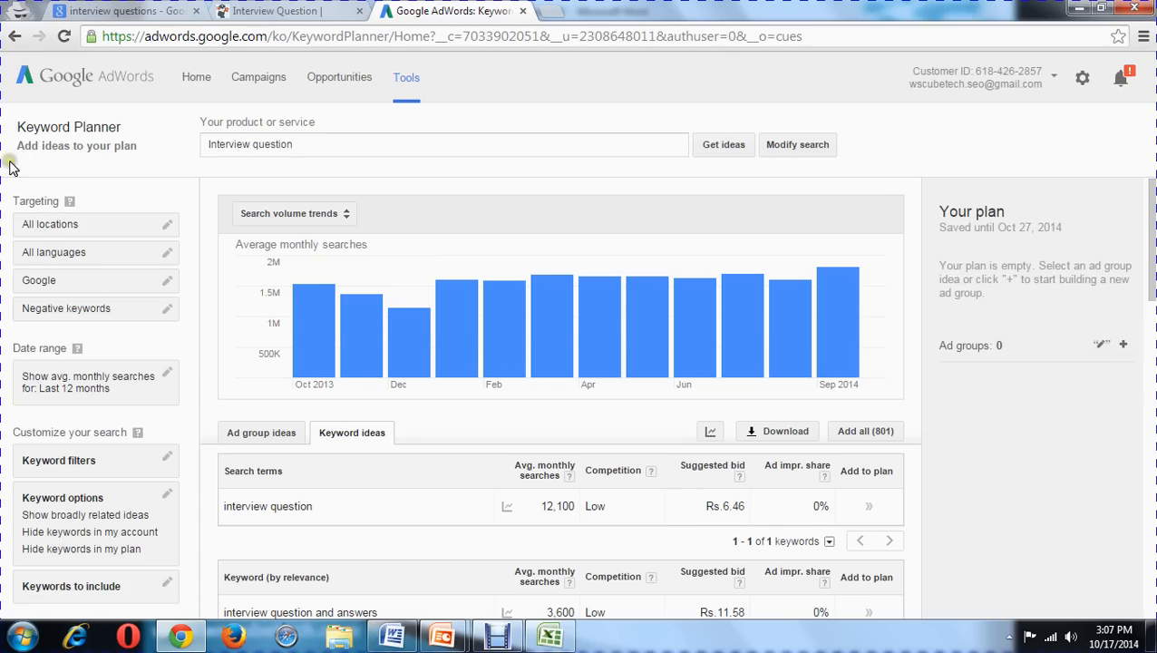
- Set Keyword Planner's targeted location to India and apply it to the keyword results
left_click(47, 232)
left_click(91, 274)
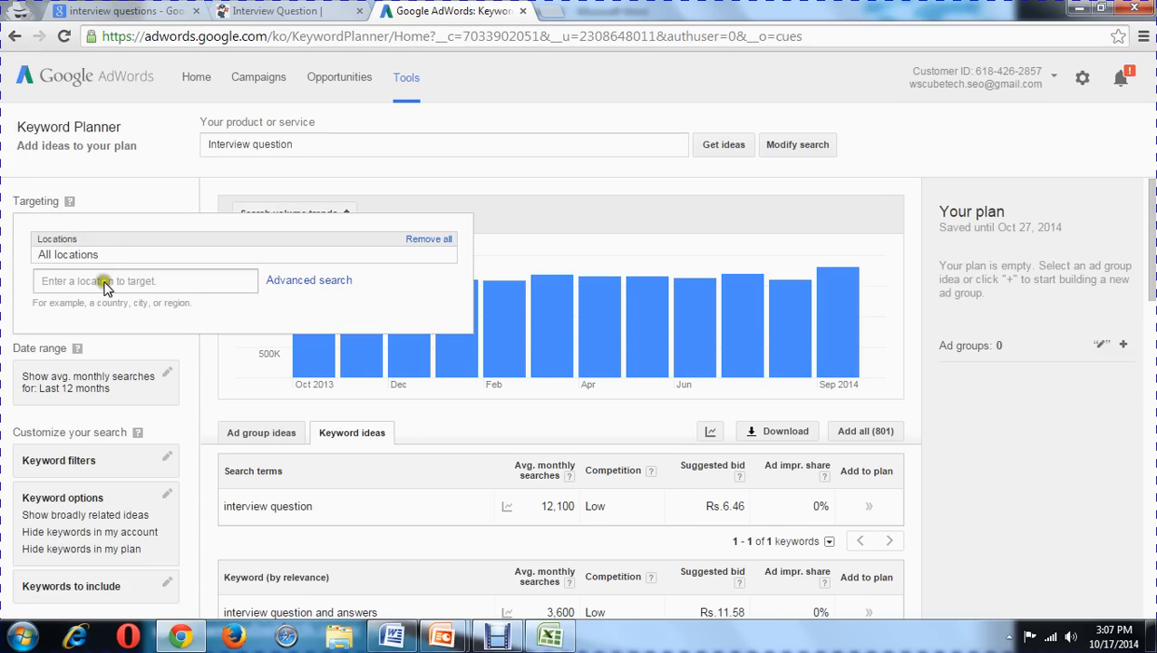
type("india")
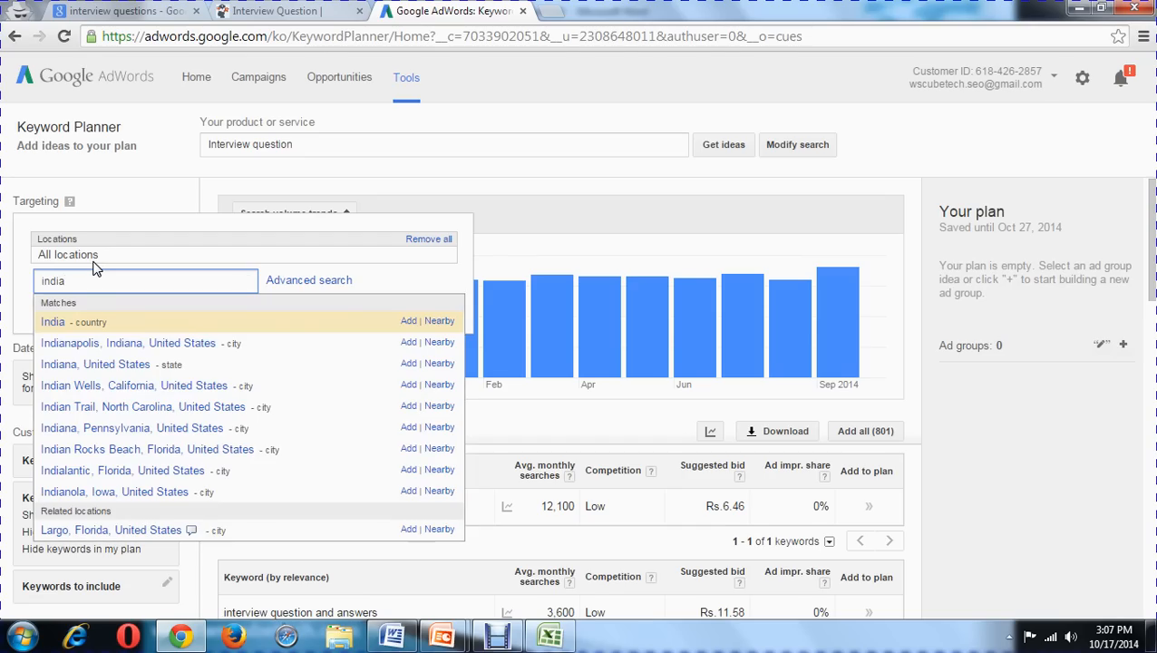
left_click(54, 322)
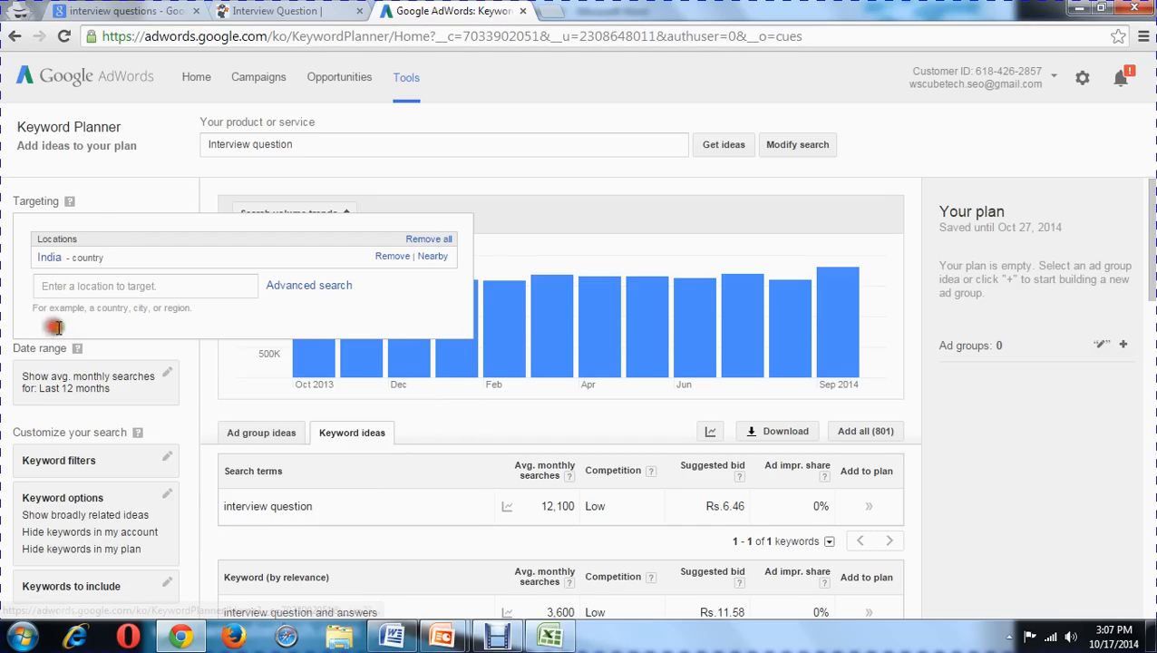
left_click(4, 225)
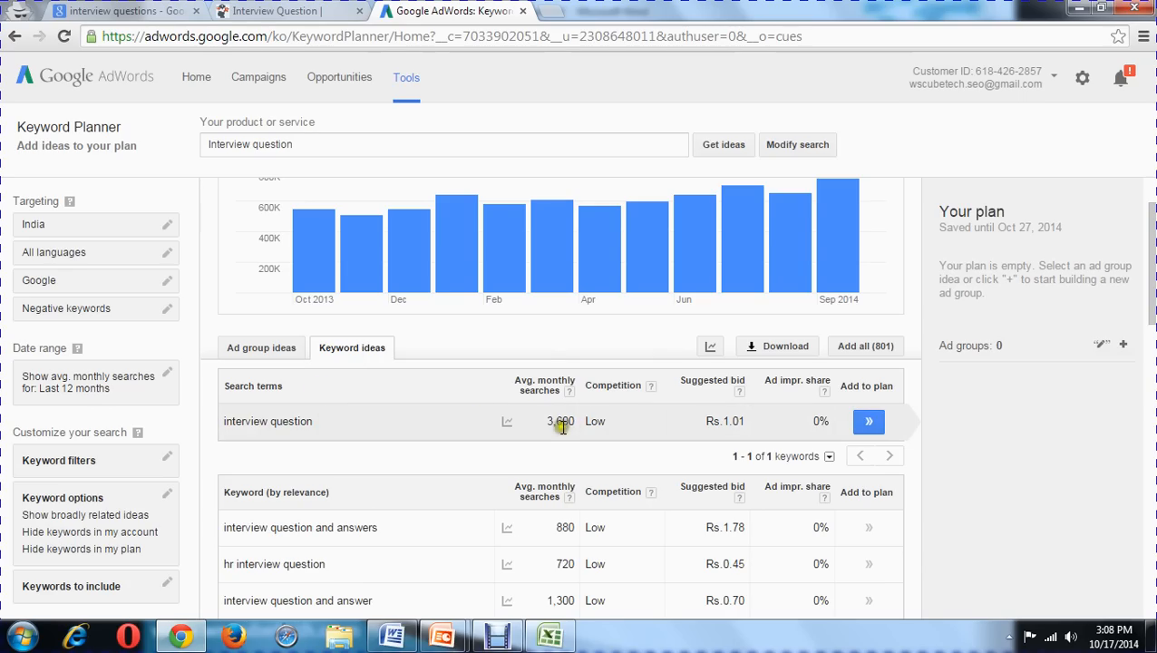
- Examine the India search volume trend and the "interview question" row's average monthly searches and competition
left_click(607, 411)
mouse_move(407, 295)
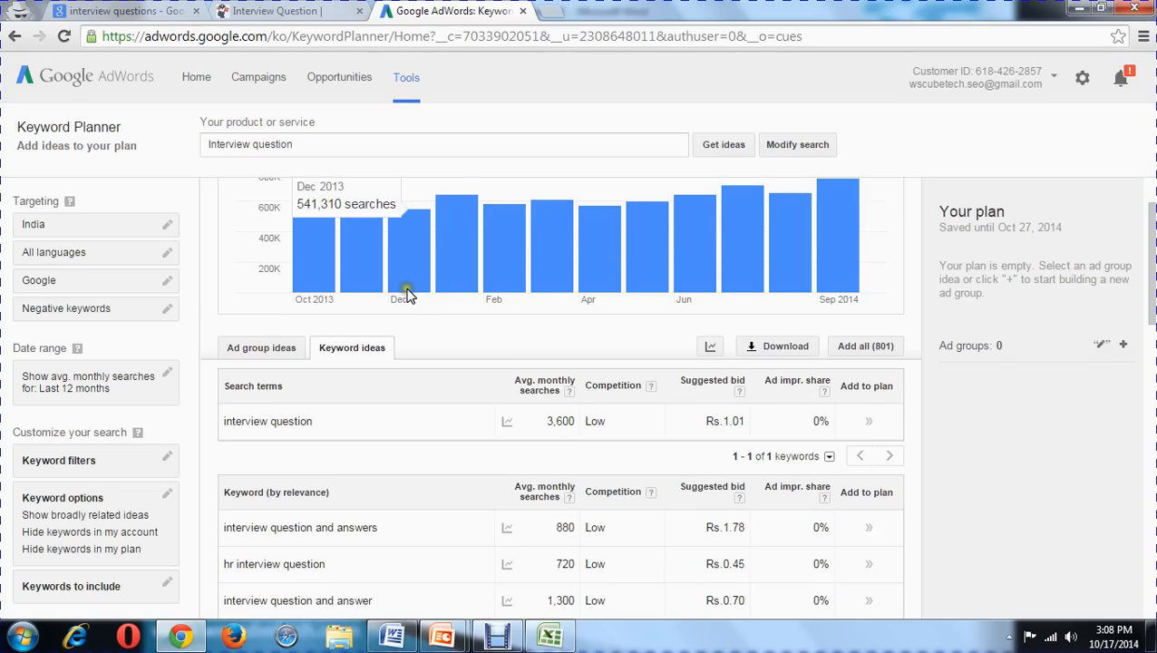
scroll(408, 294, "up", 1)
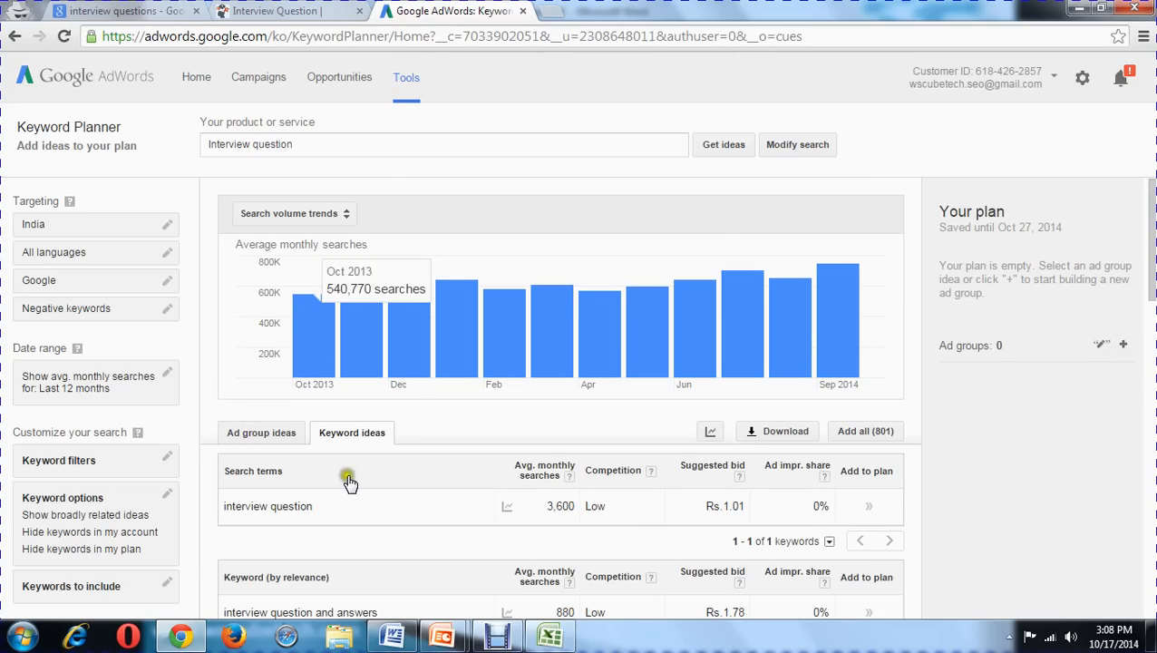
mouse_move(302, 359)
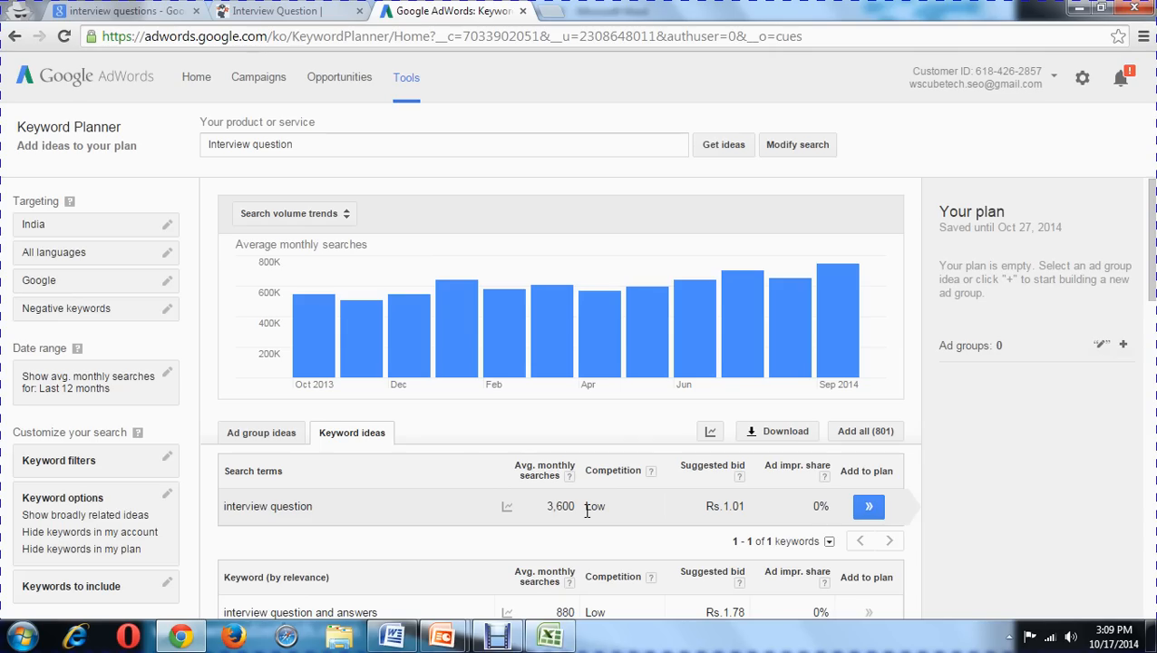
- Add the state Rajasthan, India to the targeted locations
left_click(114, 233)
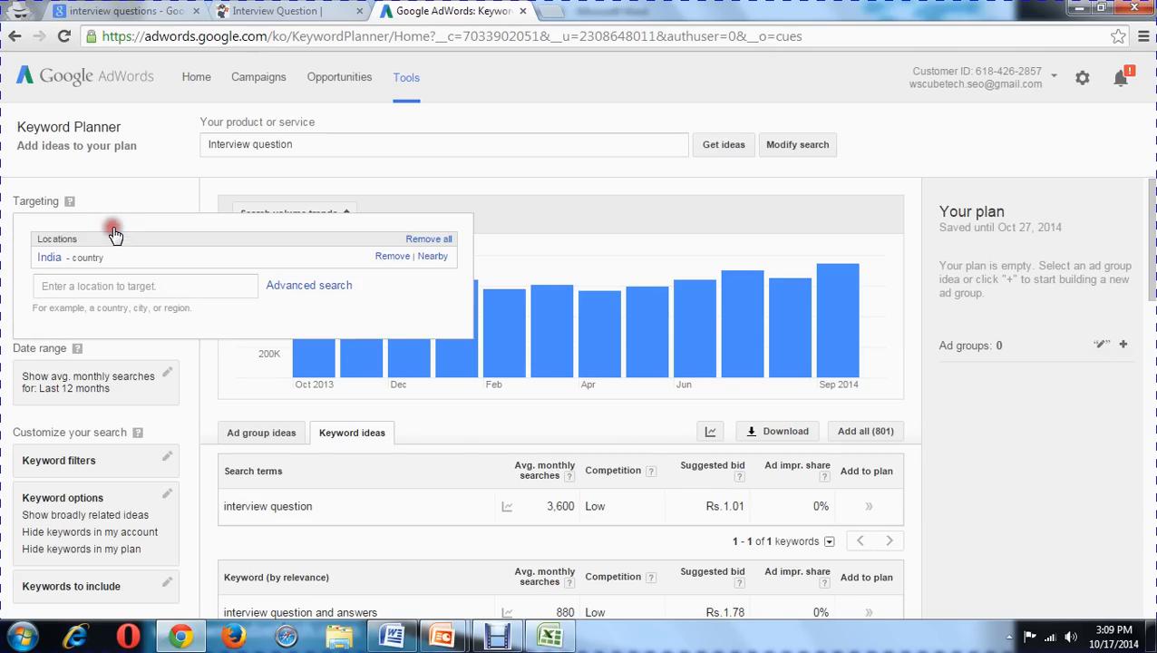
left_click(114, 282)
type("rajasthan")
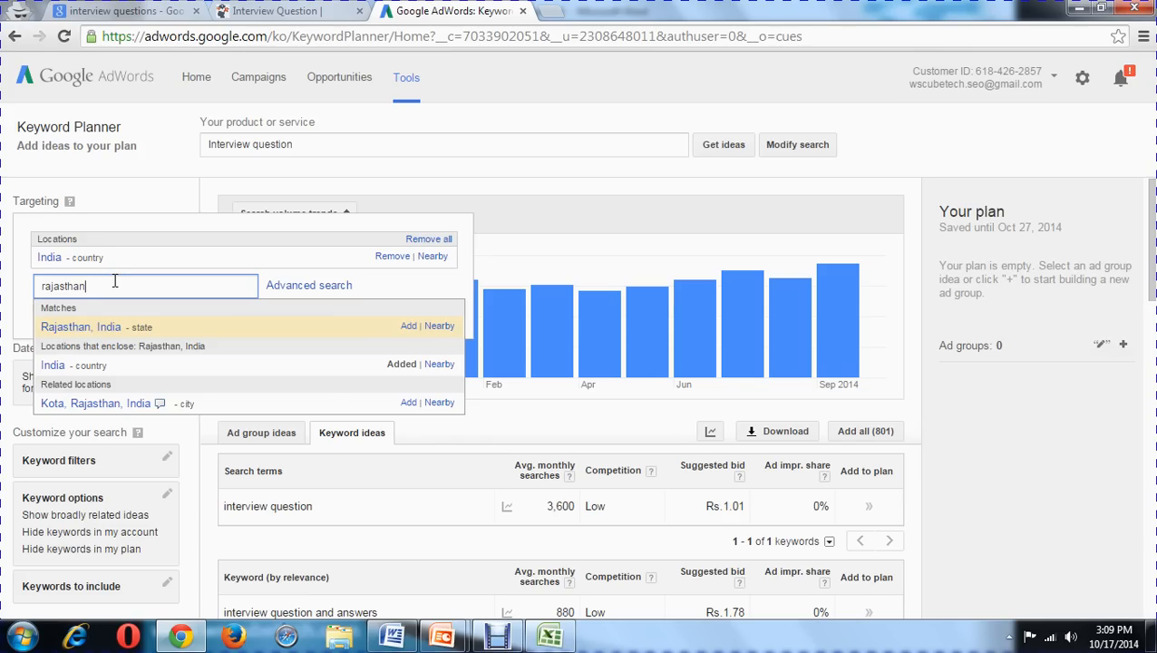
left_click(78, 326)
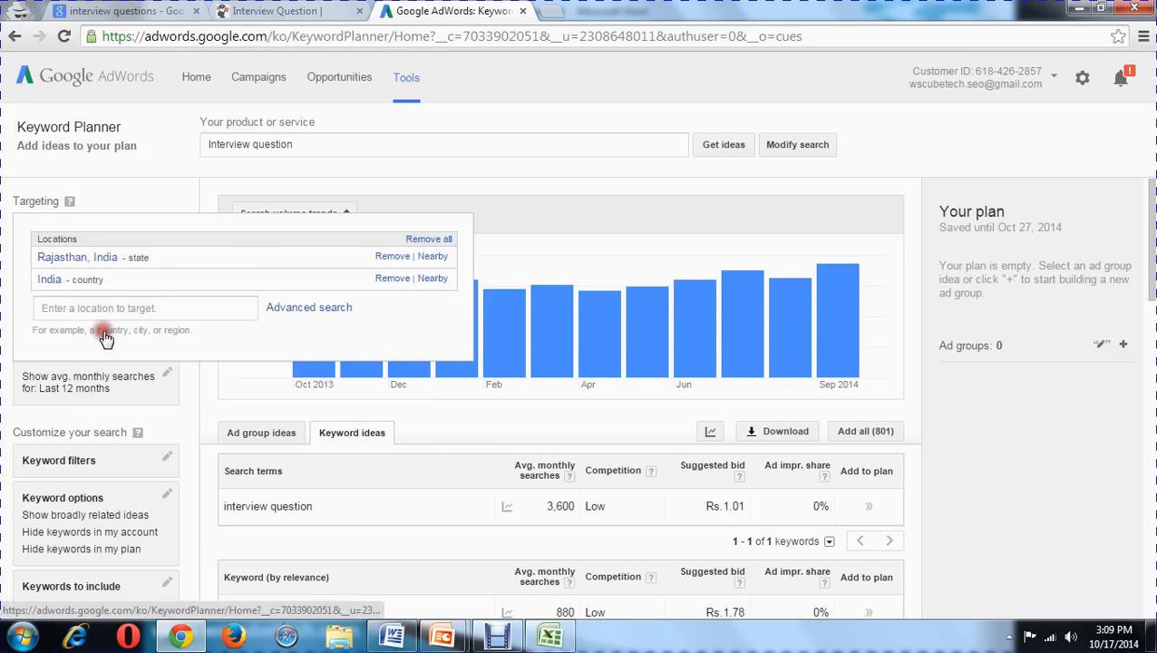
- Replace India and Rajasthan with the city Jodhpur, Rajasthan, India as the only targeted location and check the updated results
type("j")
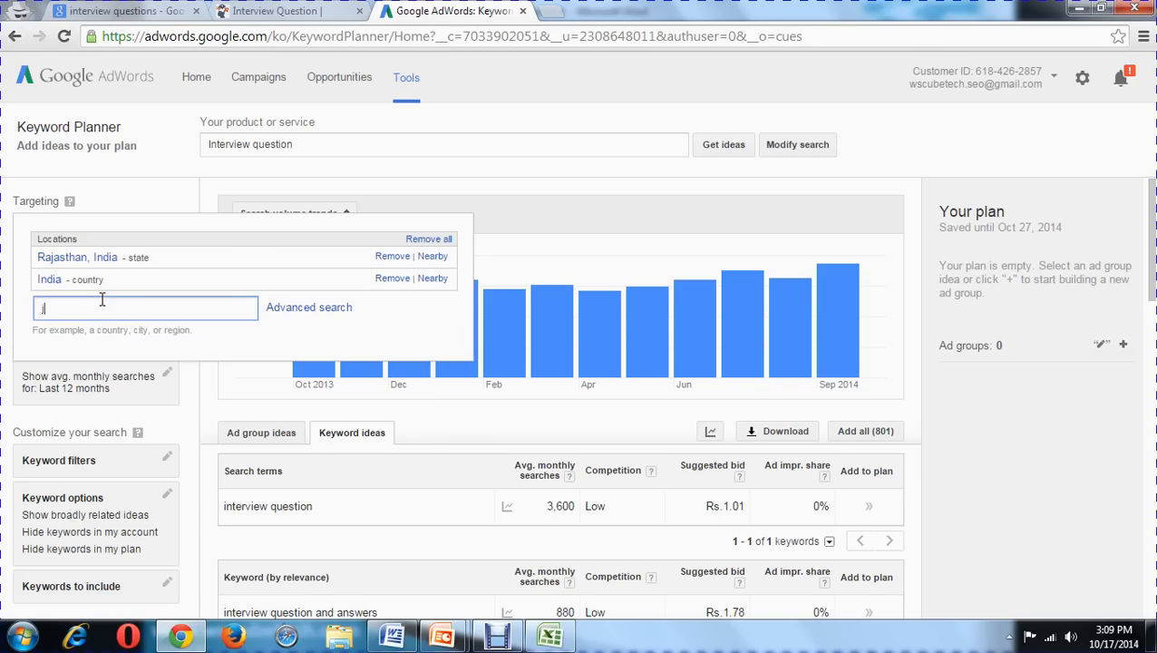
type("odhpur")
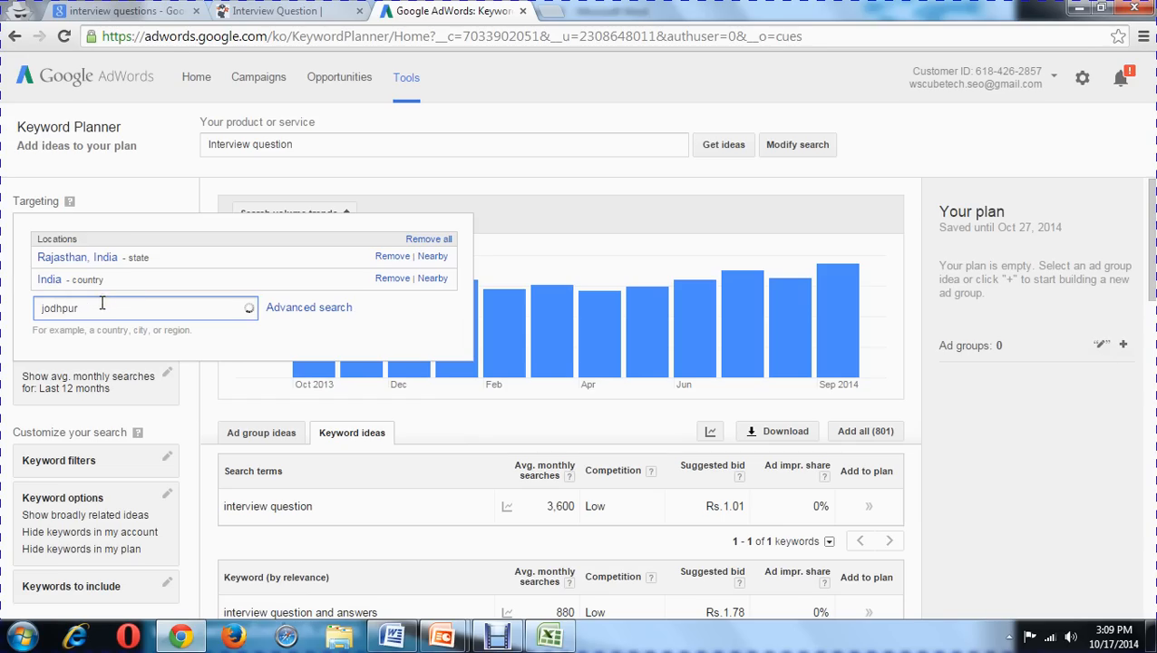
left_click(394, 279)
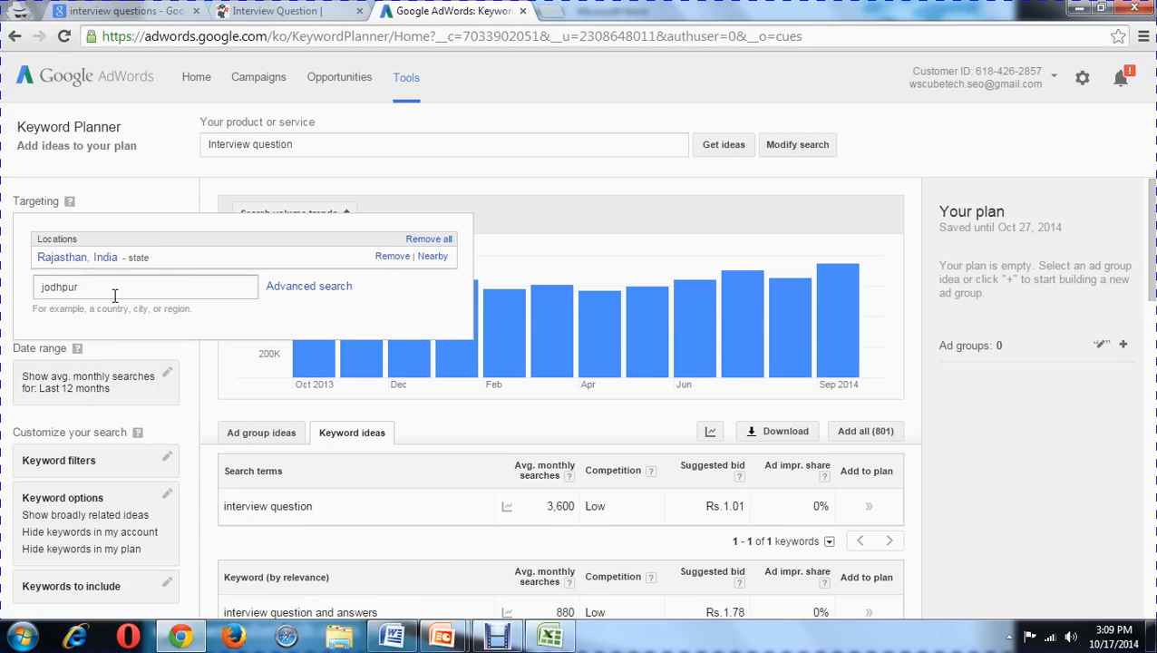
left_click(397, 256)
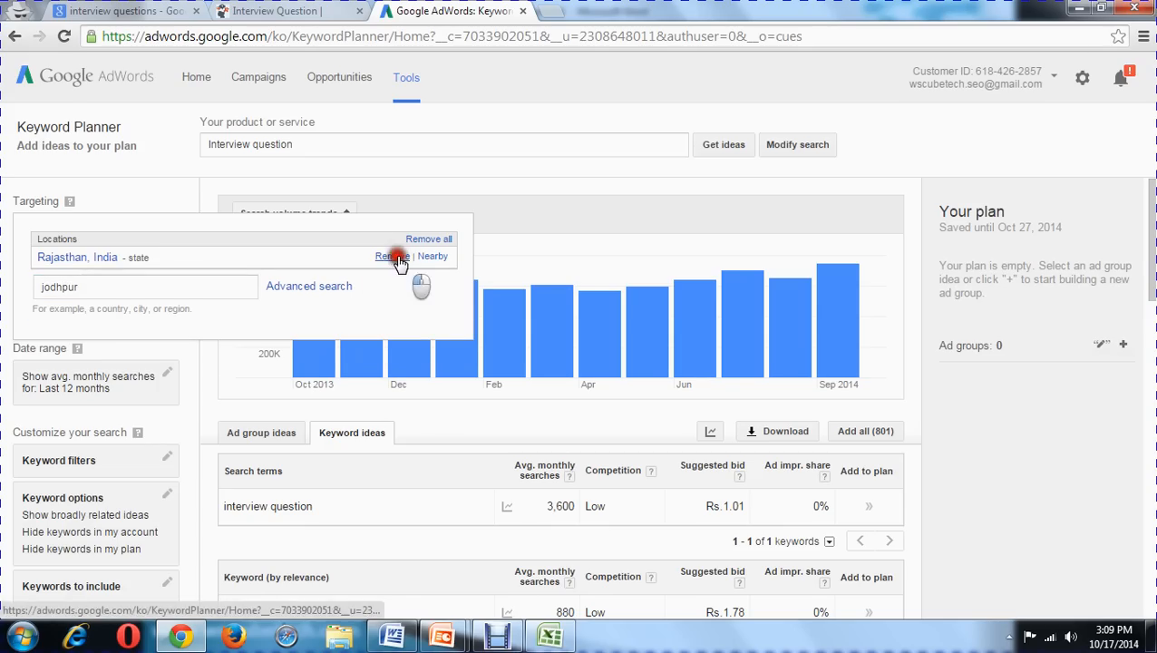
left_click(51, 283)
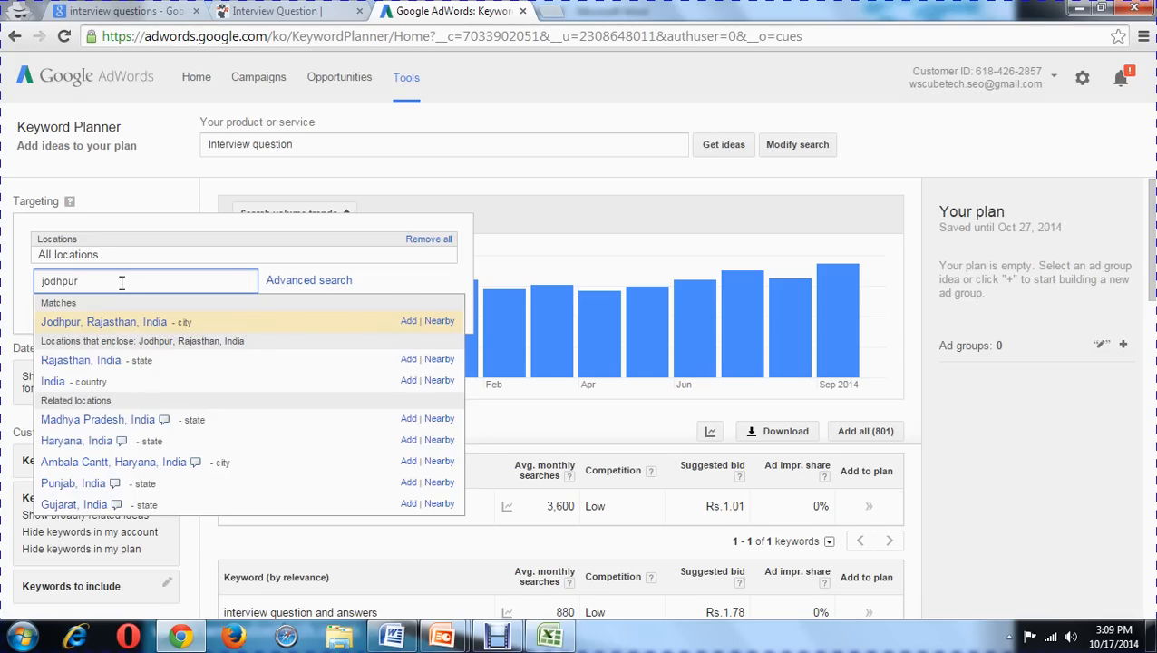
left_click(95, 324)
left_click(26, 343)
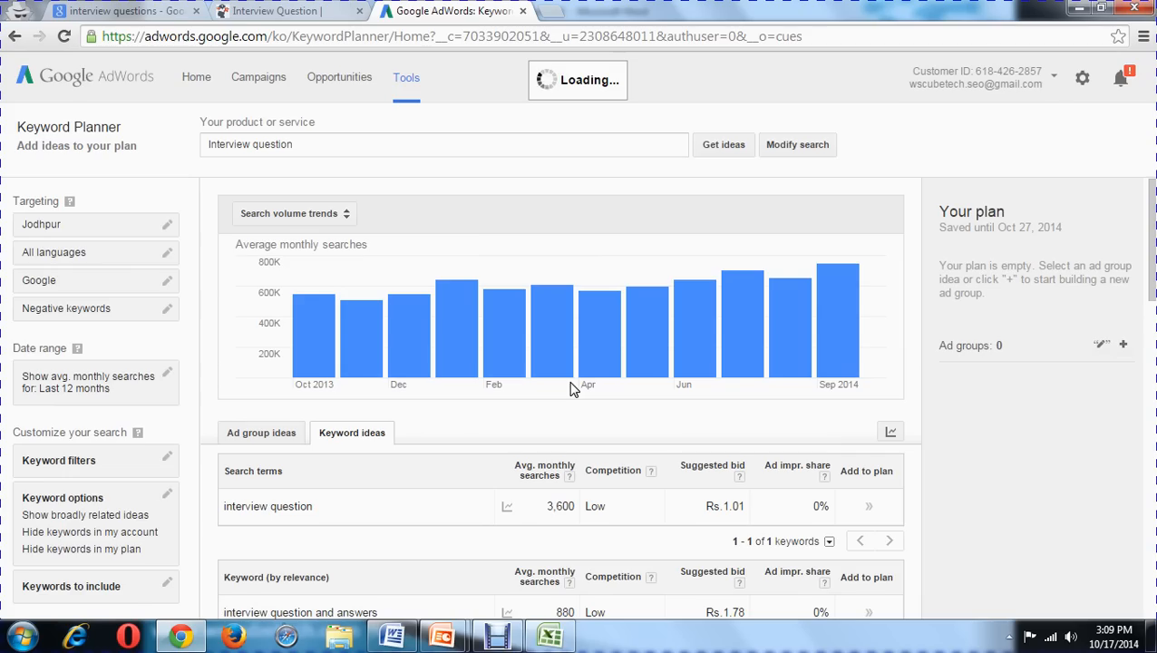
left_click(562, 389)
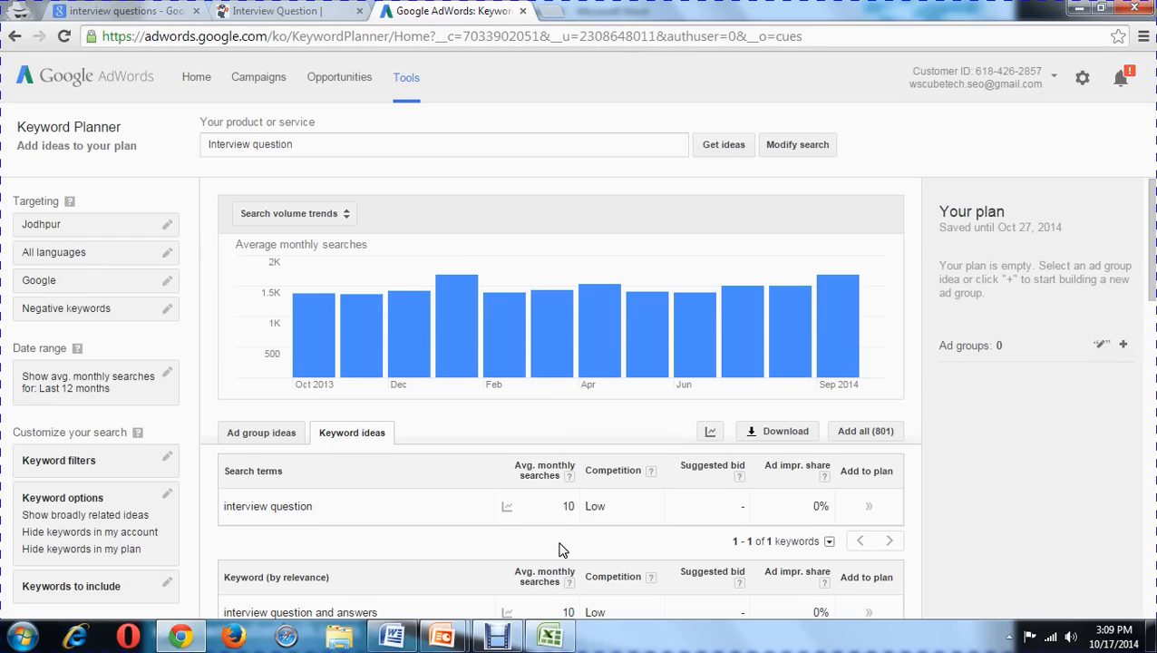
- Remove Jodhpur so that all locations are targeted again, and glance at the interviewquestion.in site while the results reload
left_click(36, 225)
left_click(384, 260)
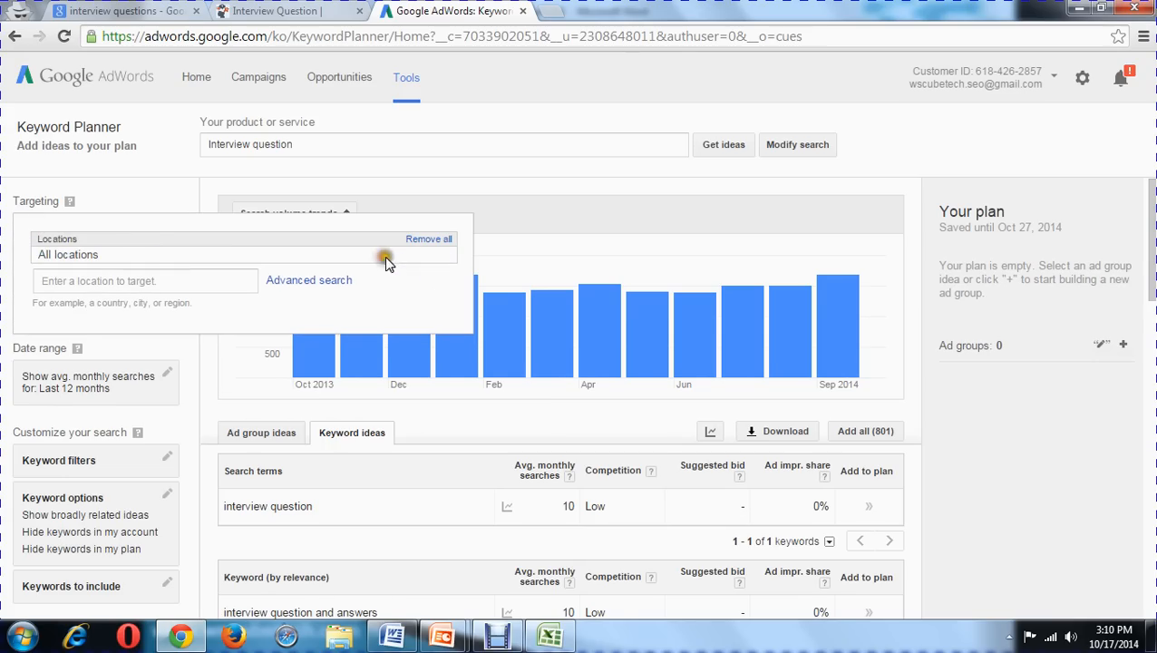
left_click(4, 243)
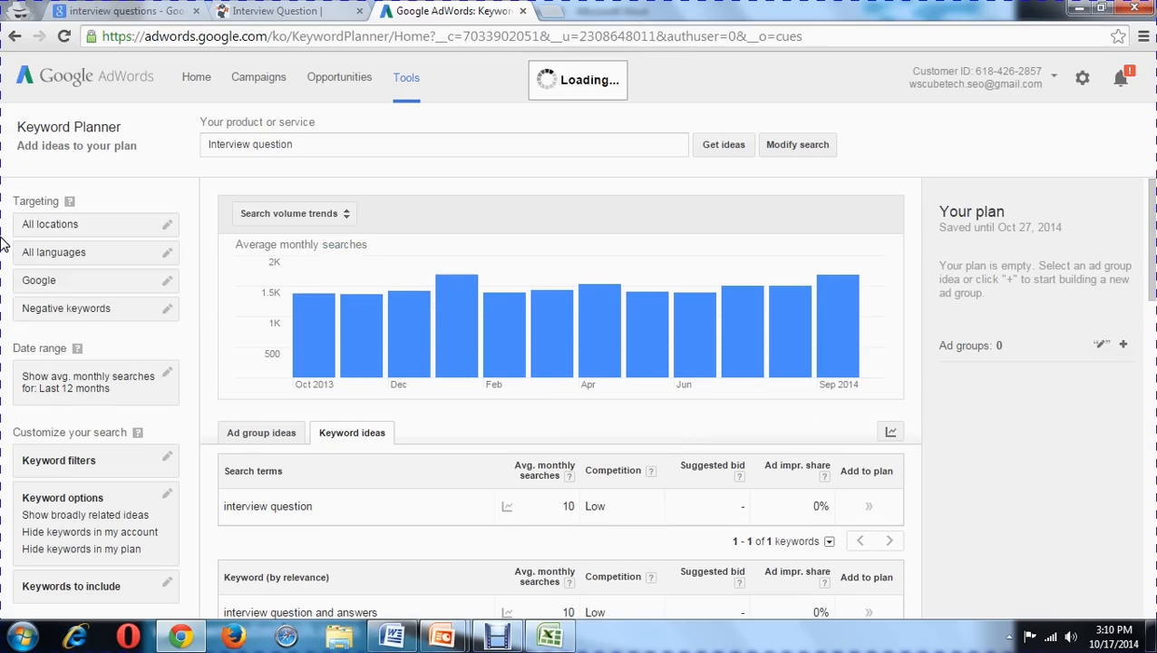
left_click(272, 11)
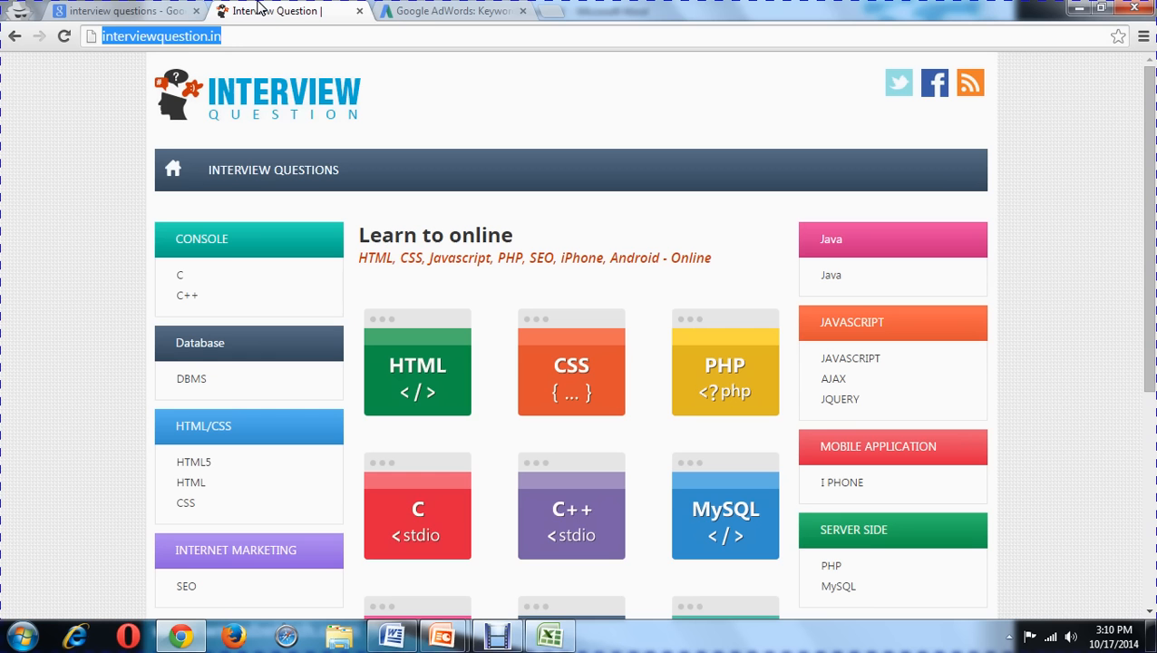
left_click(428, 13)
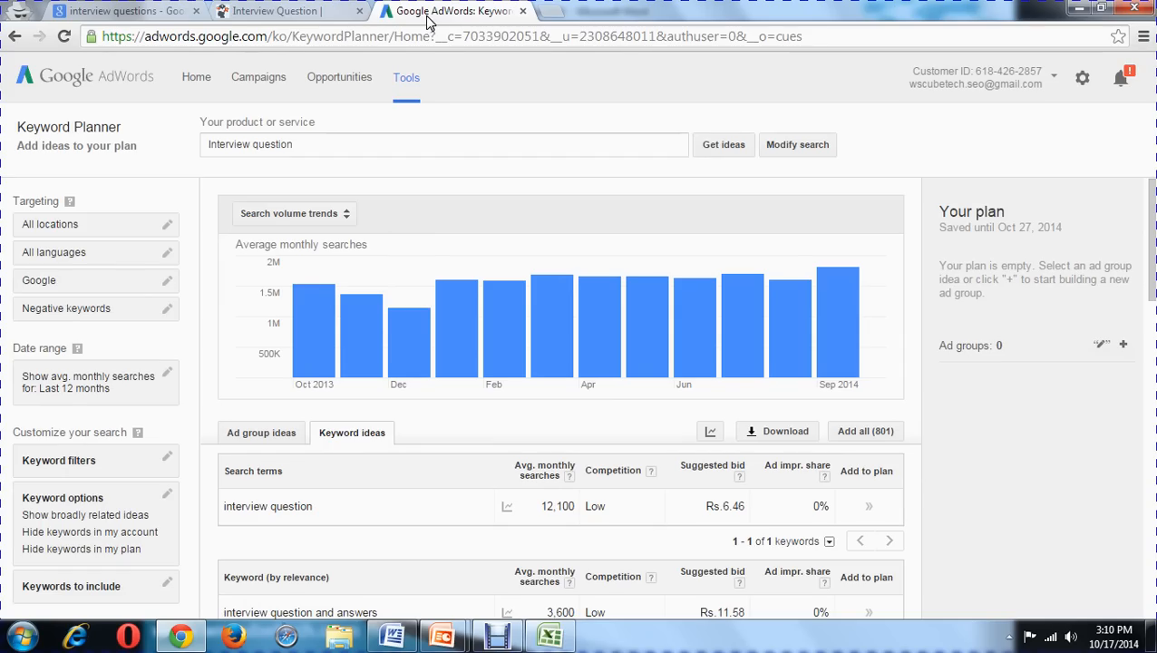
- Copy "Interview question" from Keyword Planner's product or service field into cell A2 of the Excel keyword sheet
left_click_drag(310, 143, 209, 143)
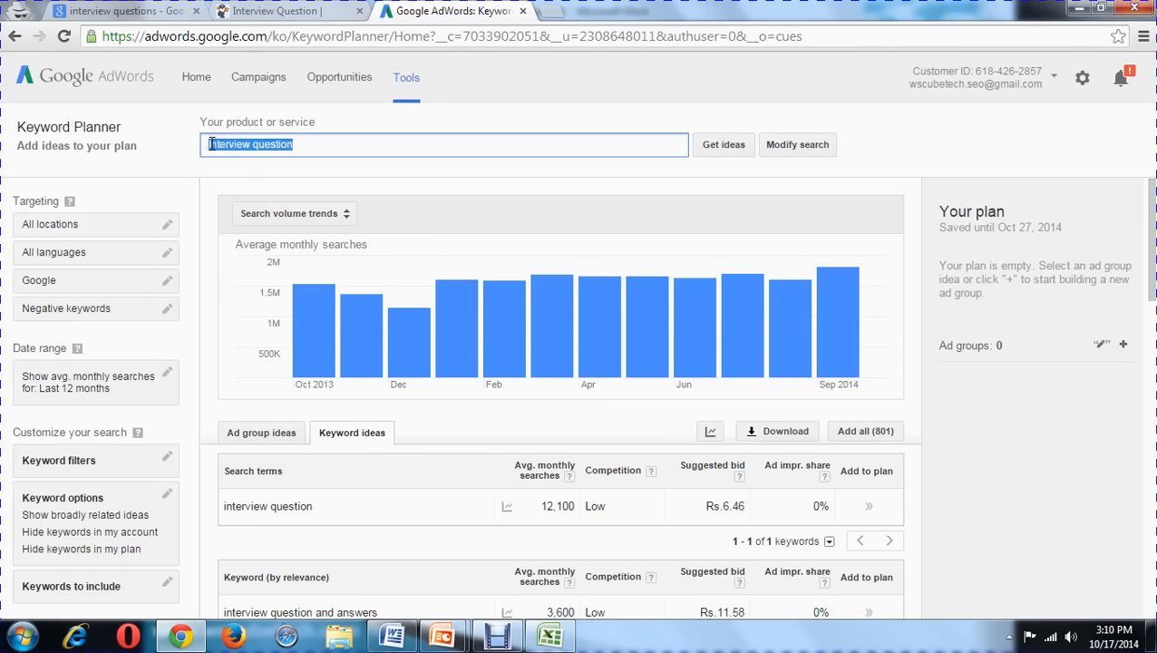
left_click(550, 635)
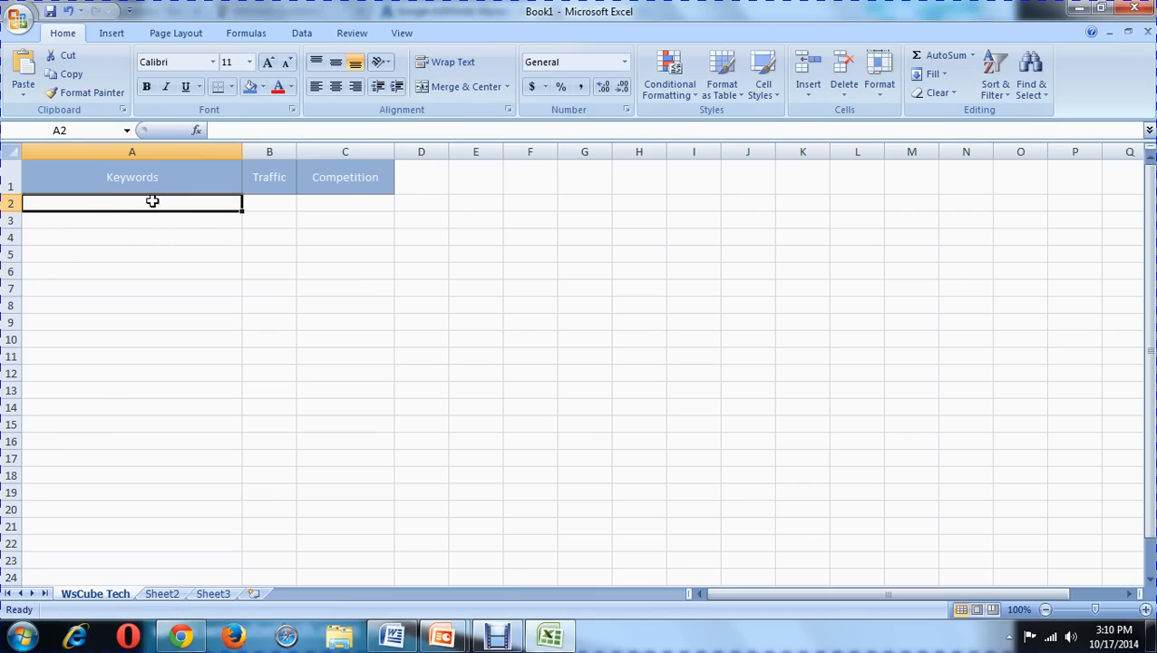
type("Interview question")
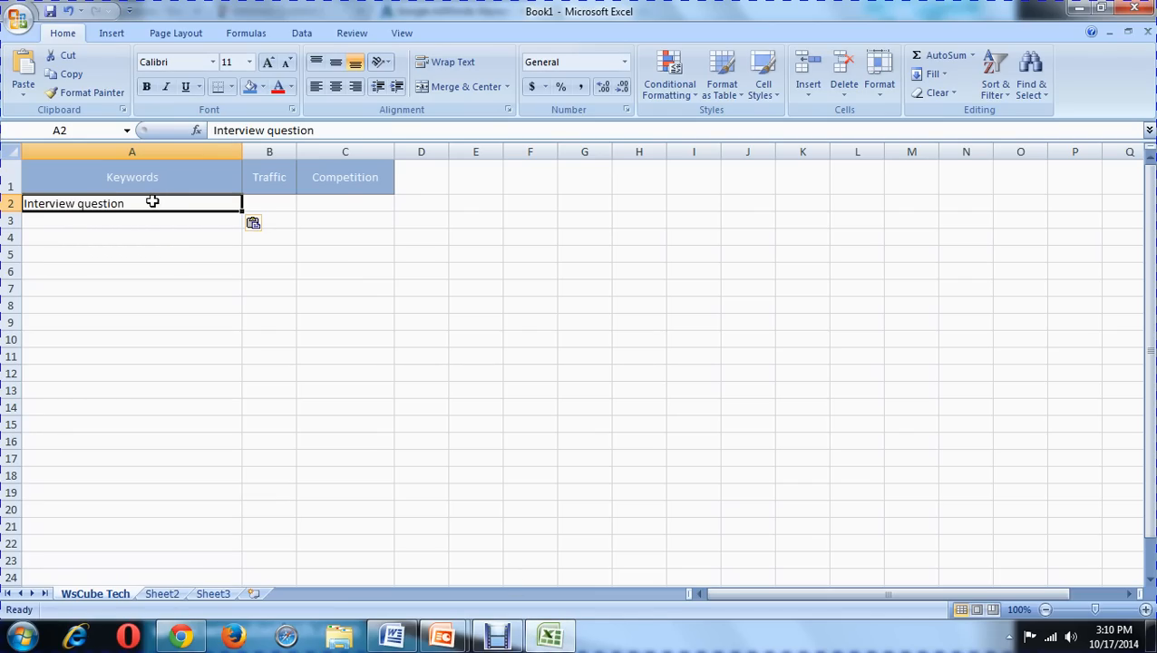
- Record the keyword's Keyword Planner figures in Excel: traffic 12,100 in B2 and competition Low in C2
key("alt+Tab")
double_click(555, 506)
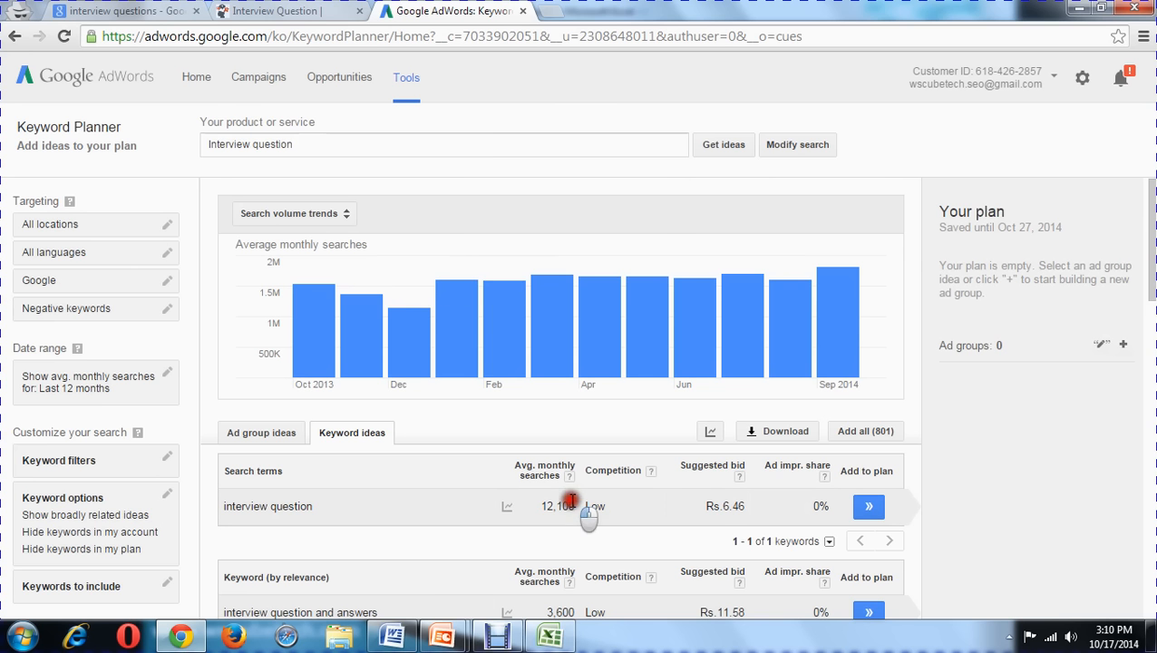
key("alt+Tab")
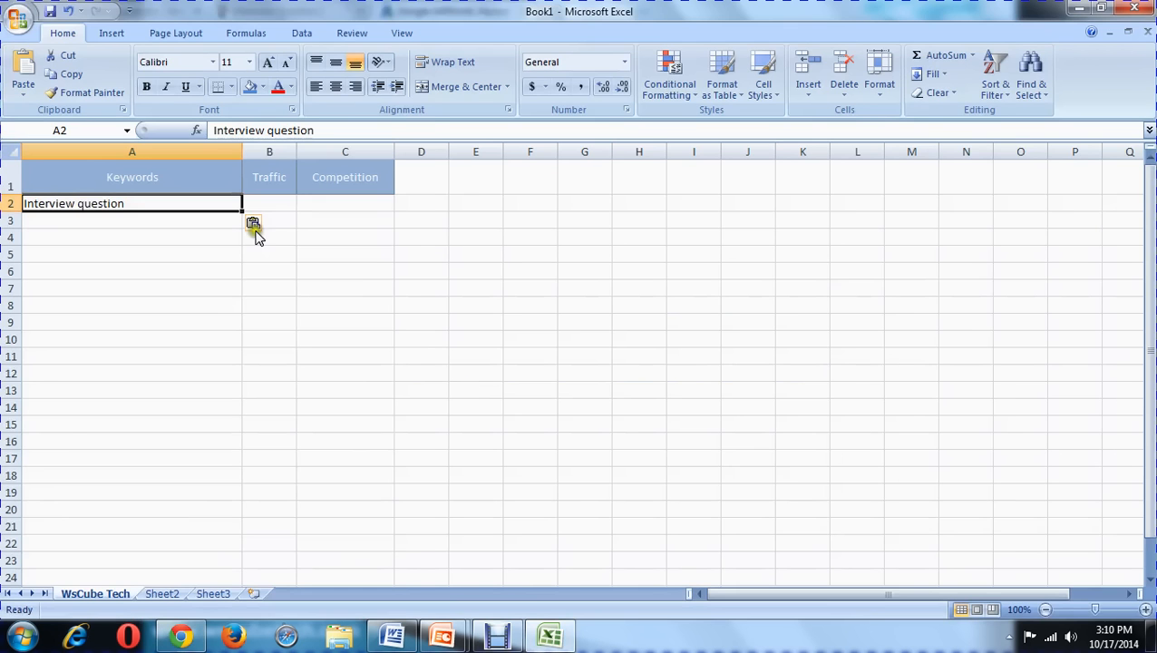
left_click(273, 198)
type("12,100")
key("Tab")
type("Low")
left_click(207, 225)
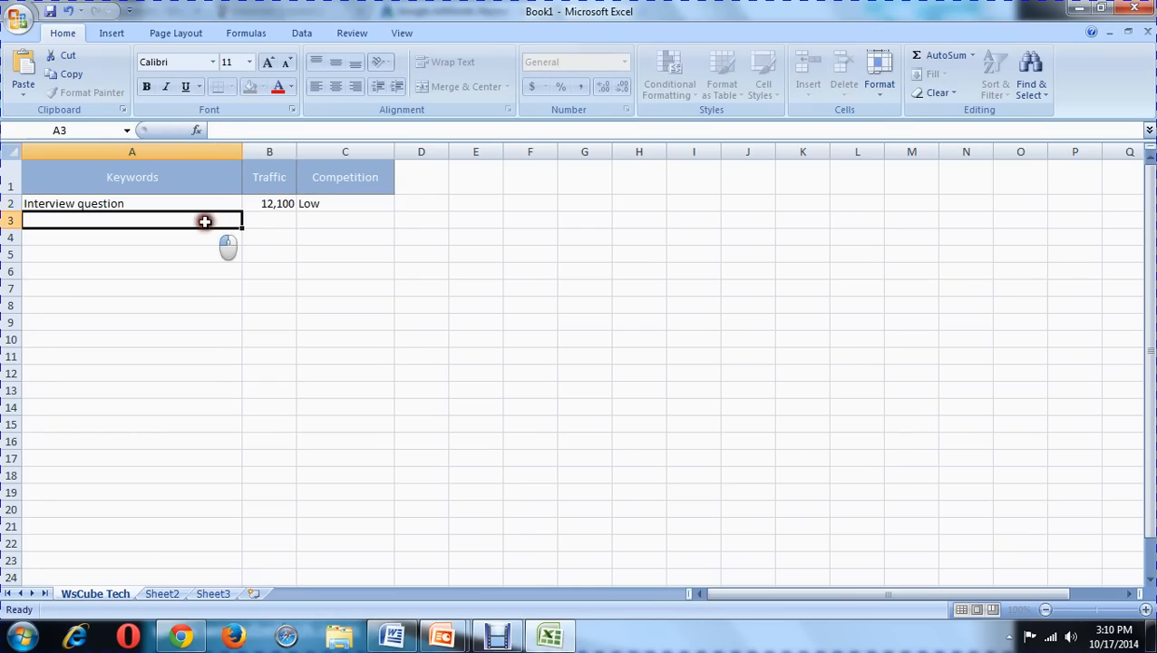
- Copy "Interview question on c language" from the Word keyword list, search it in Keyword Planner, and check its keyword ideas
key("alt+Tab")
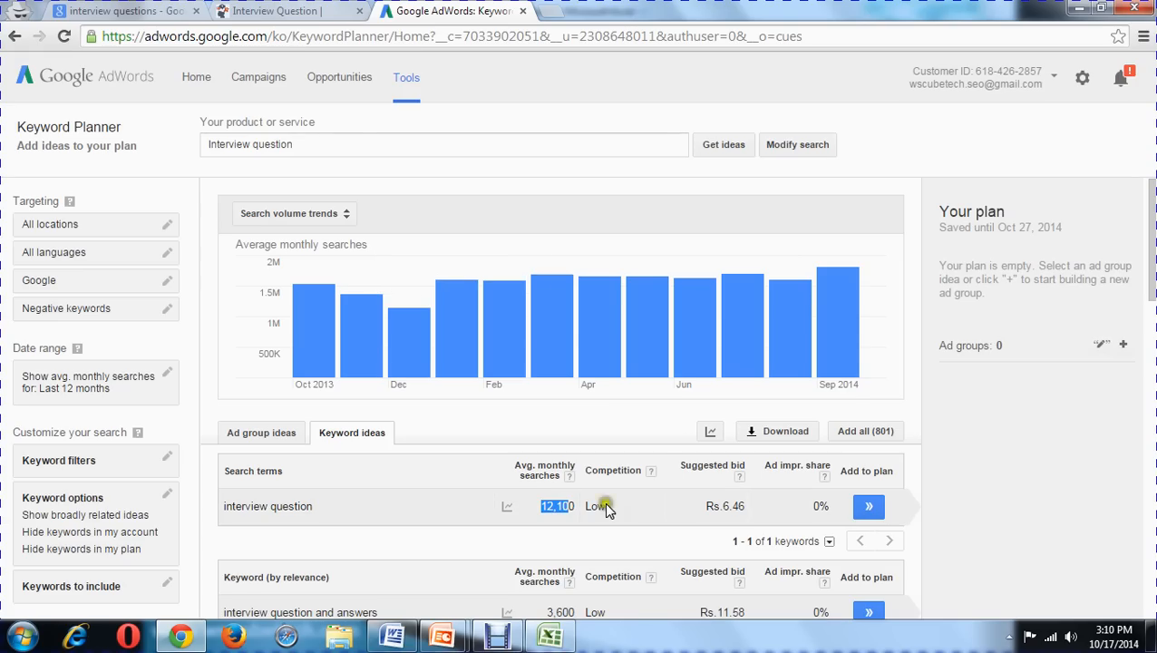
left_click(392, 636)
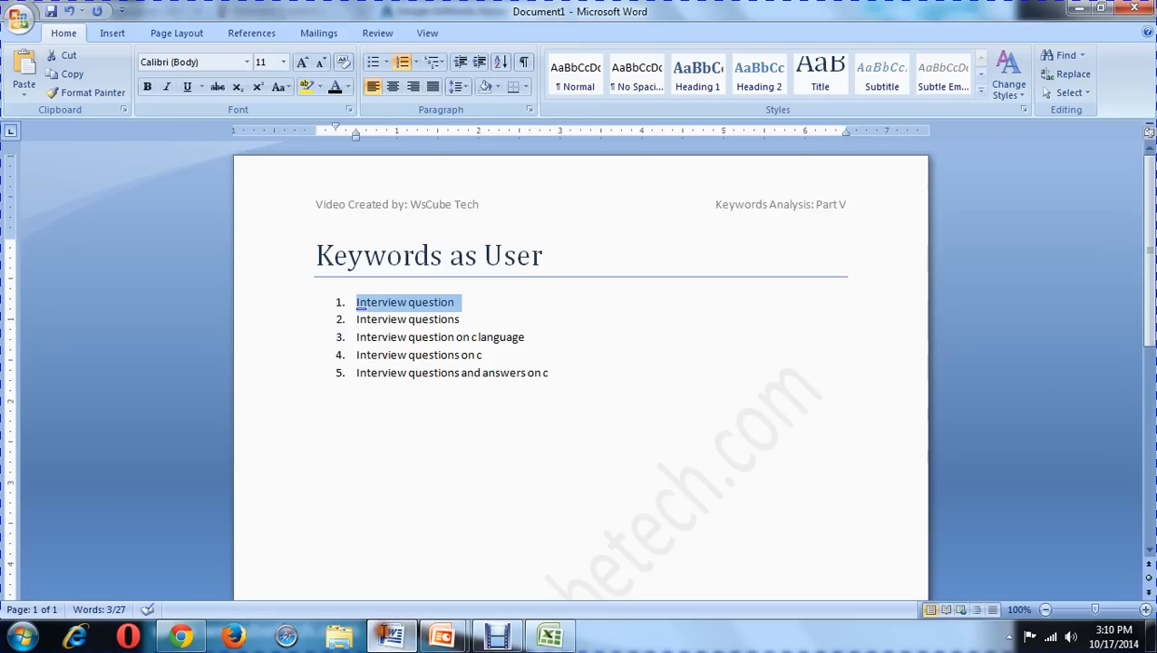
left_click_drag(530, 338, 352, 332)
key("alt+Tab")
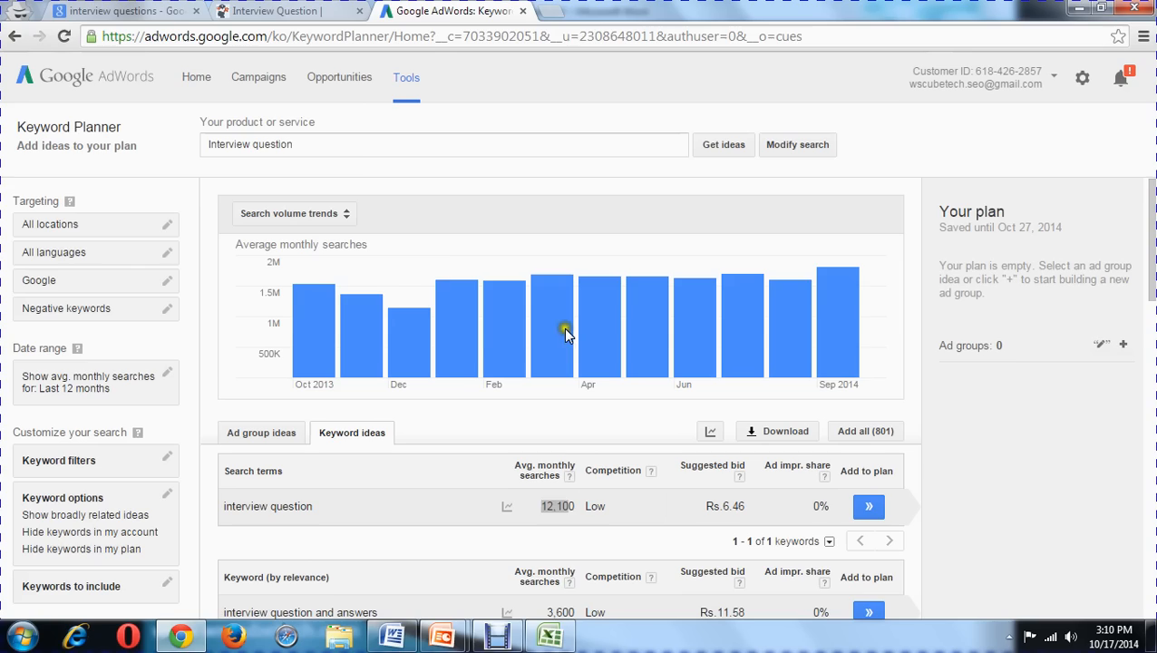
left_click_drag(375, 160, 190, 152)
type("3.\tInterview question on c language")
key("BackSpace")
key("Return")
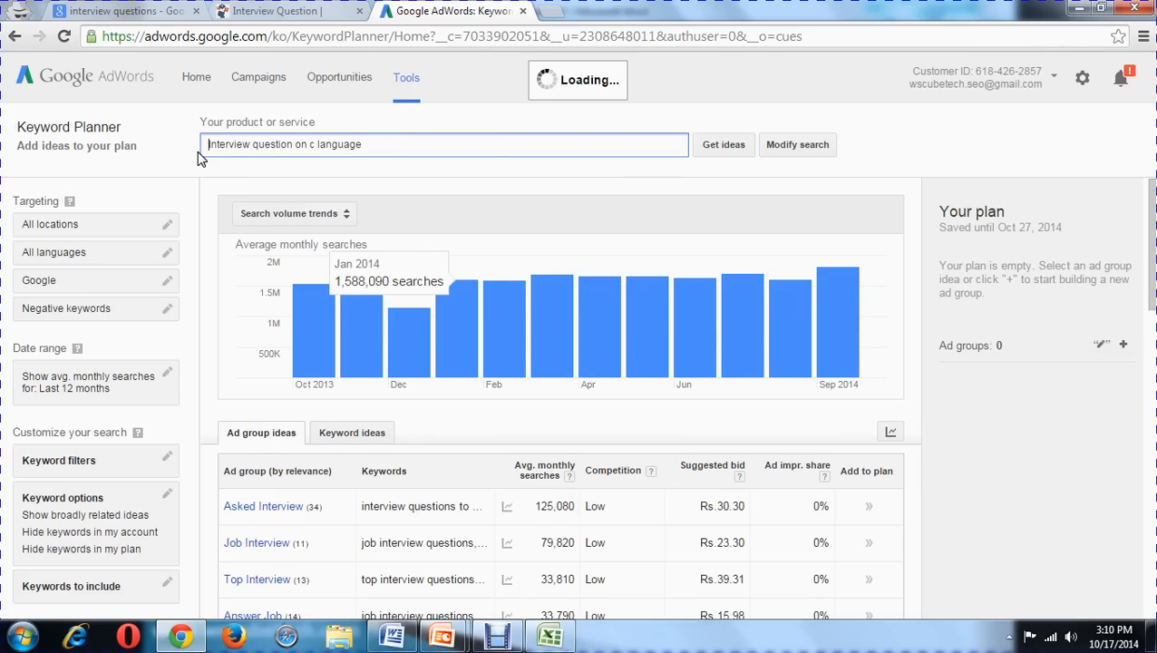
left_click(370, 442)
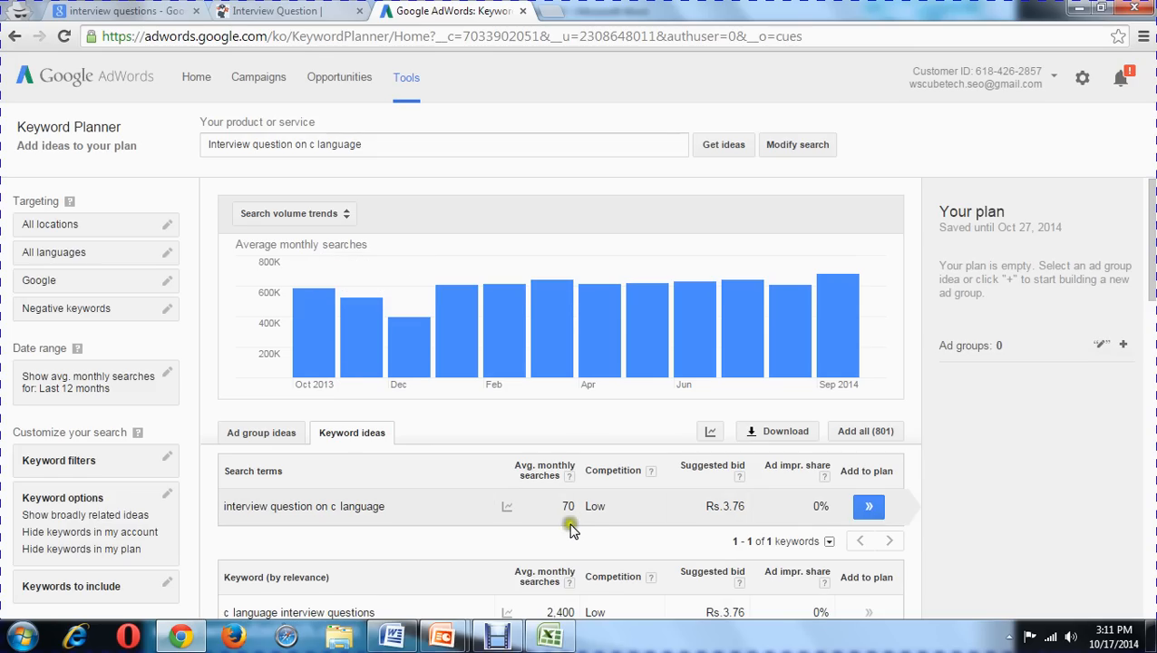
left_click(404, 519)
left_click(437, 531)
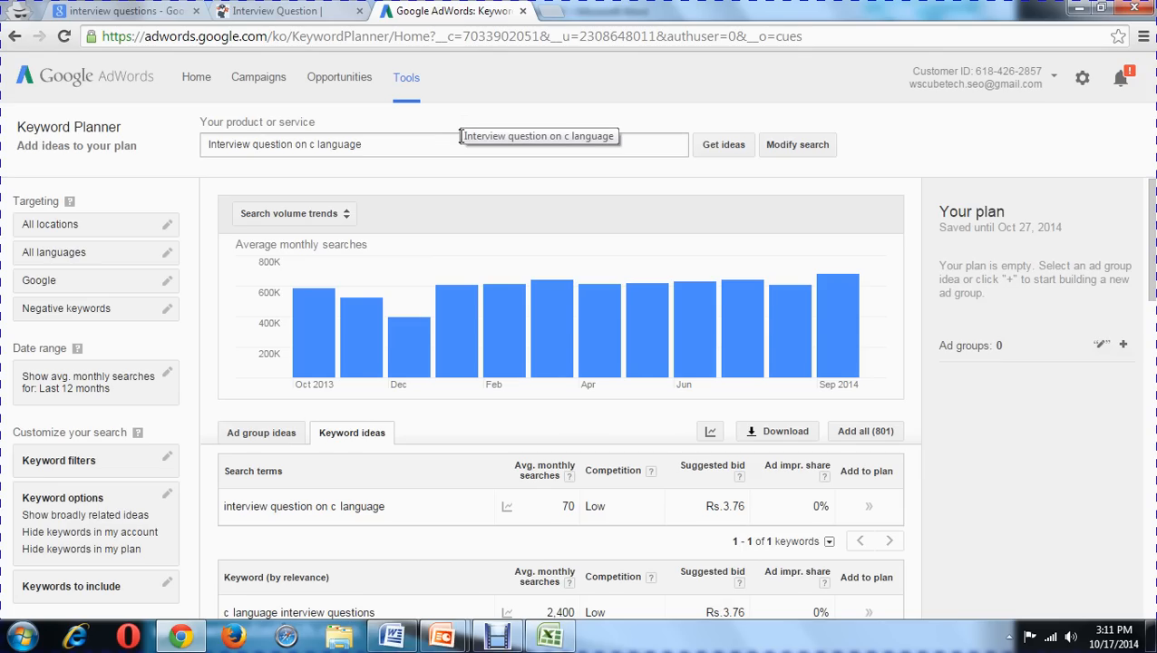
- Shorten the search phrase to "Interview question on c", rerun the search, and show its keyword ideas
double_click(339, 147)
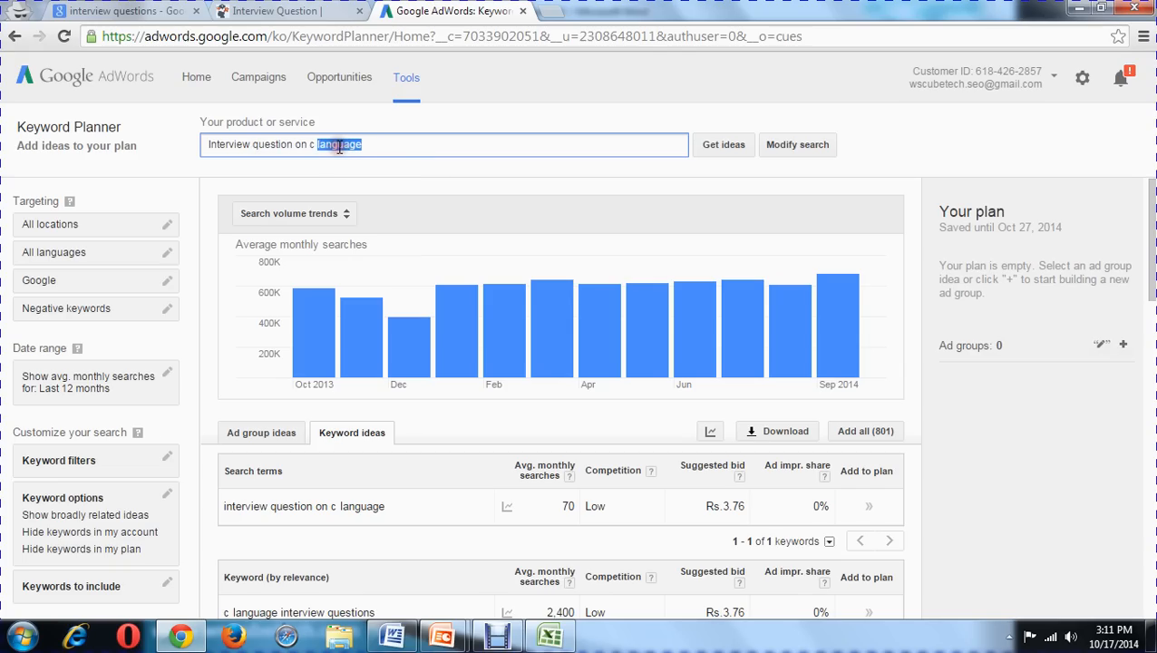
key("BackSpace")
key("Return")
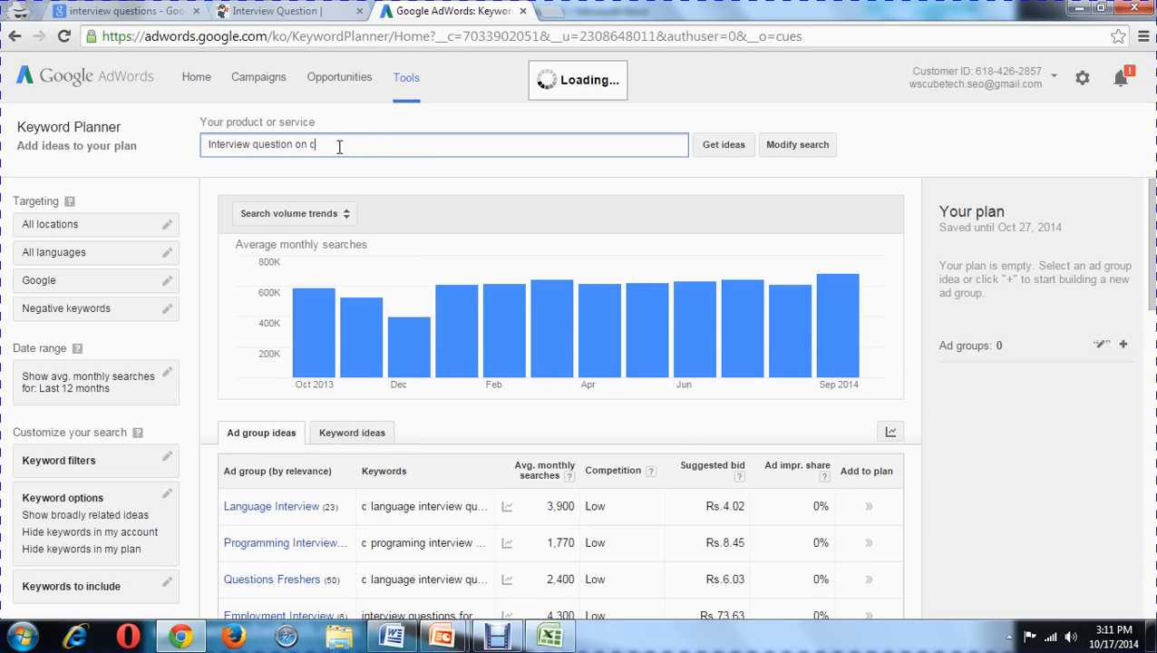
left_click(361, 436)
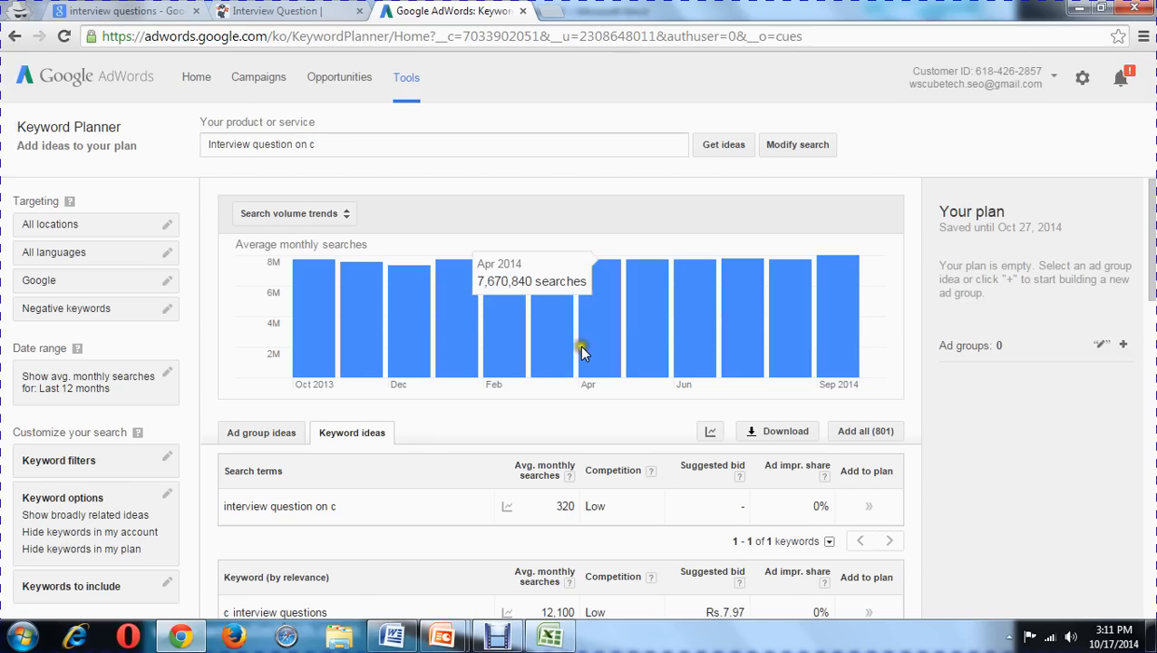
- Copy the suggested keyword "c interview questions" from the ideas list, search for it, and show its keyword ideas
scroll(582, 348, "down", 2)
left_click_drag(328, 442, 216, 433)
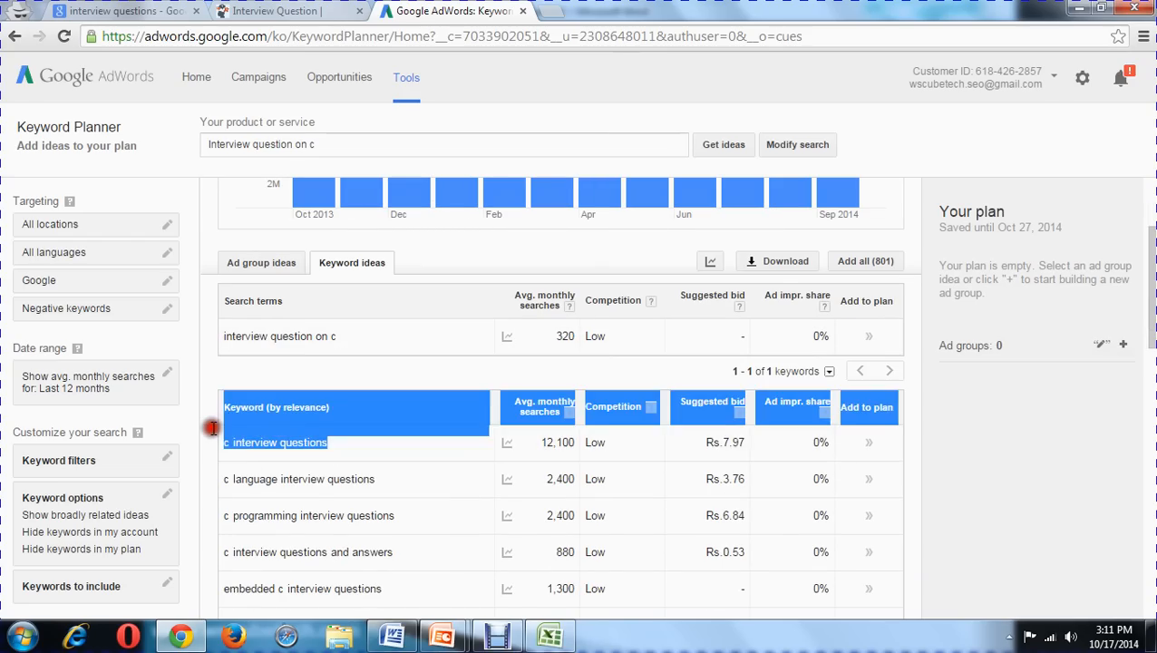
left_click(217, 437)
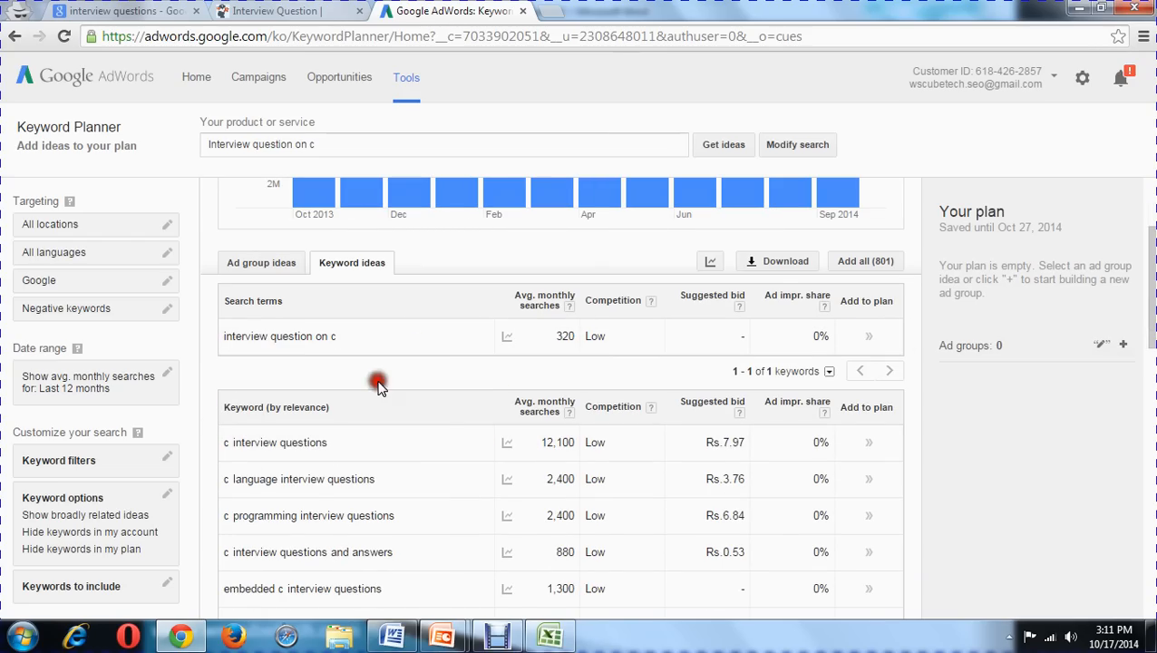
left_click_drag(329, 443, 223, 443)
key("ctrl+c")
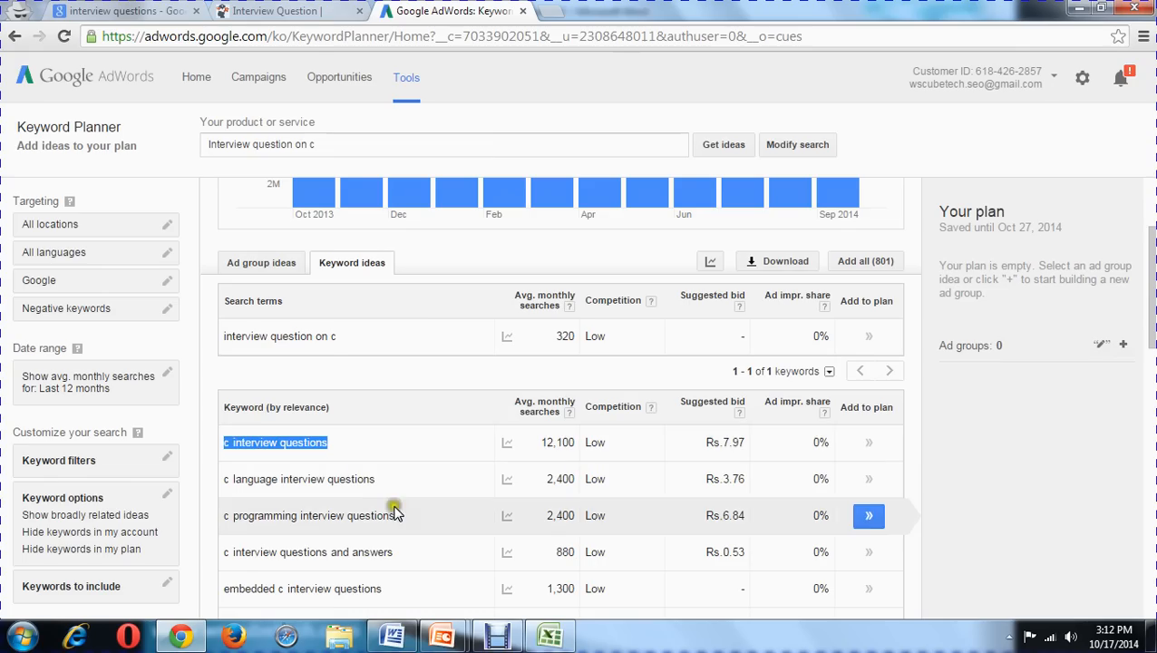
scroll(408, 326, "up", 2)
left_click_drag(362, 144, 196, 144)
key("ctrl+v")
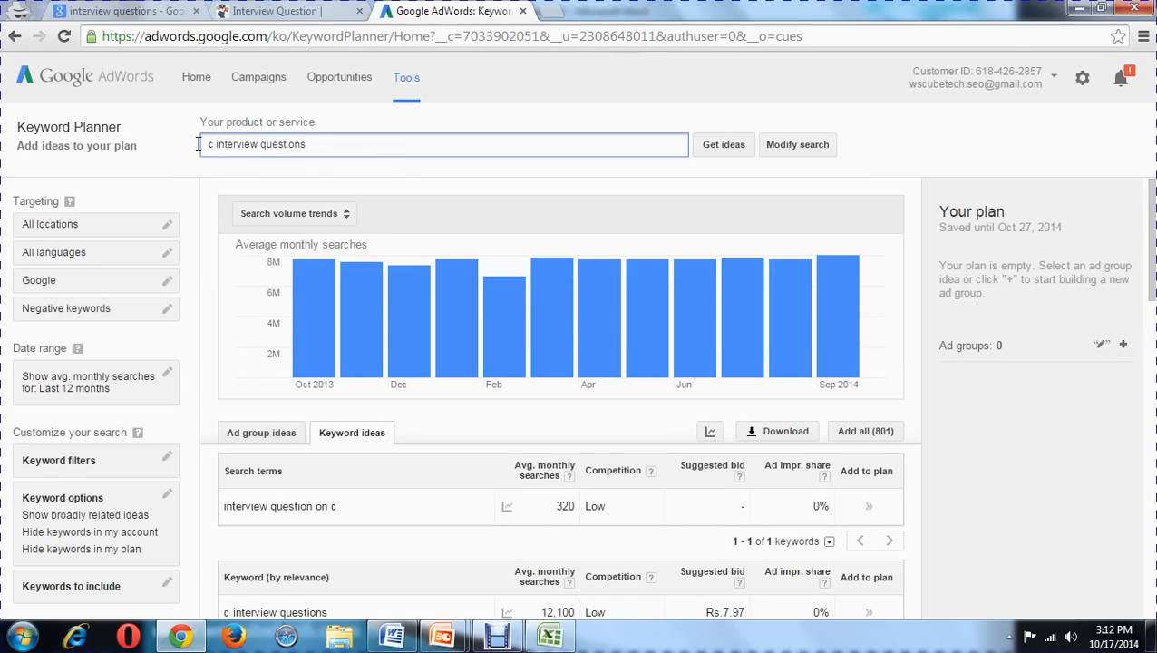
key("Return")
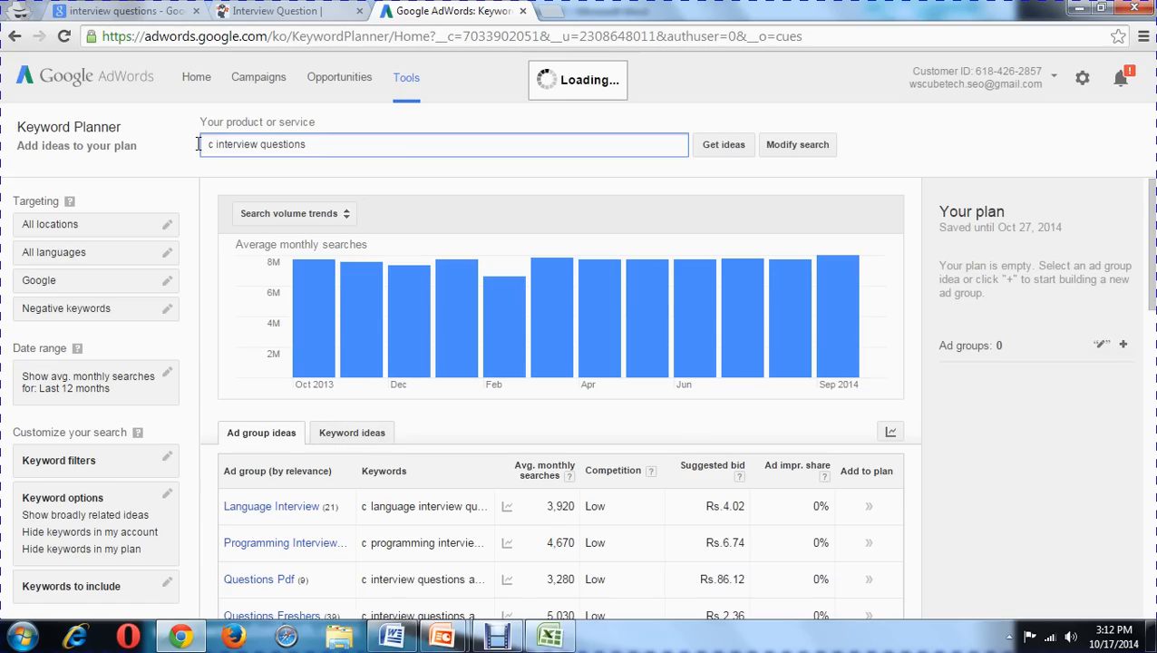
left_click(358, 436)
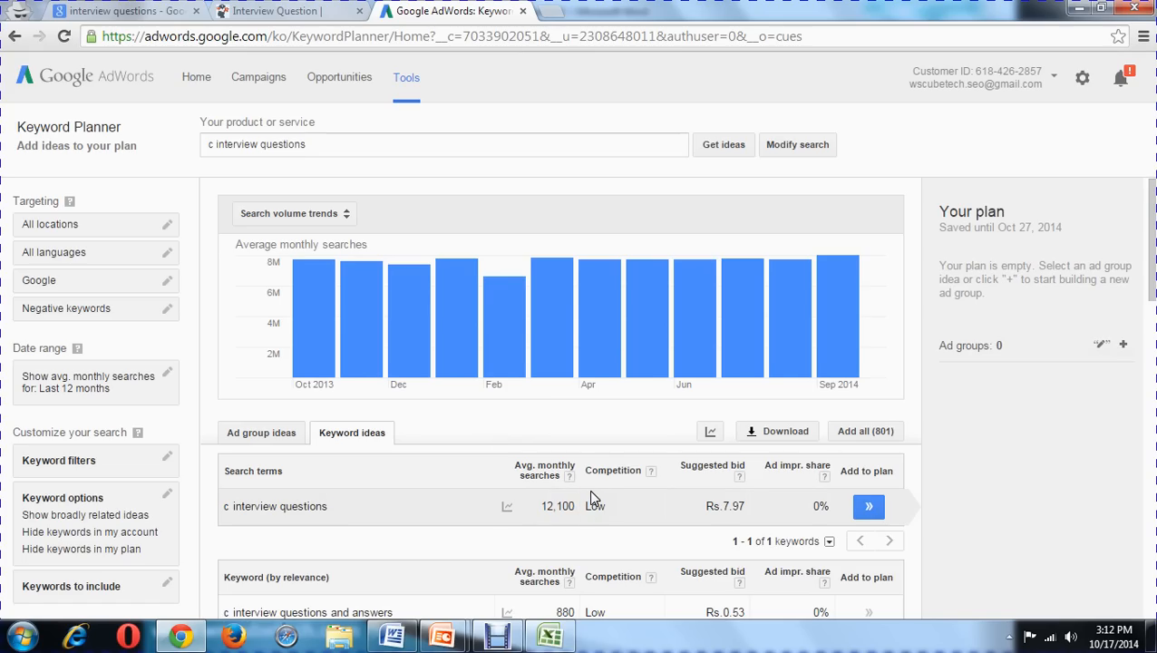
- Copy "c interview questions" from Keyword Planner's product or service field into cell A3 of the Excel keyword sheet
left_click_drag(282, 145, 203, 144)
key("ctrl+c")
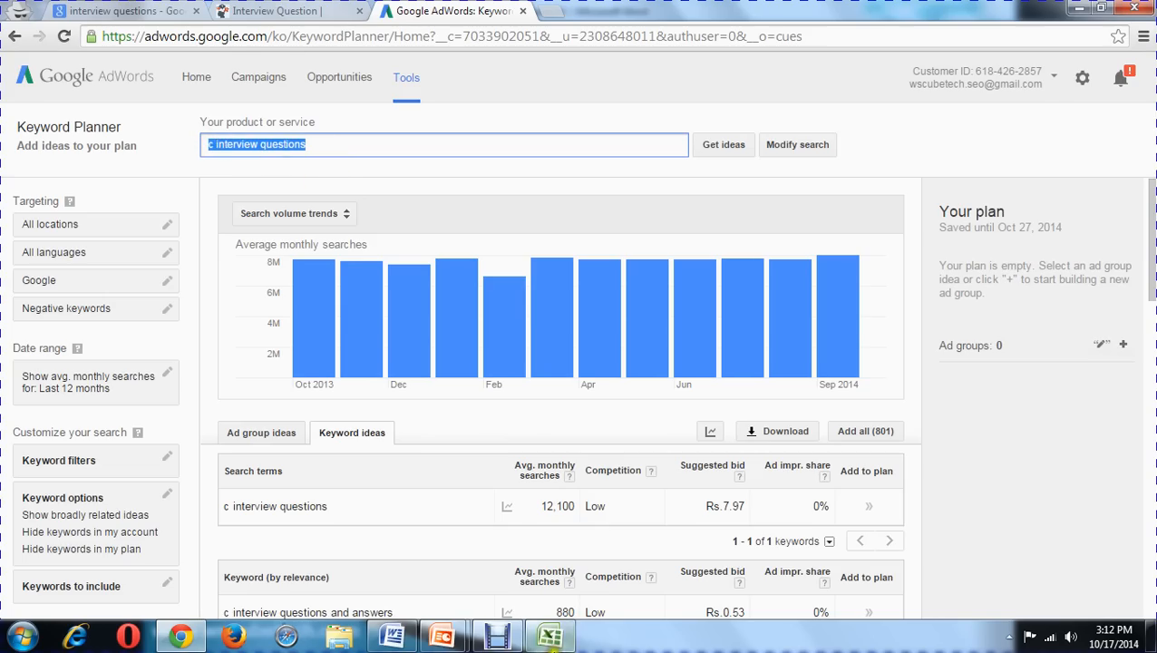
left_click(549, 640)
key("ctrl+v")
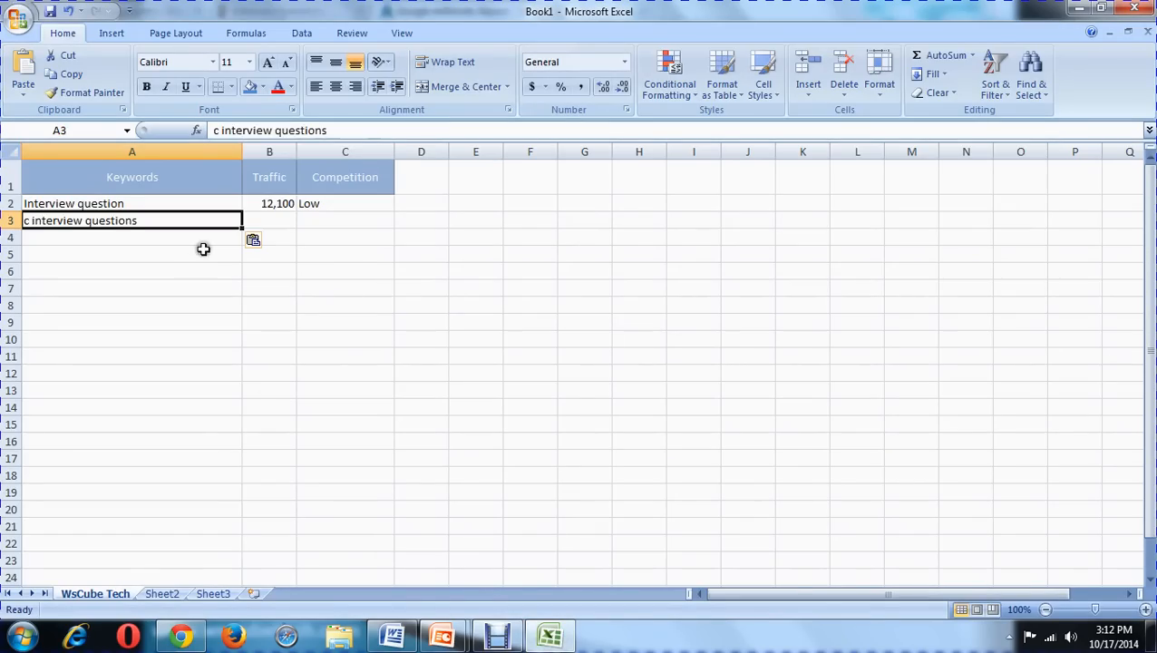
- Record the figures for "c interview questions": traffic 12,100 in B3 and competition Low in C3
left_click(276, 218)
type("12,100")
key("Tab")
type("L")
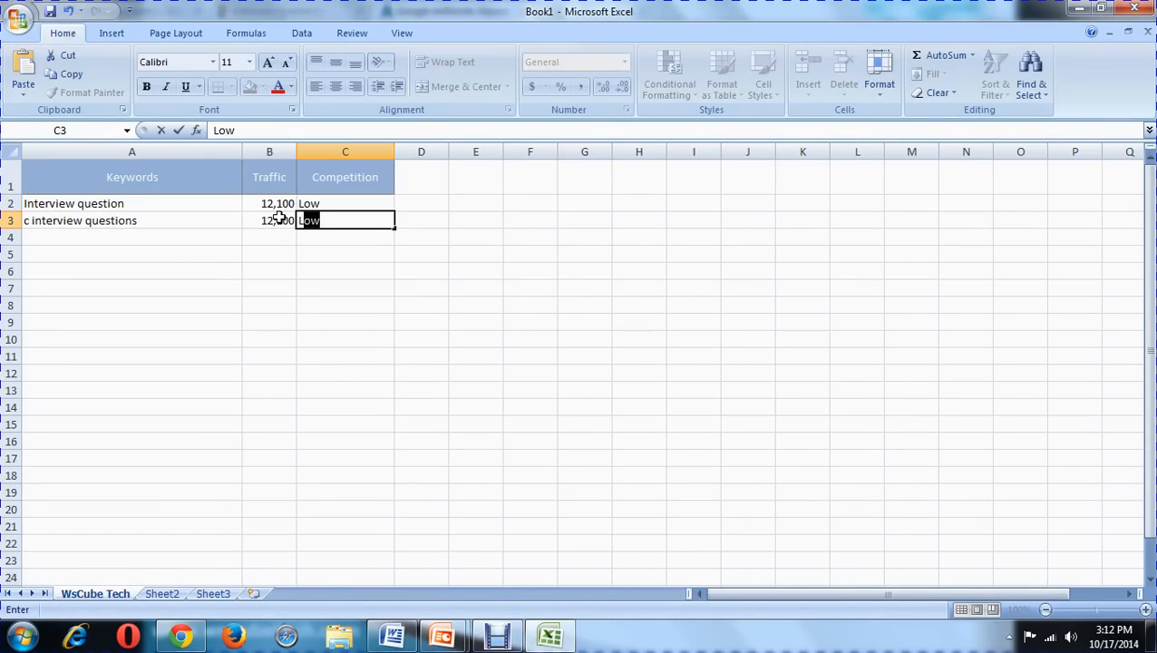
key("Return")
- Check the monthly search trend in Keyword Planner, and copy the idea "objective c interview questions" into Excel cell A4
key("alt+Tab")
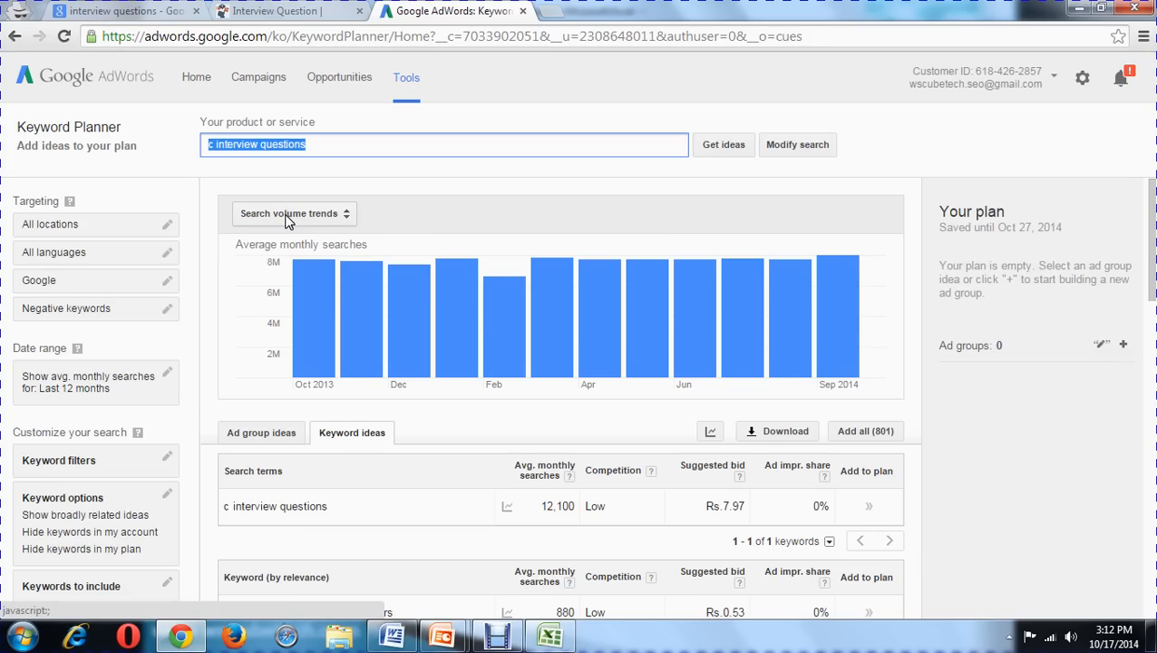
left_click(371, 172)
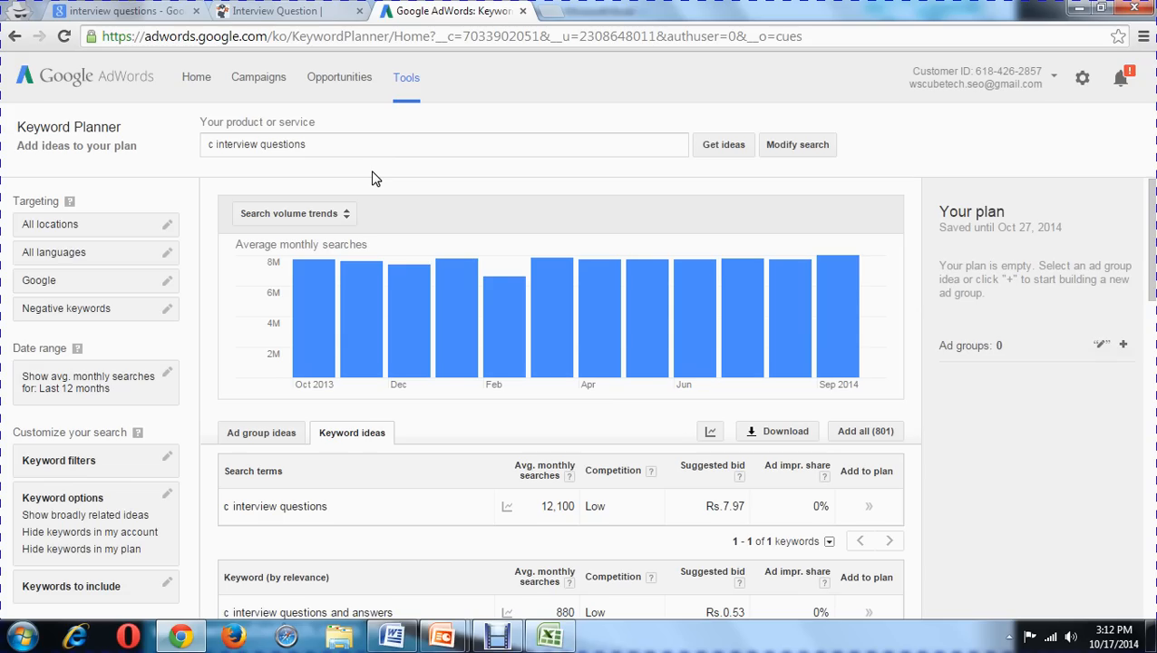
left_click(551, 506)
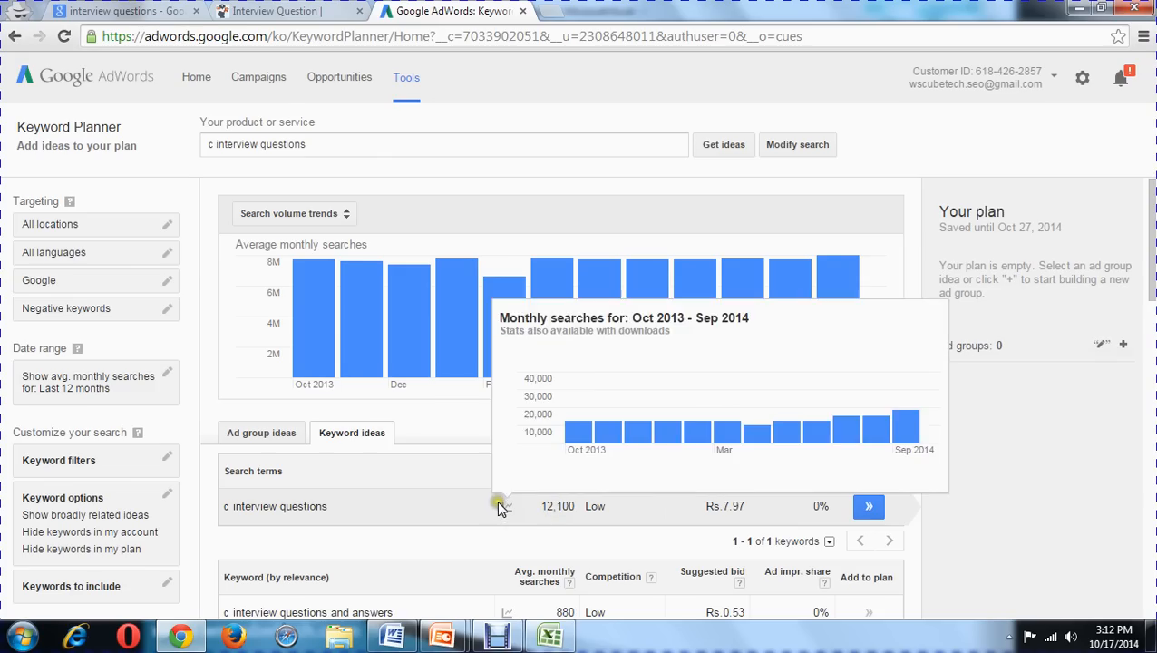
scroll(480, 498, "down", 2)
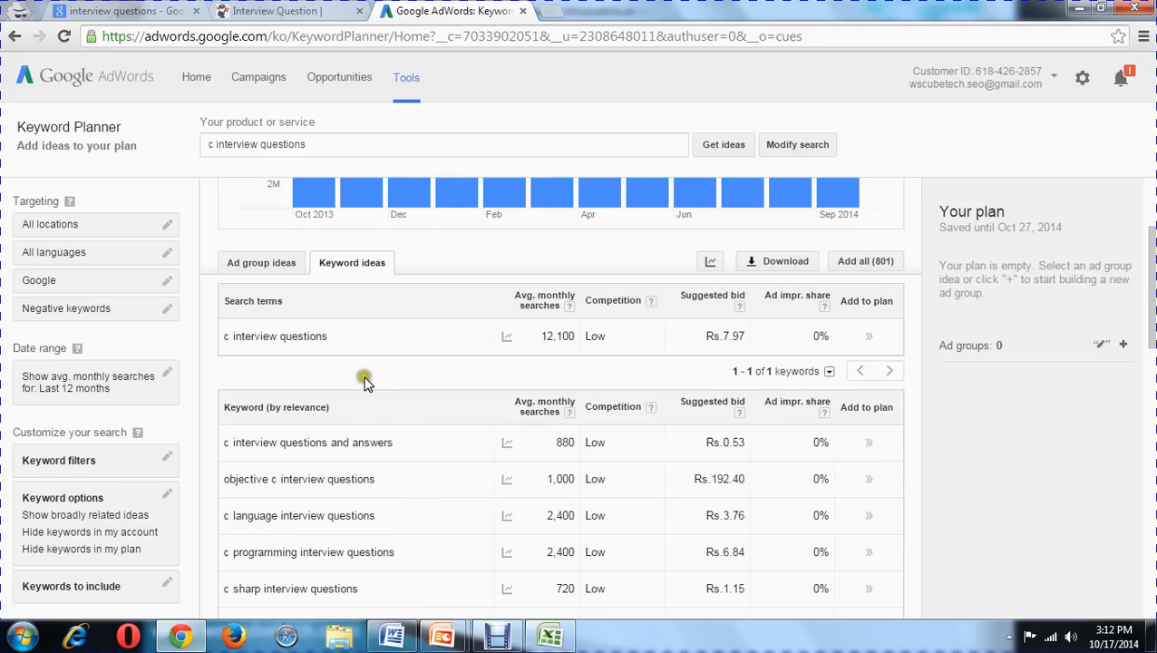
scroll(381, 494, "down", 2)
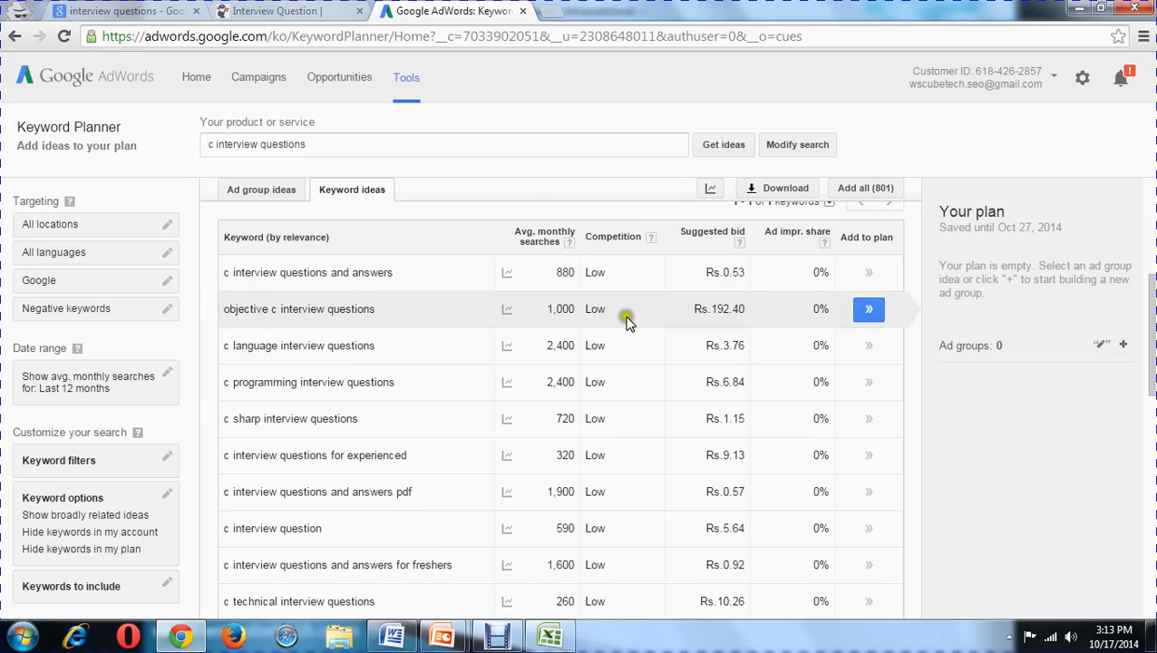
left_click_drag(385, 309, 220, 309)
key("ctrl+c")
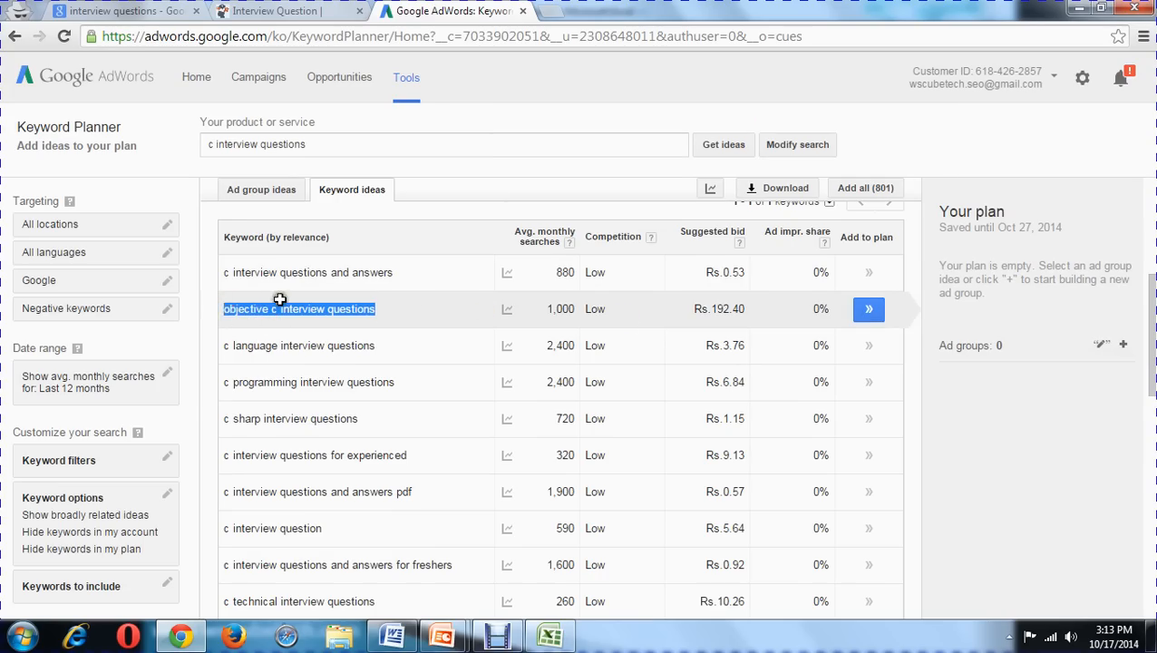
key("alt+Tab")
left_click(189, 239)
key("ctrl+v")
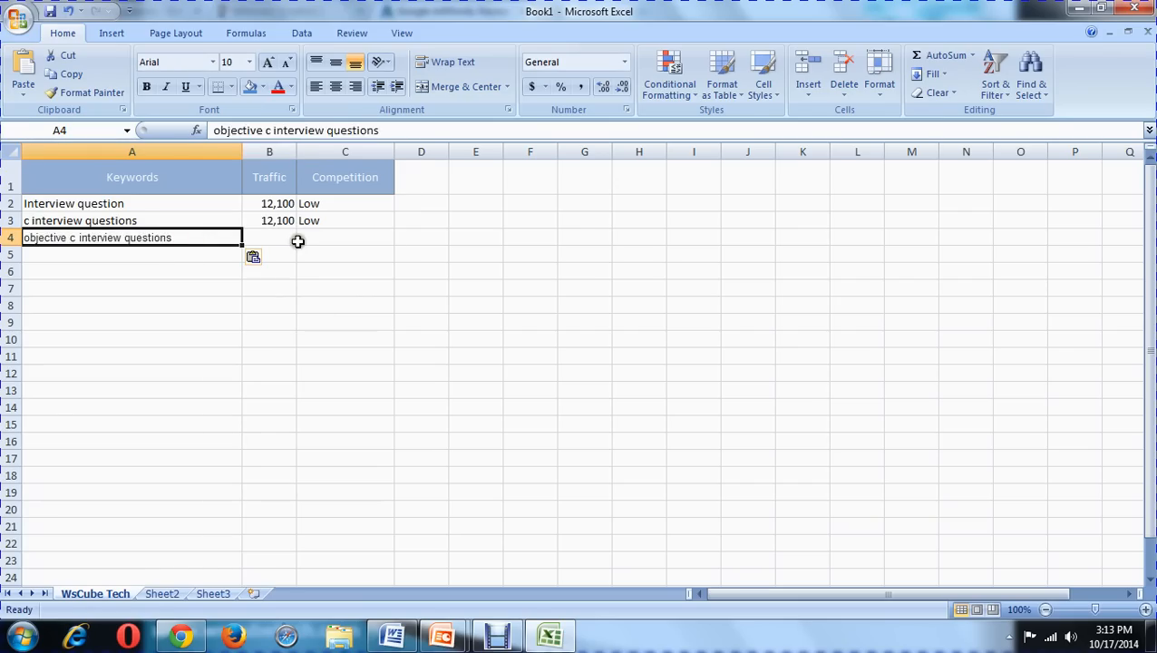
- Record the figures for "objective c interview questions" from Keyword Planner: traffic 1,000 in B4 and competition Low in C4
left_click(300, 238)
left_click(281, 238)
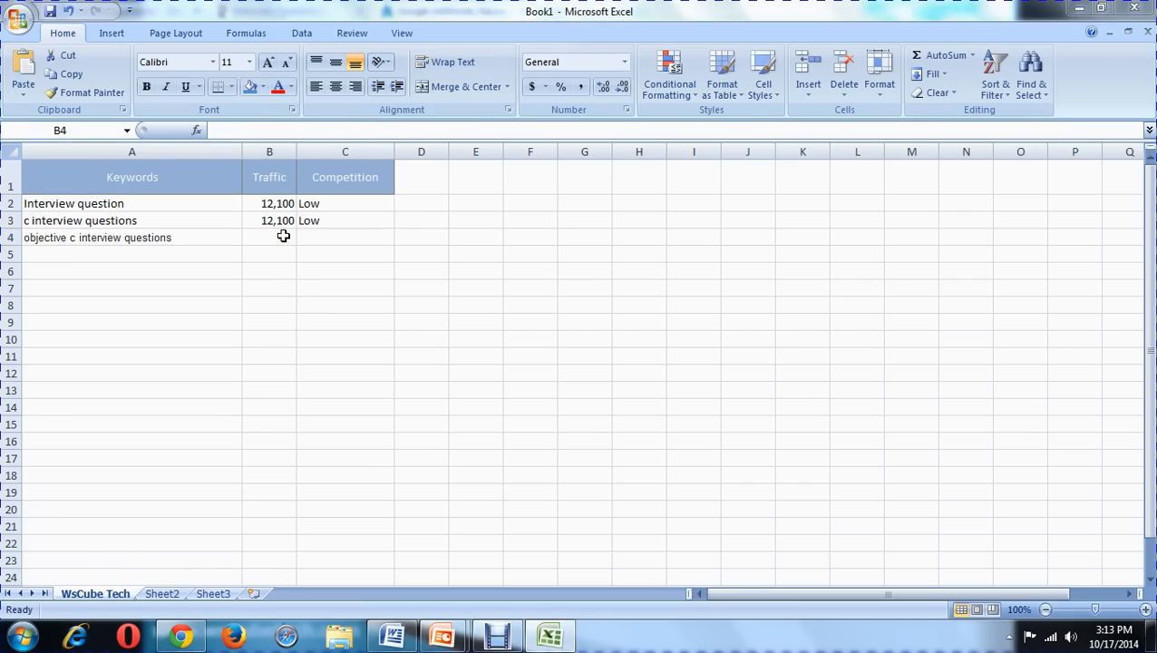
key("alt+Tab")
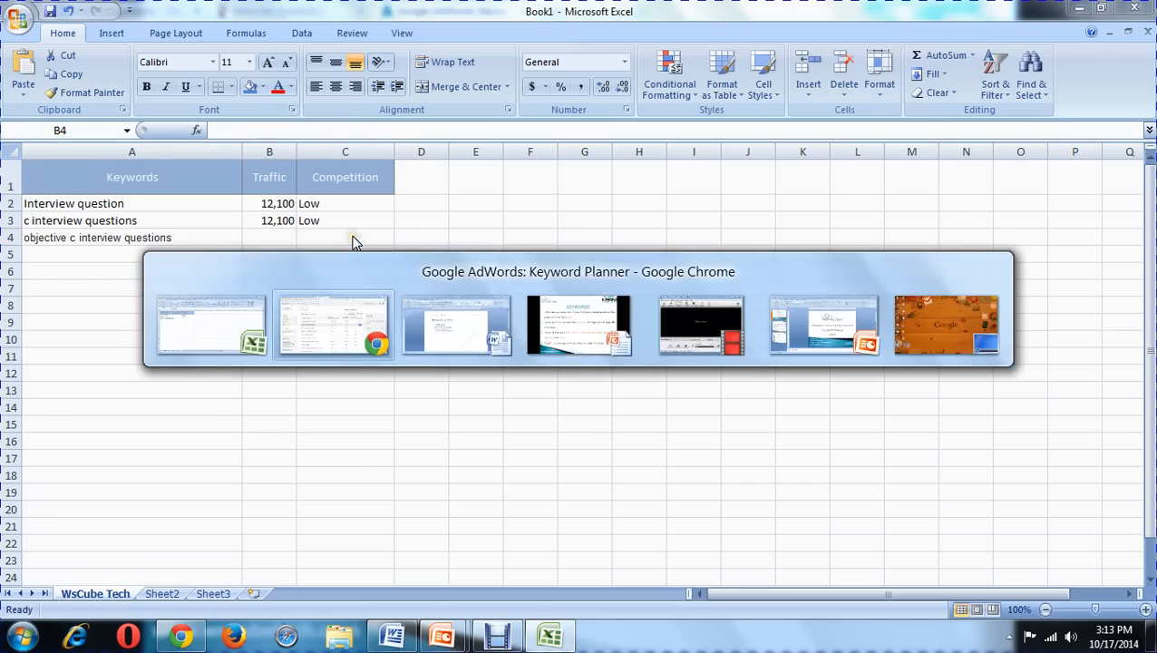
key("alt+Tab")
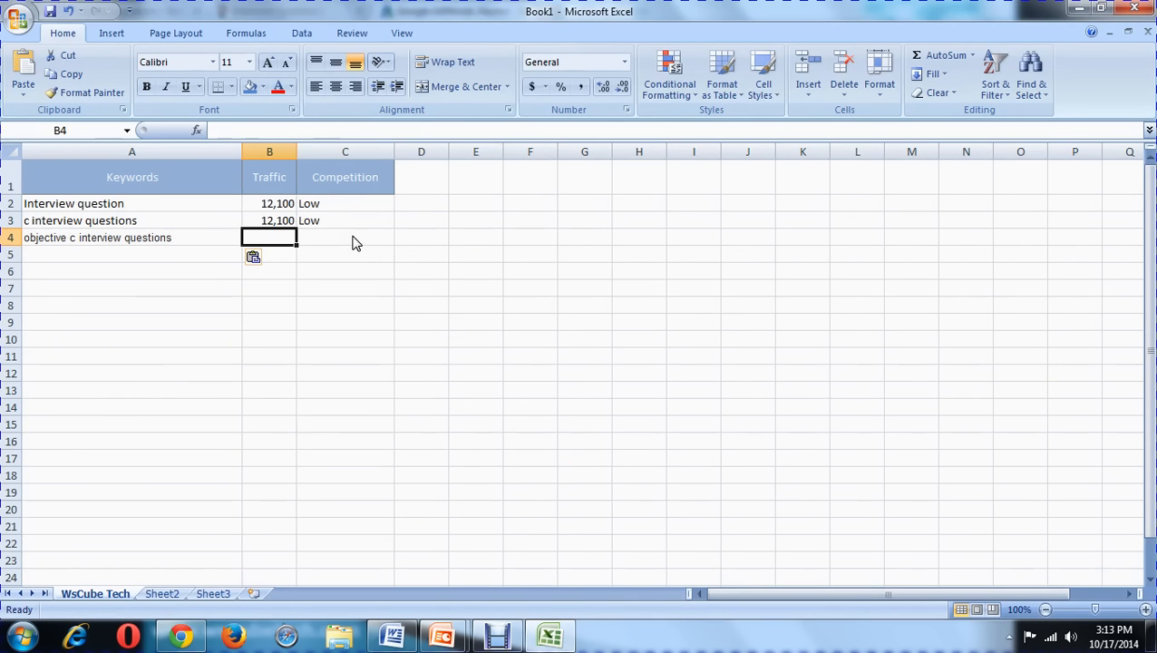
type("1,000")
key("Tab")
key("alt+Tab")
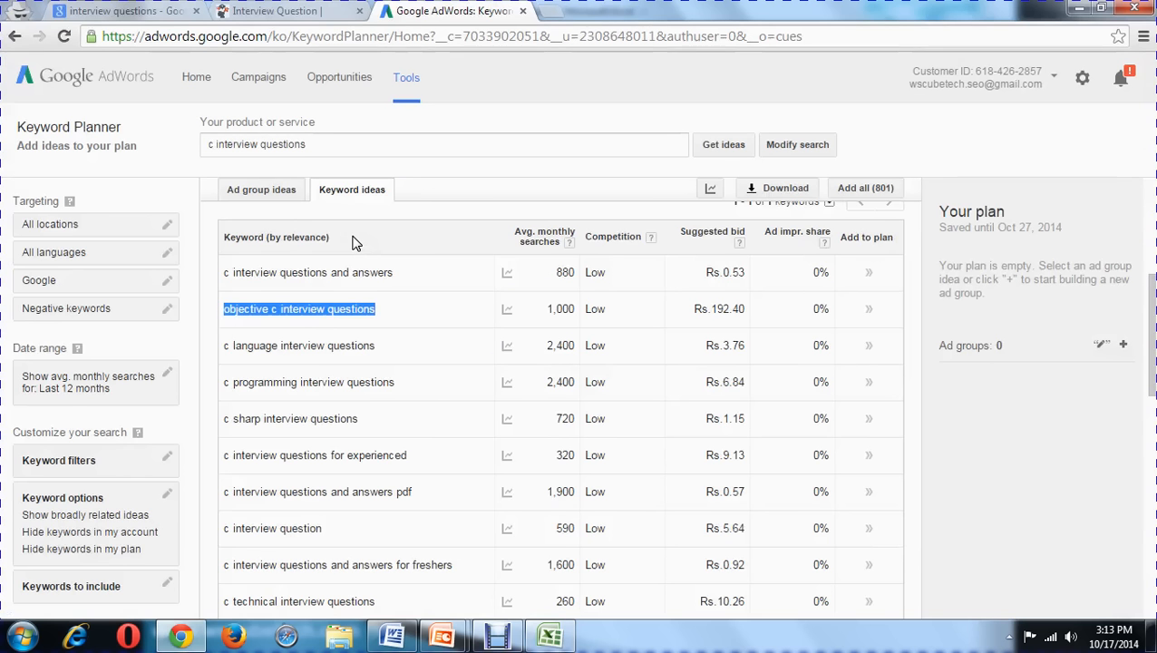
key("alt+Tab")
type("L")
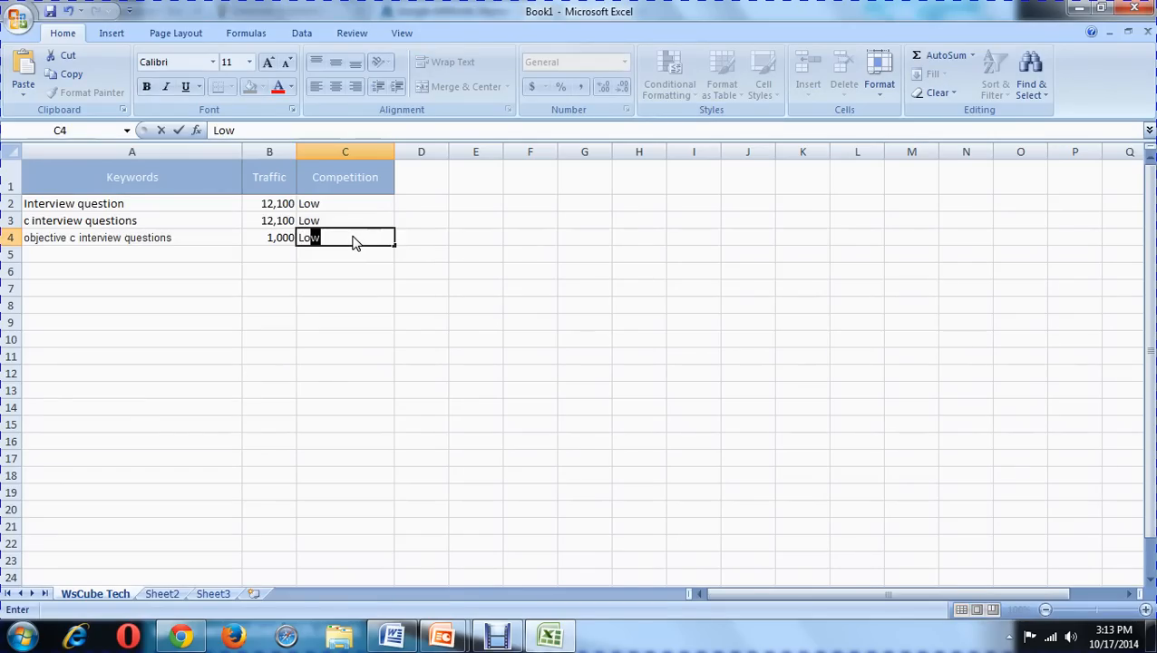
key("Return")
key("Left")
- Examine Keyword Planner's keyword ideas for "c interview questions", including "c interview questions pdf", and compare them with the topics on interviewquestion.in
key("alt+Tab")
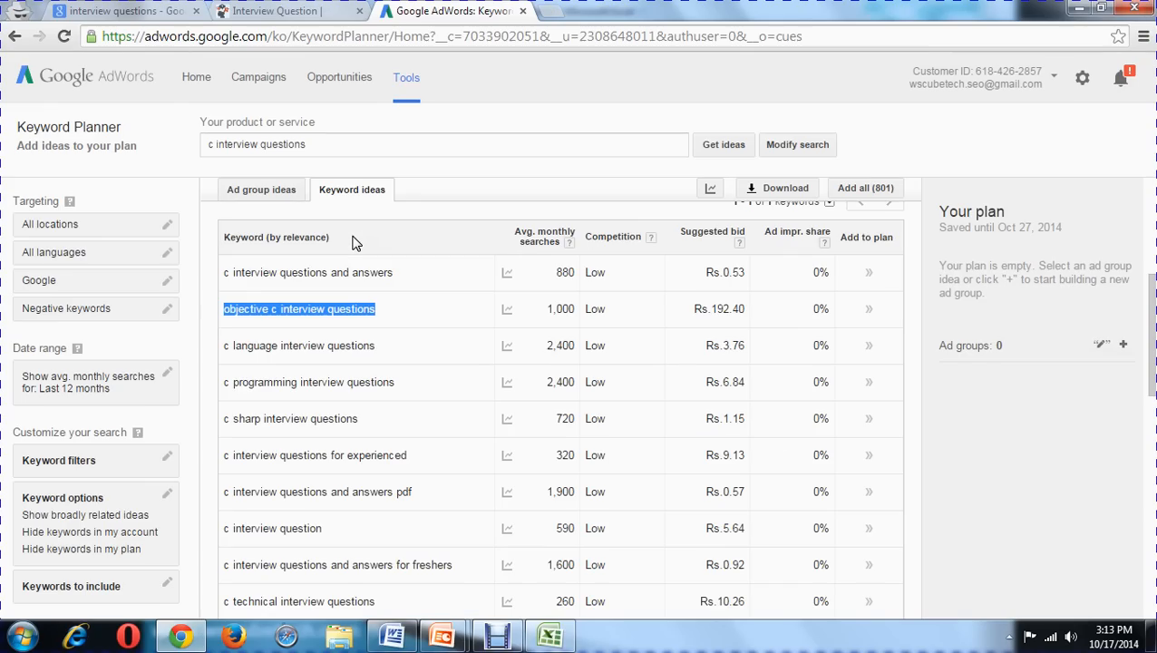
scroll(401, 445, "down", 1)
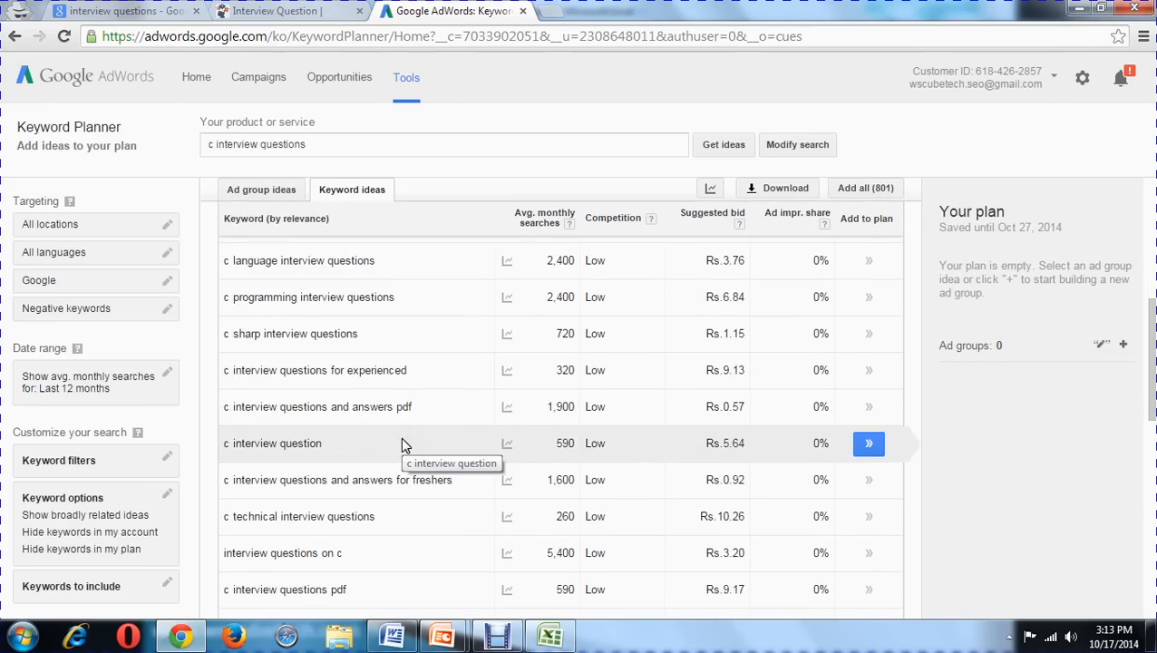
scroll(401, 436, "down", 2)
scroll(401, 436, "down", 2)
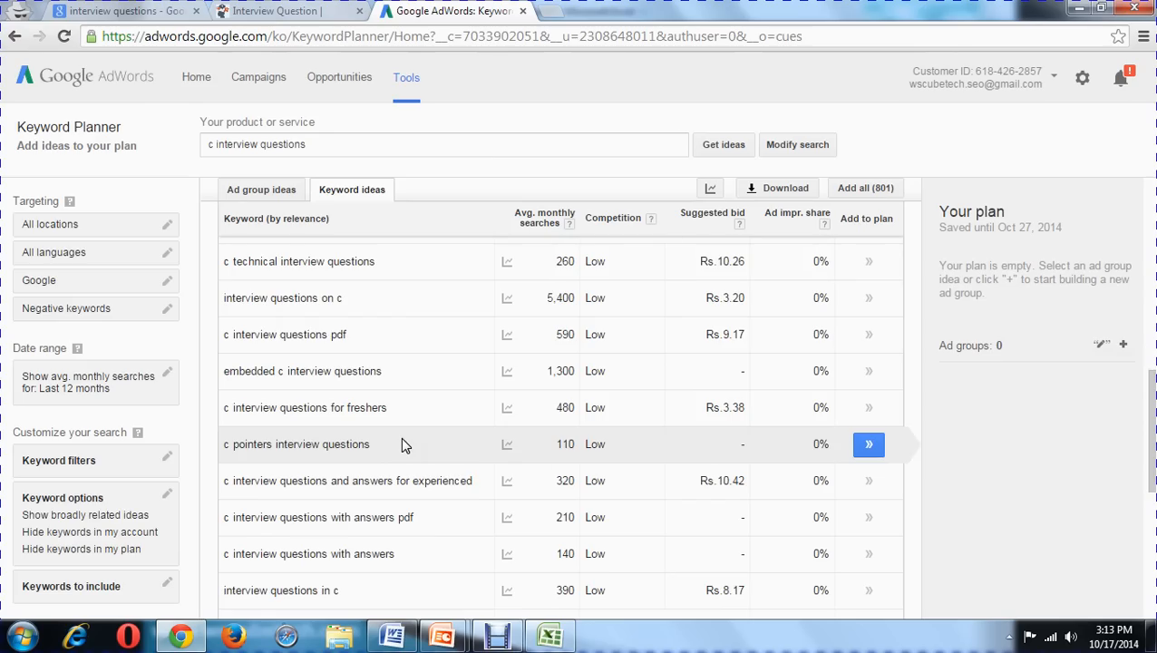
left_click(301, 325)
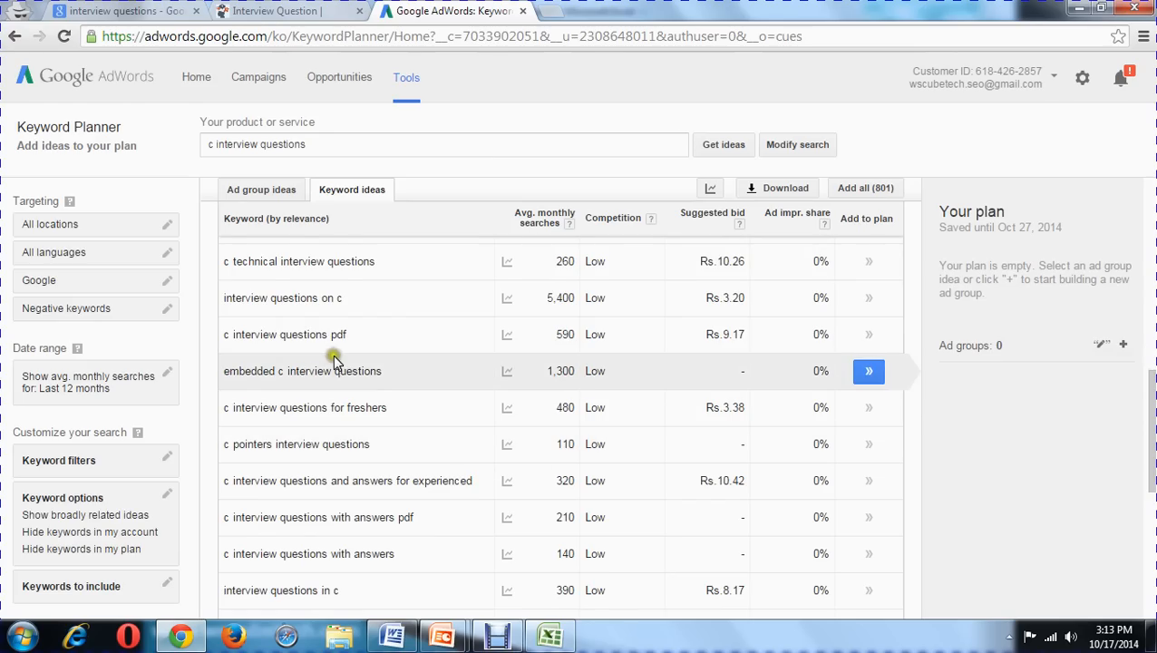
left_click_drag(347, 335, 261, 338)
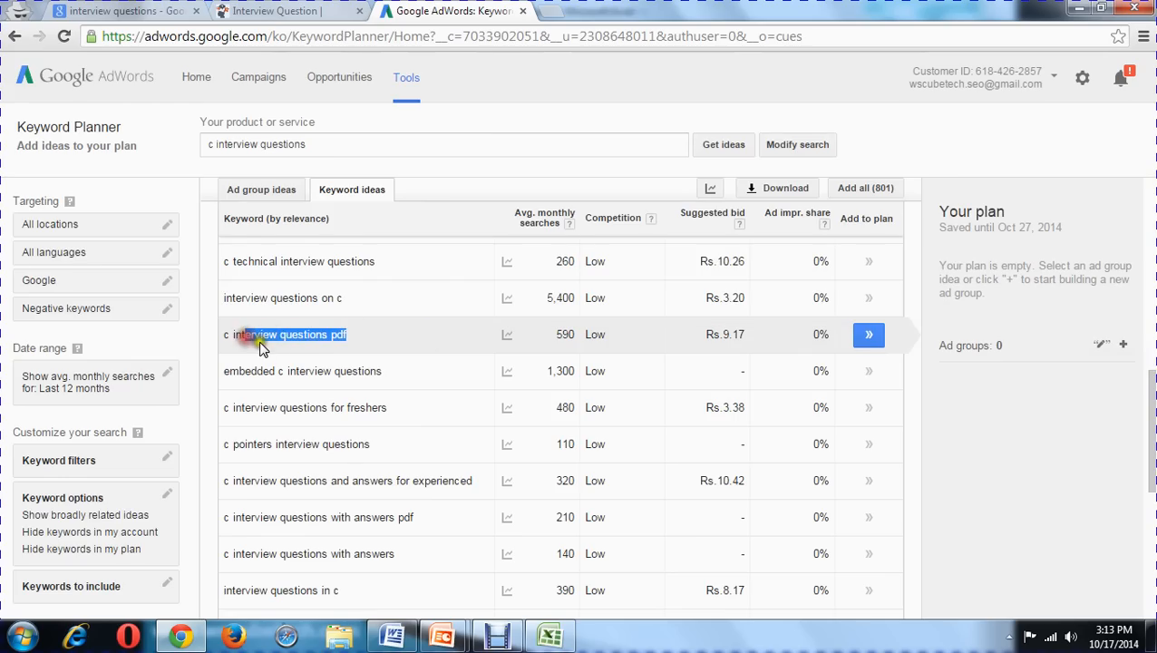
left_click(297, 334)
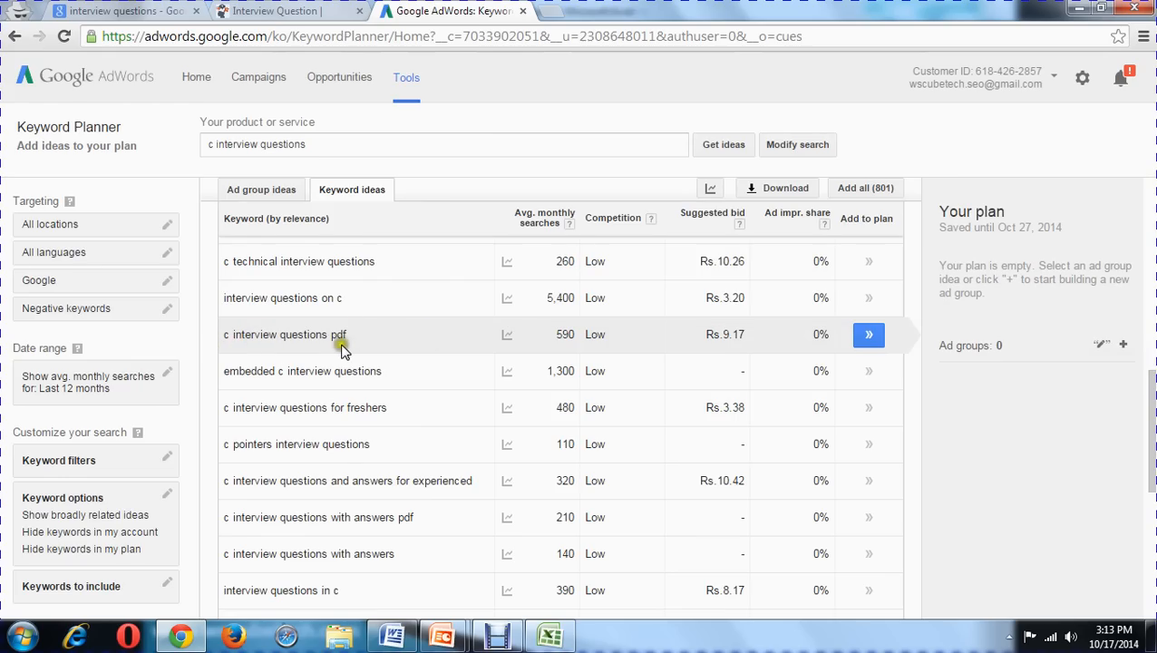
left_click(224, 9)
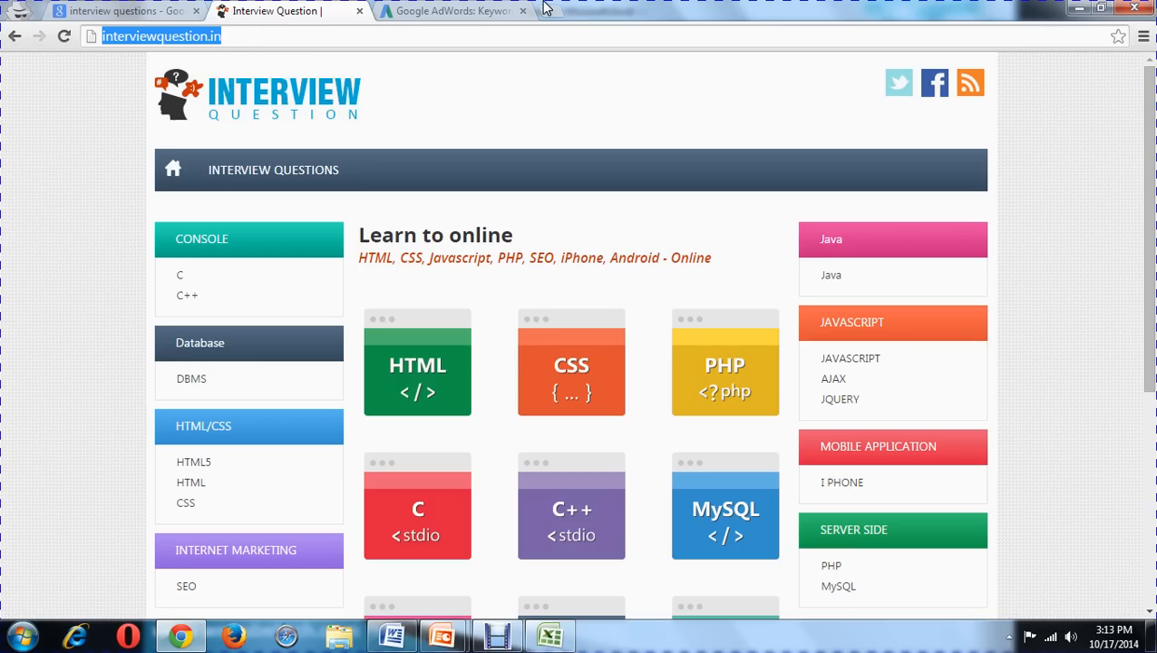
left_click(476, 9)
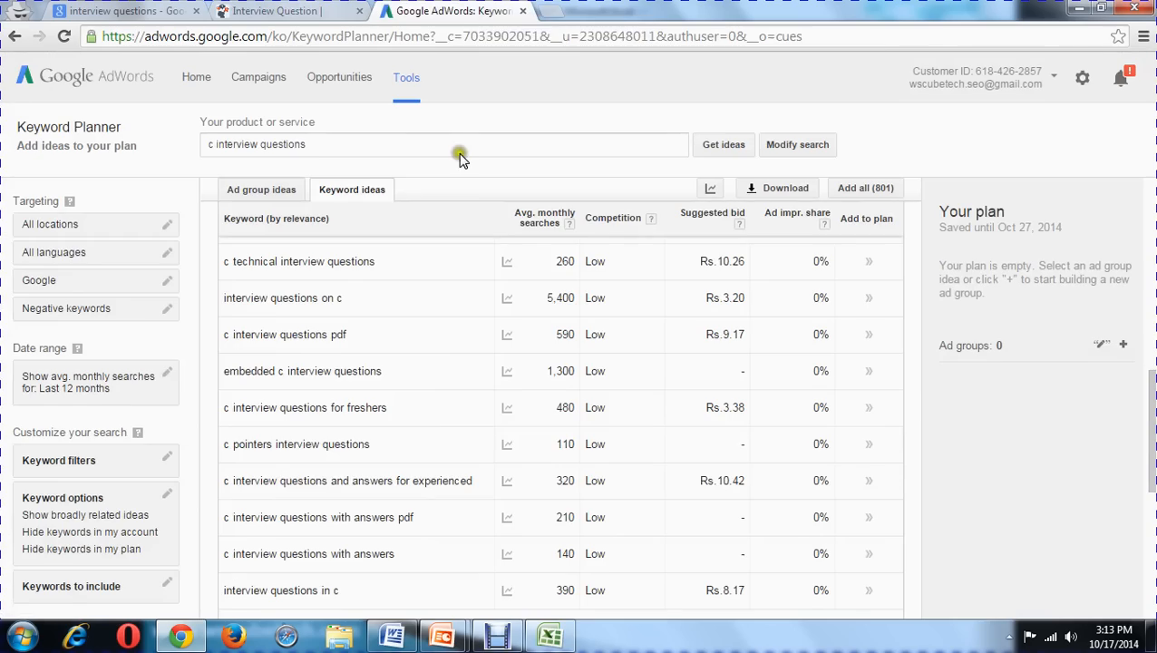
left_click_drag(350, 334, 223, 334)
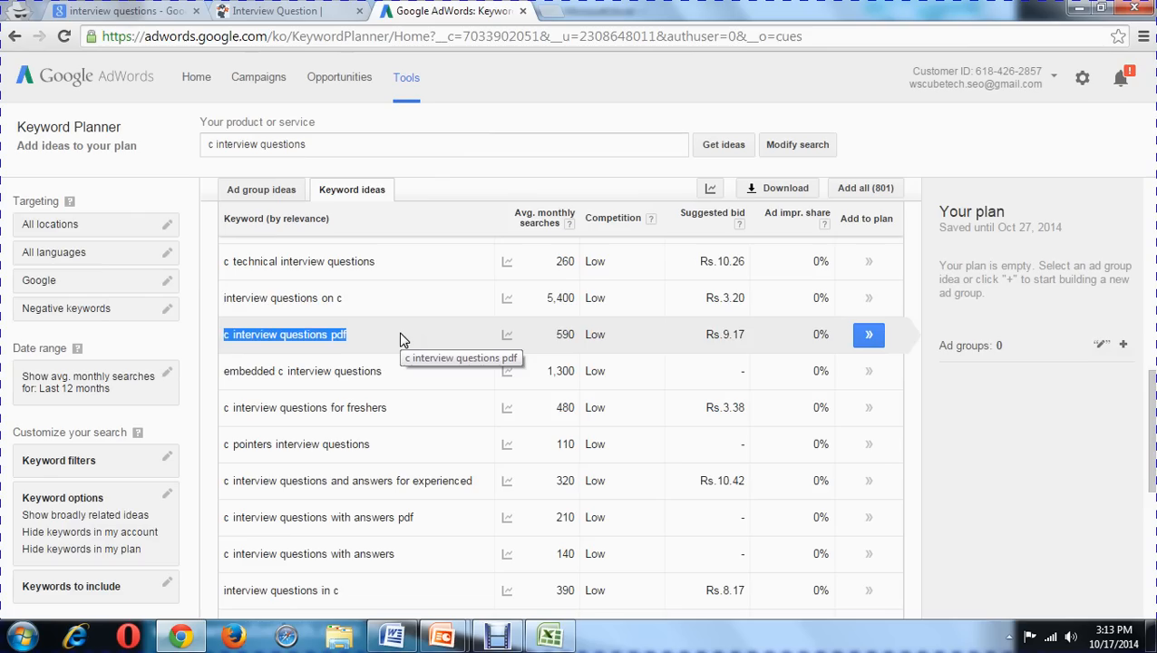
- Review the search volume trend, keyword ideas and ad group ideas for "c interview questions"
scroll(445, 395, "up", 4)
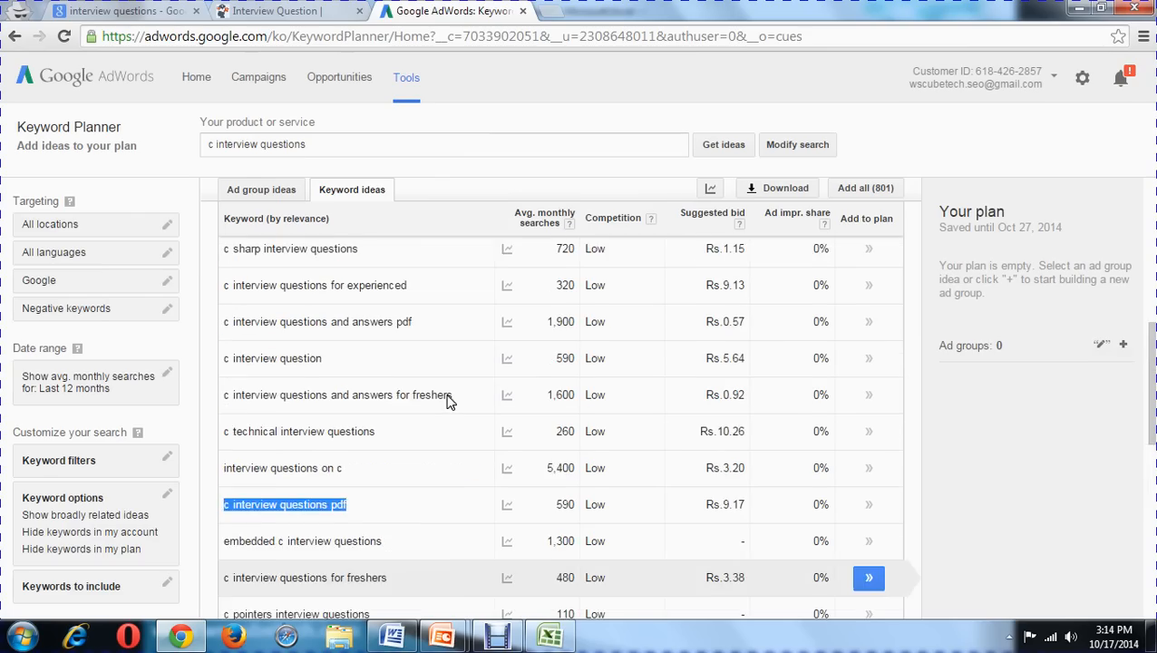
scroll(436, 427, "up", 4)
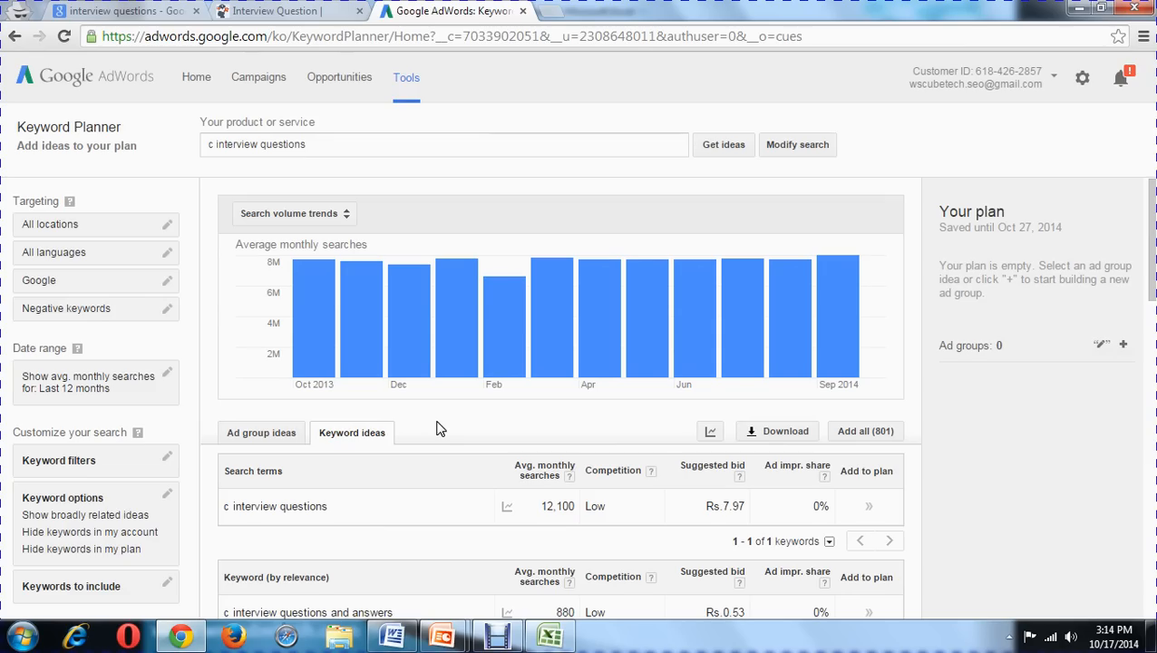
scroll(436, 427, "down", 3)
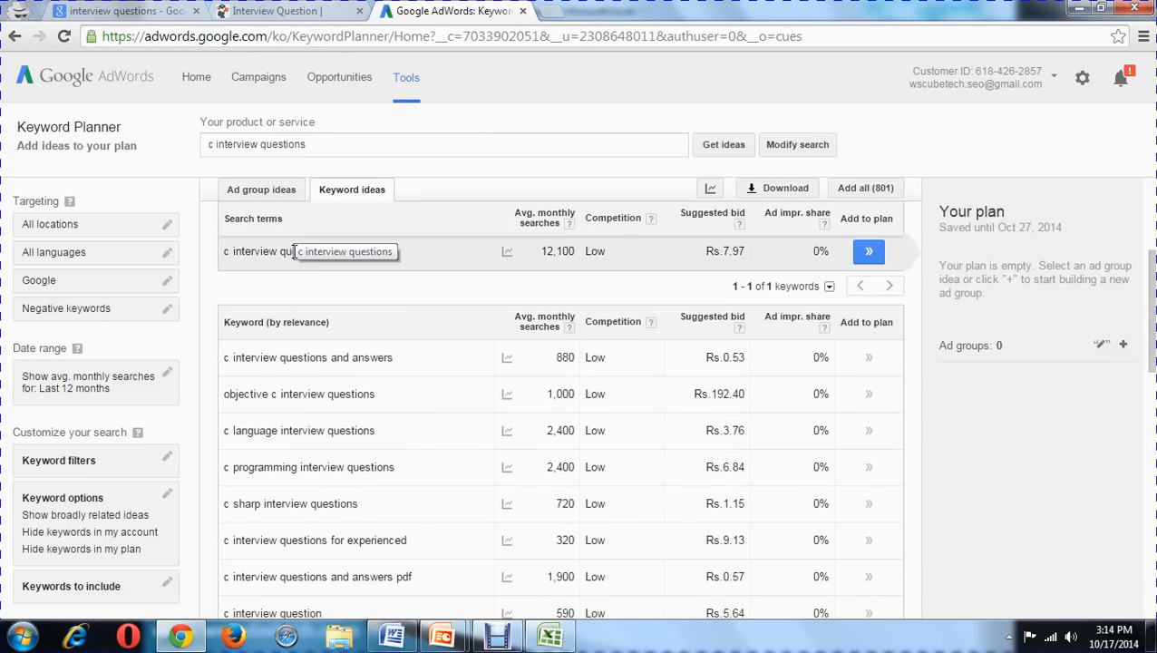
scroll(292, 251, "down", 1)
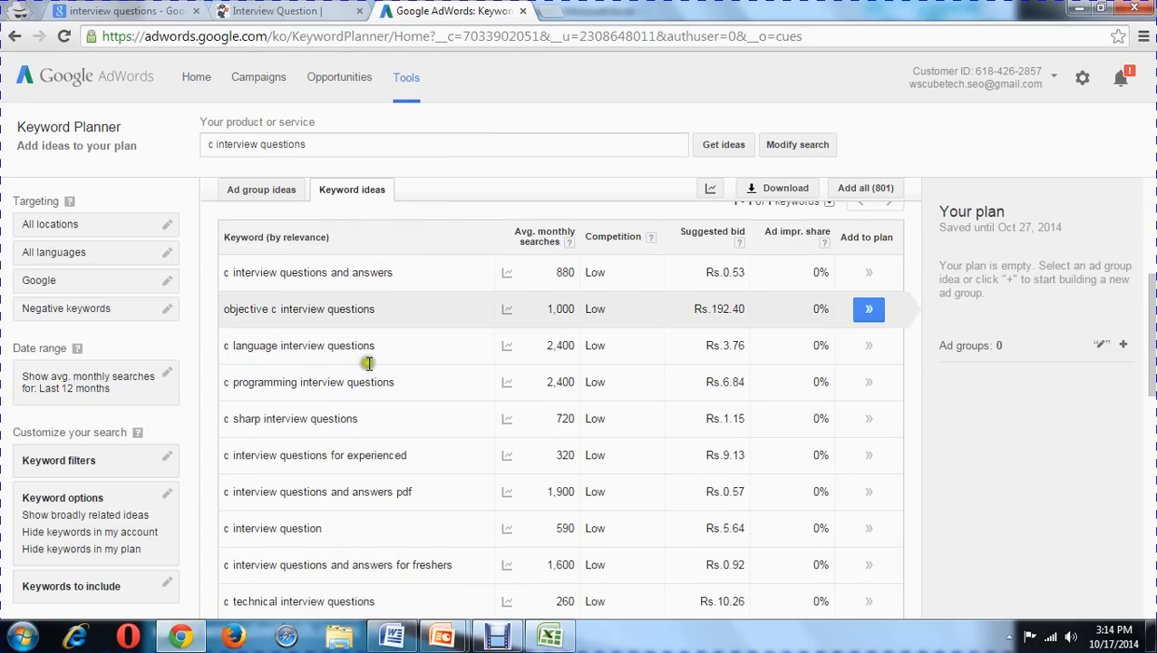
scroll(369, 396, "up", 4)
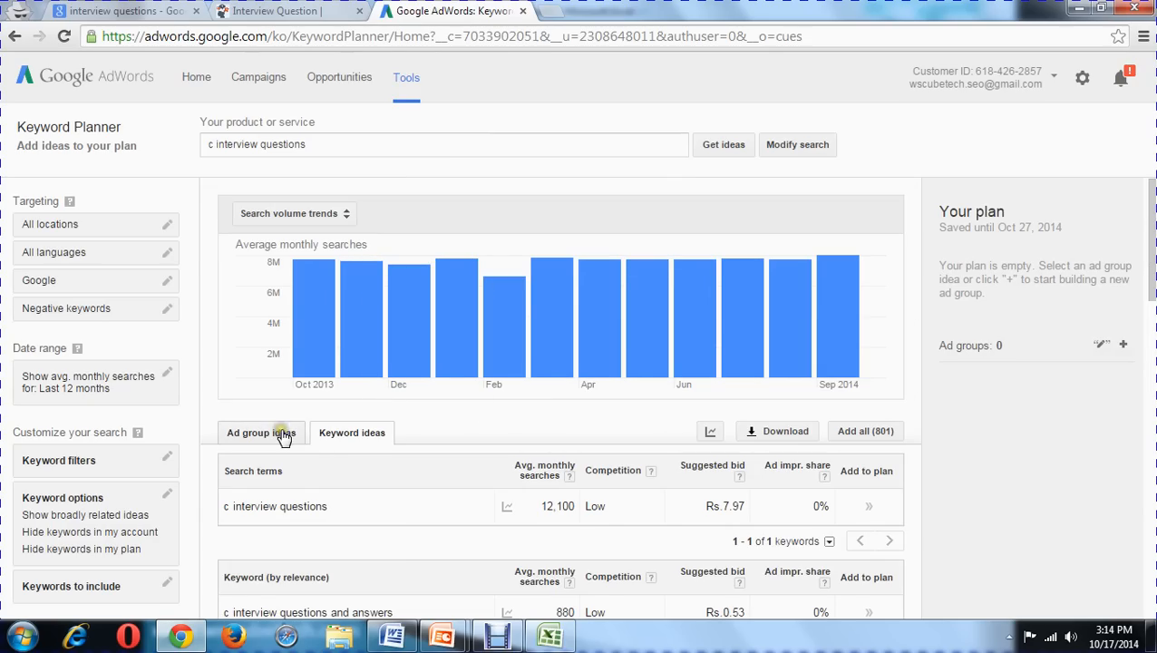
left_click(242, 439)
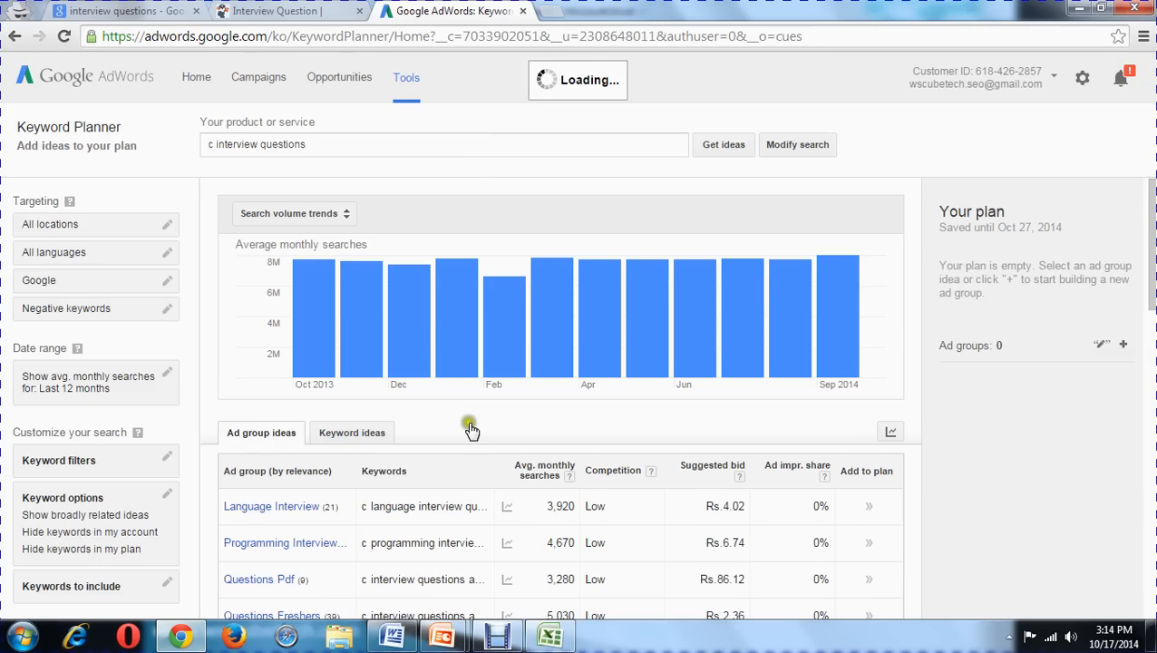
scroll(483, 425, "down", 1)
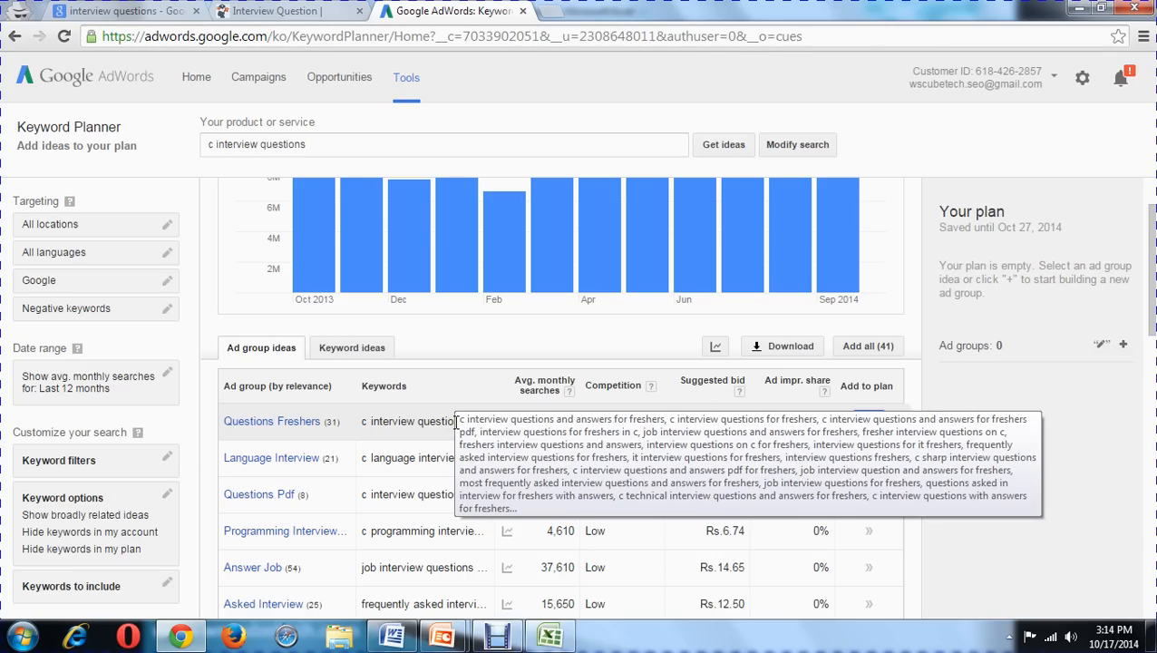
- Get ideas for "c interview questions and answers for freshers" in Keyword Planner and show the keyword ideas
left_click(325, 144)
type("and answ")
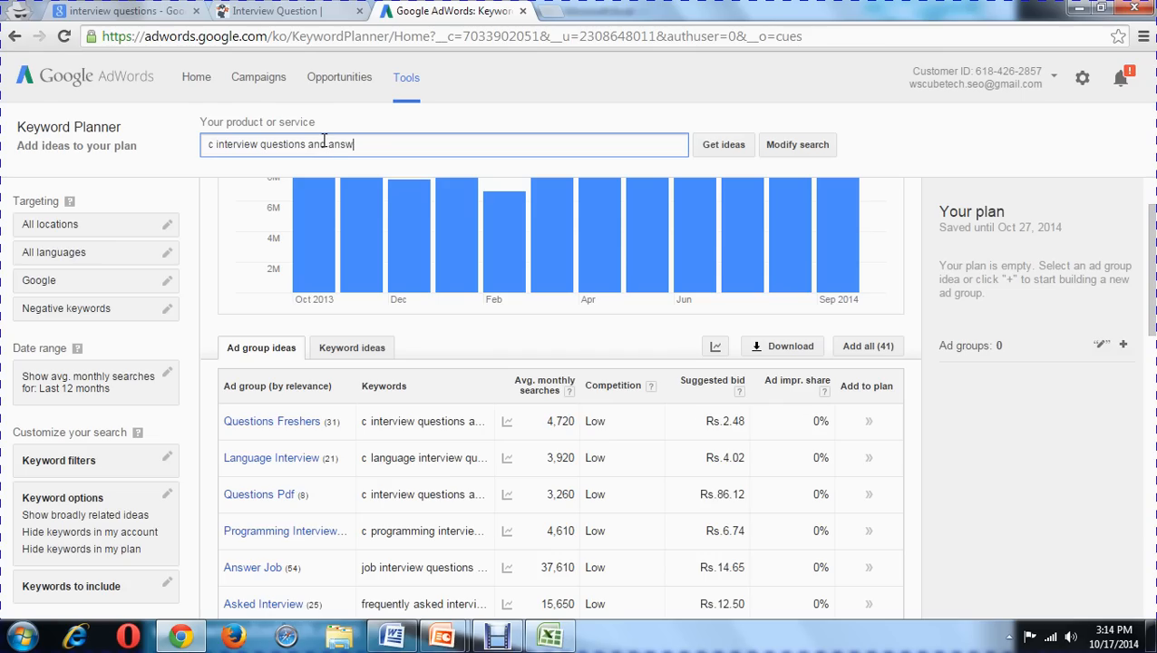
type("ers for fres")
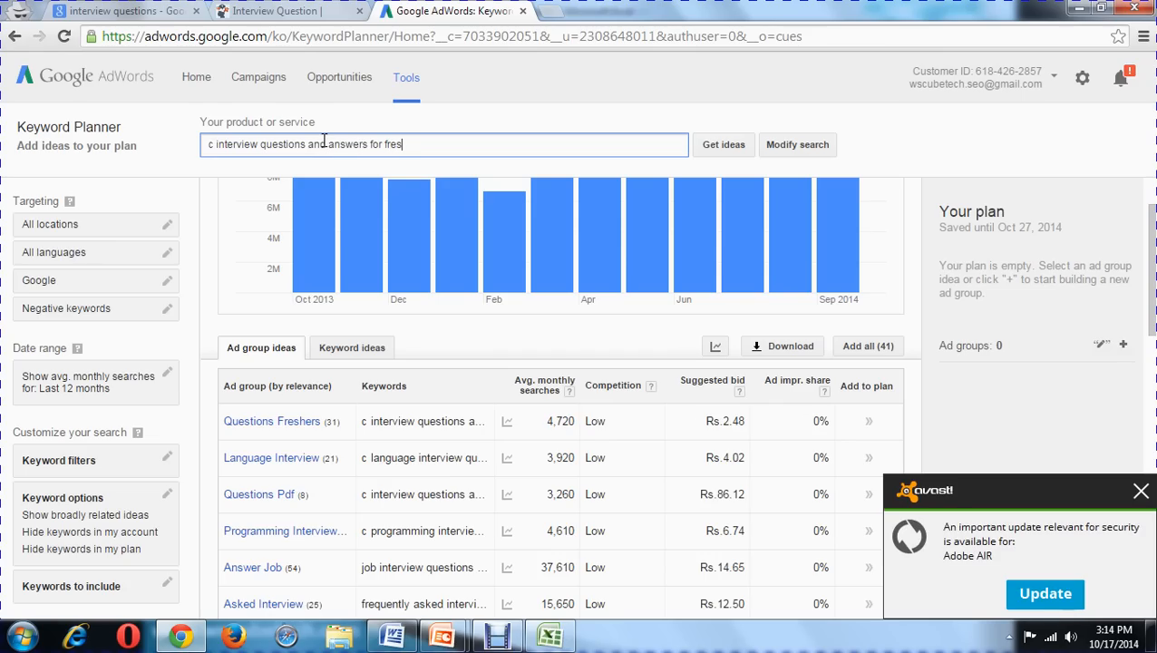
type("hers")
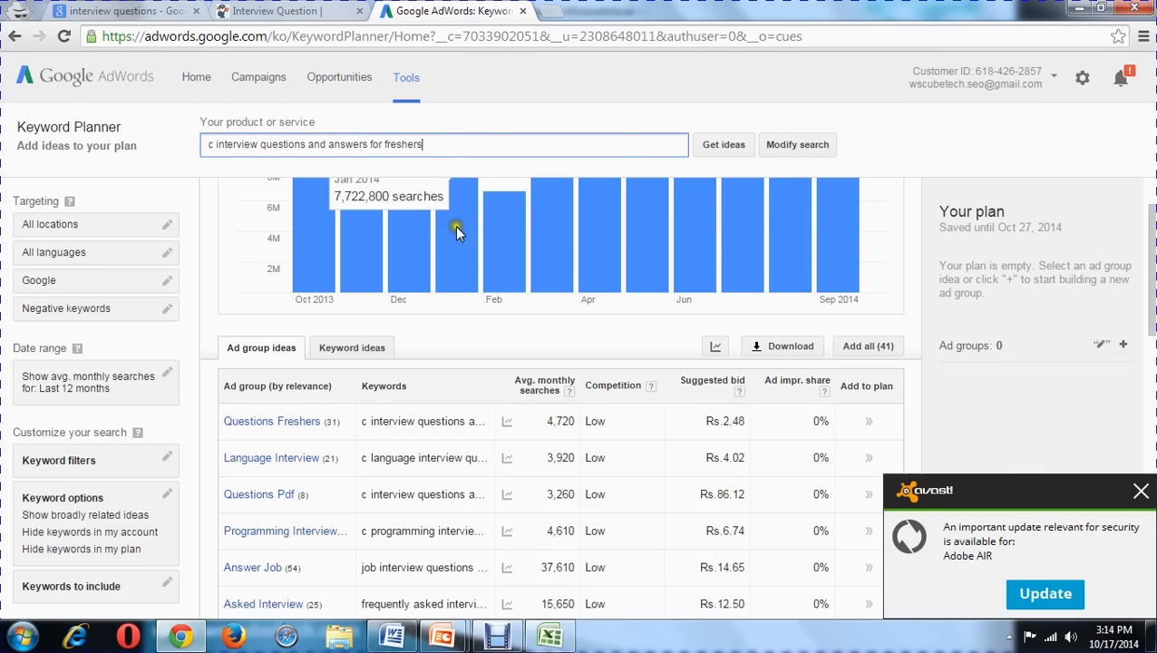
left_click(742, 146)
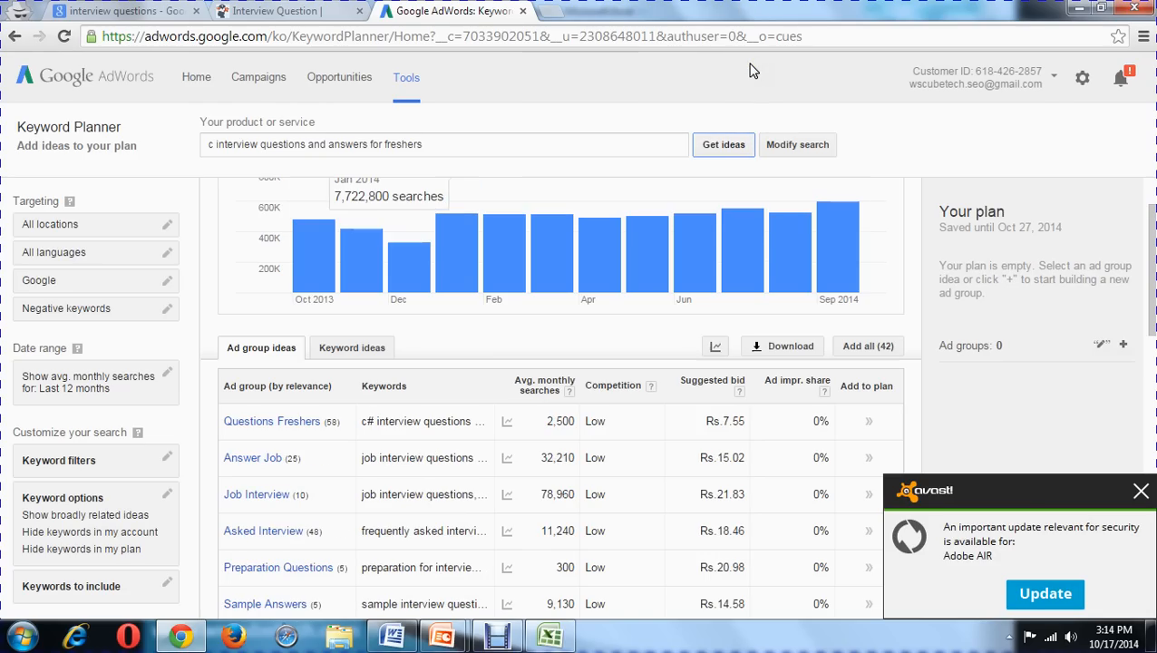
left_click(368, 352)
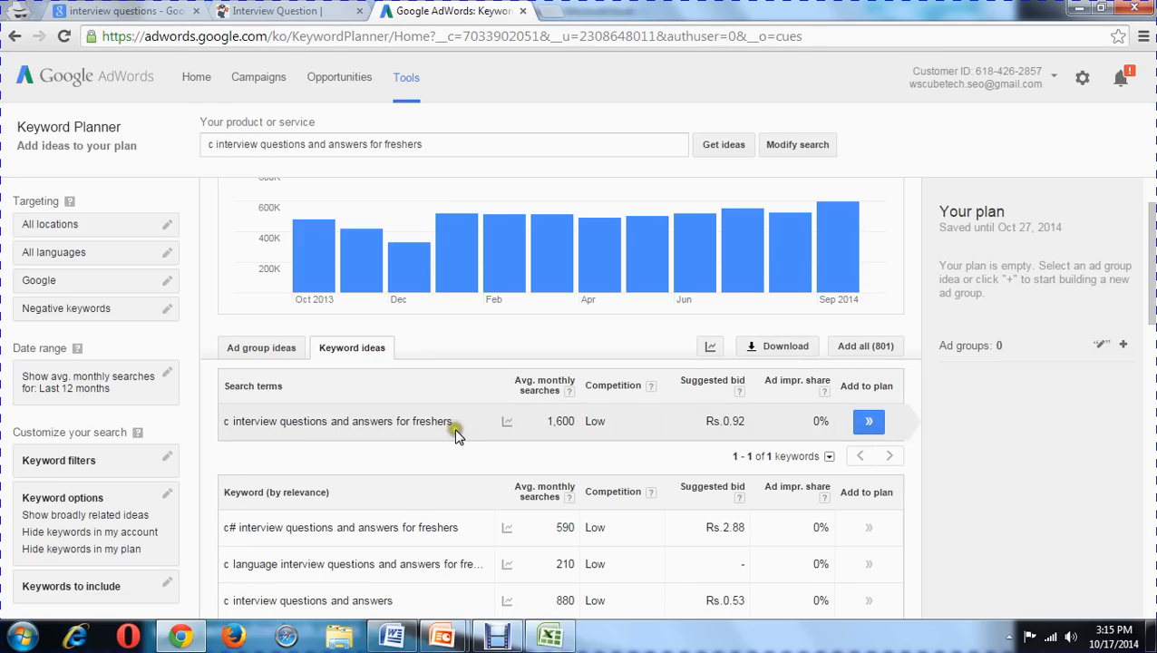
- Copy the search term "c interview questions and answers for freshers" from Keyword Planner into Excel cell A5
left_click_drag(478, 428, 236, 422)
left_click(538, 474)
left_click(580, 423)
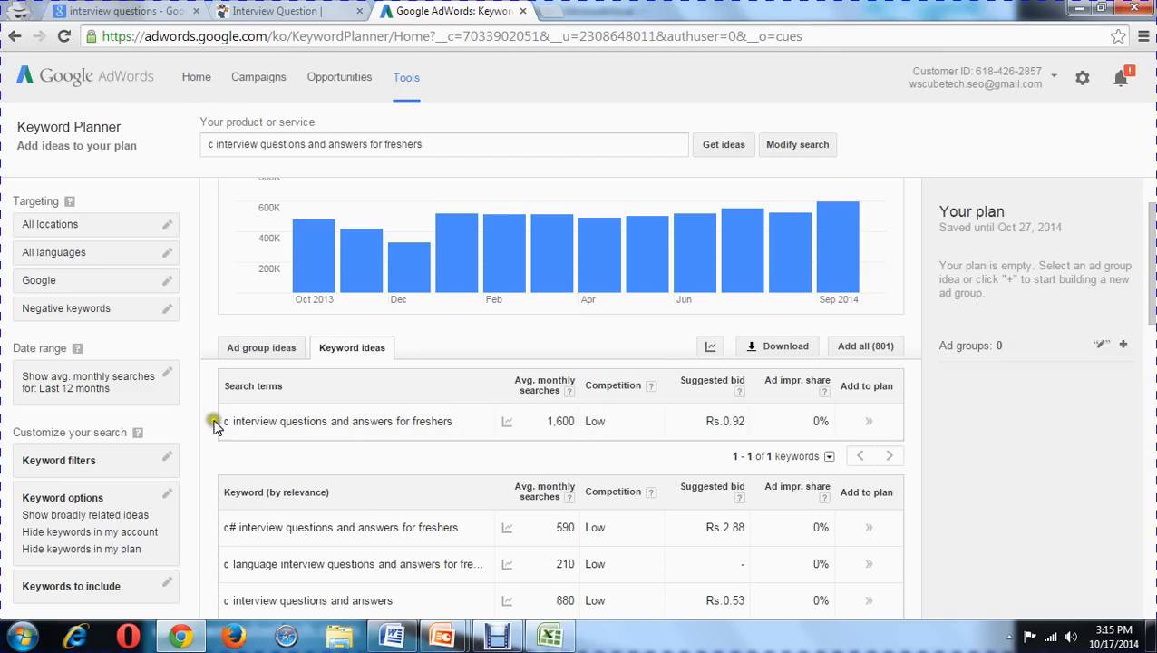
left_click_drag(454, 421, 224, 424)
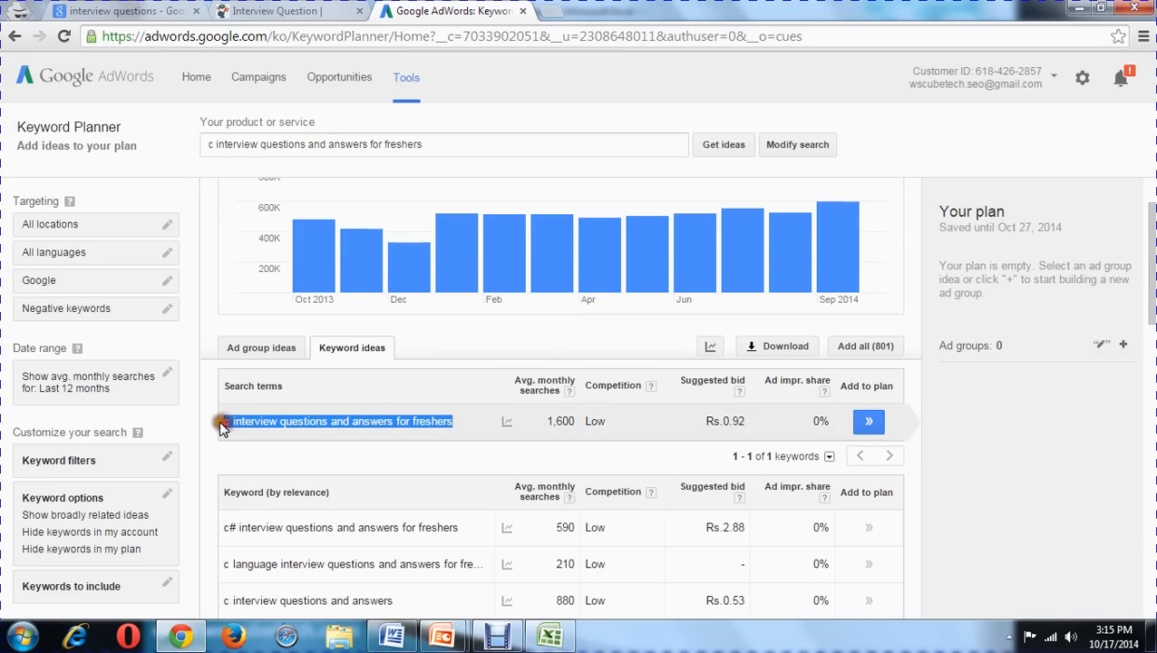
key("ctrl+c")
key("alt+Tab")
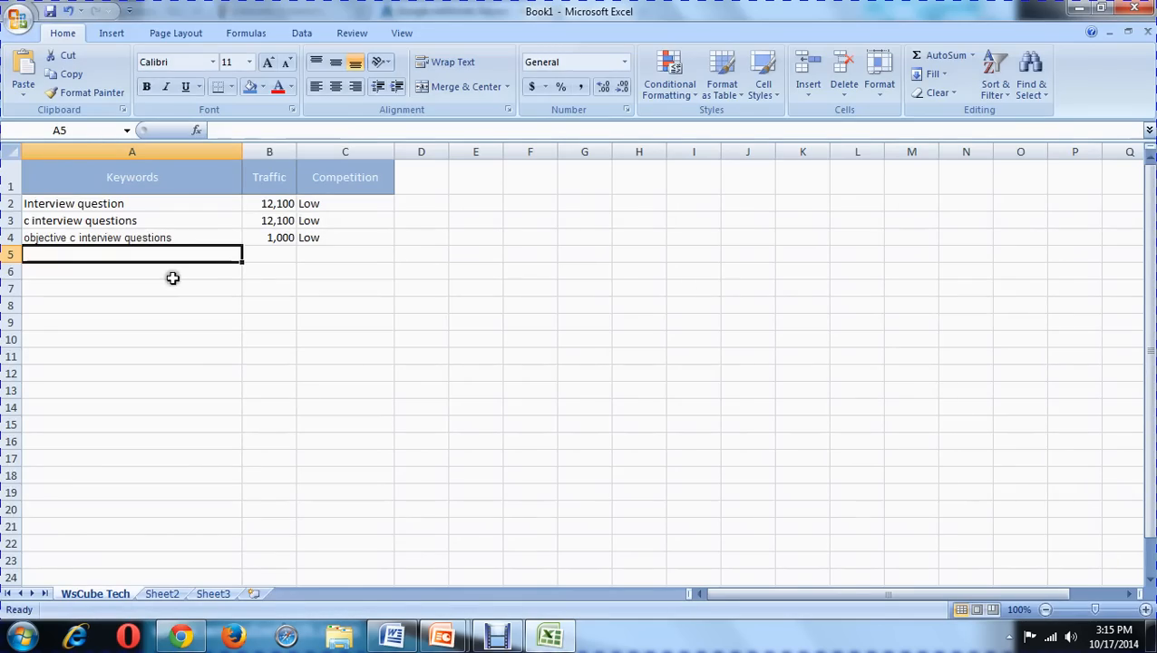
key("ctrl+v")
- Copy the keyword's average monthly searches, 1,600, from Keyword Planner into the Traffic cell B5 in Excel
key("alt+Tab")
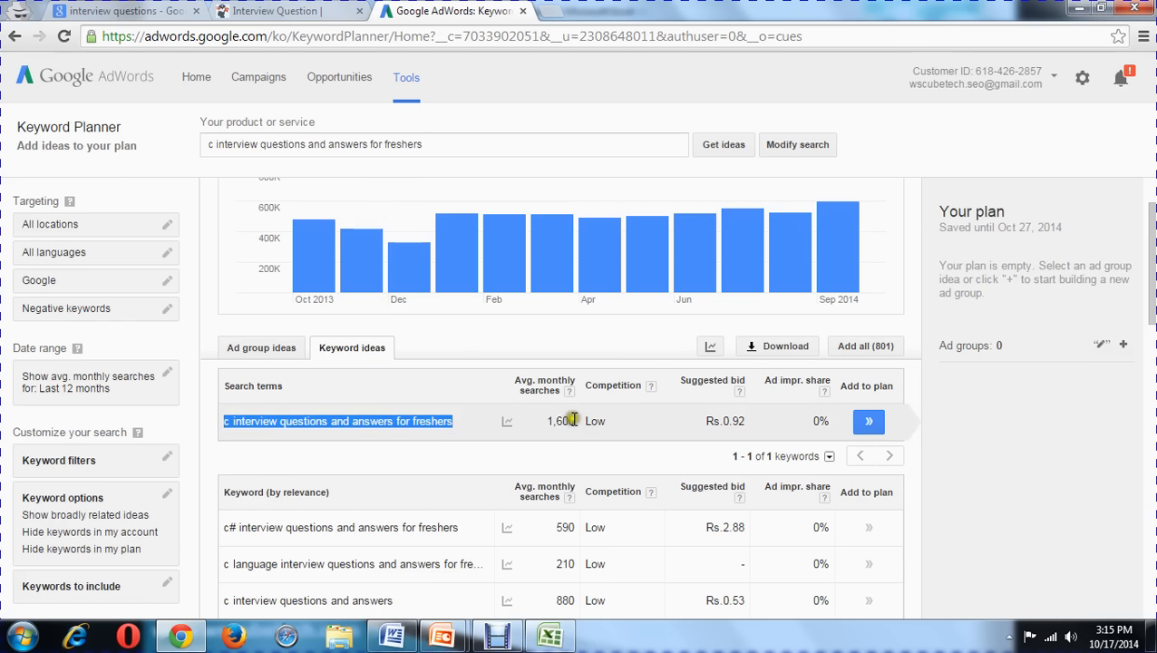
left_click_drag(575, 421, 545, 420)
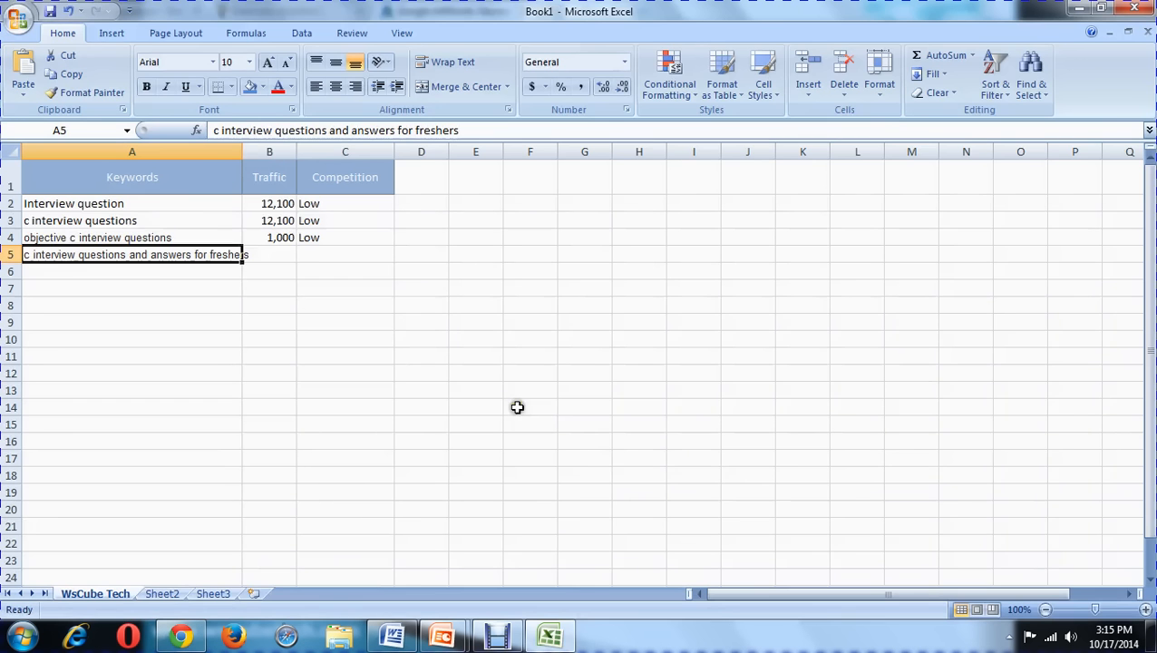
key("ctrl+c")
key("alt+Tab")
left_click(284, 258)
key("ctrl+v")
- Copy the keyword's competition, Low, from Keyword Planner into Excel cell C5, and autofit column A to its longest keyword
key("alt+Tab")
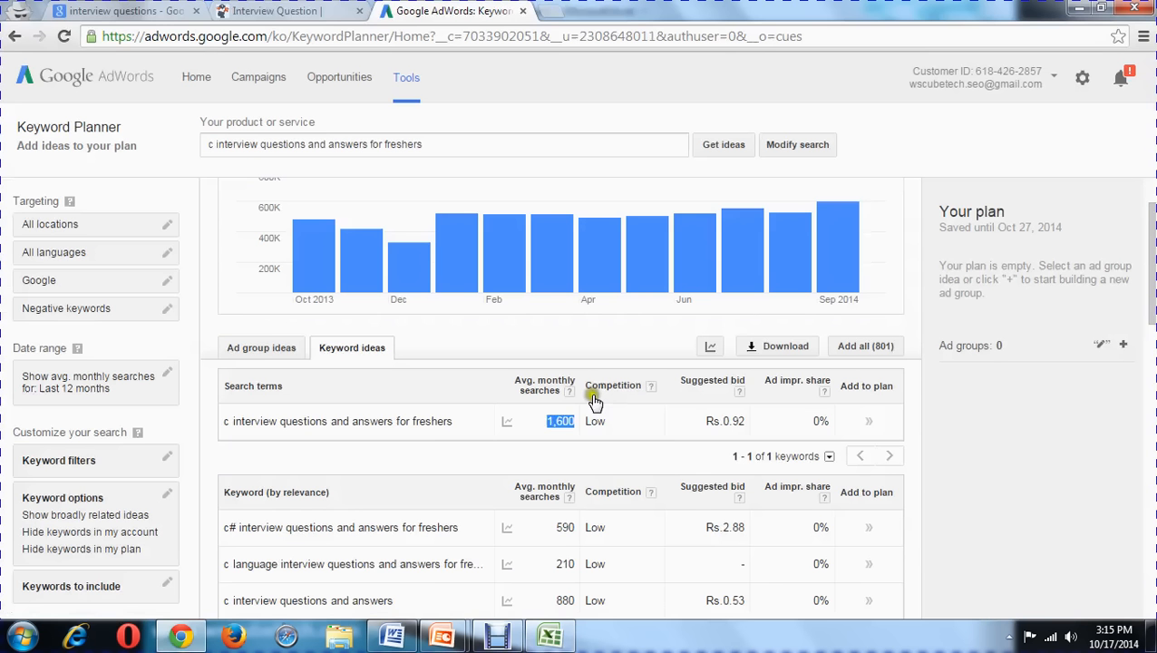
left_click(592, 424)
double_click(592, 424)
key("ctrl+c")
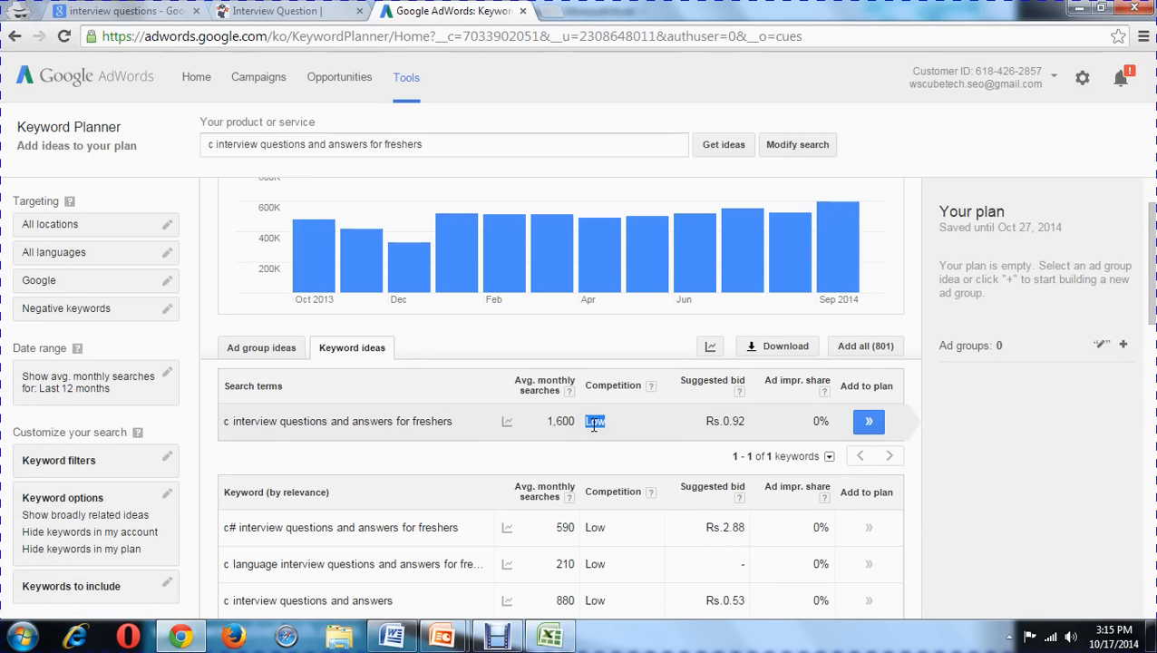
key("alt+Tab")
left_click(341, 256)
key("ctrl+v")
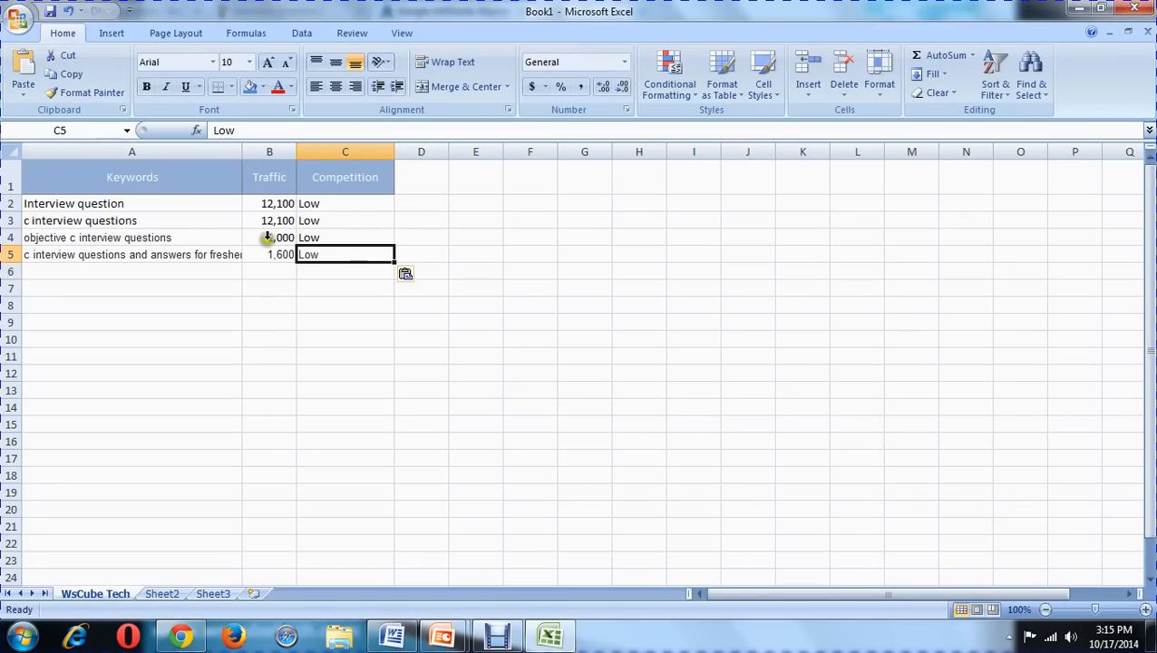
double_click(240, 153)
- Review the keywords recorded in the Excel sheet together with their traffic and competition, checking against Keyword Planner
key("alt+Tab")
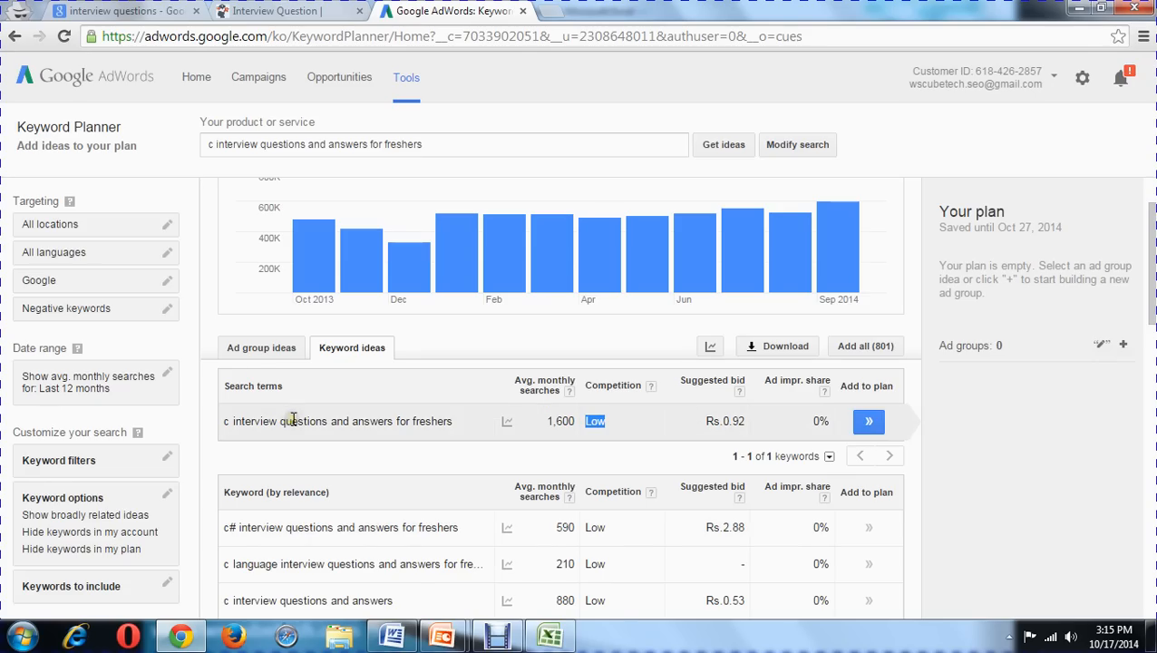
key("alt+Tab")
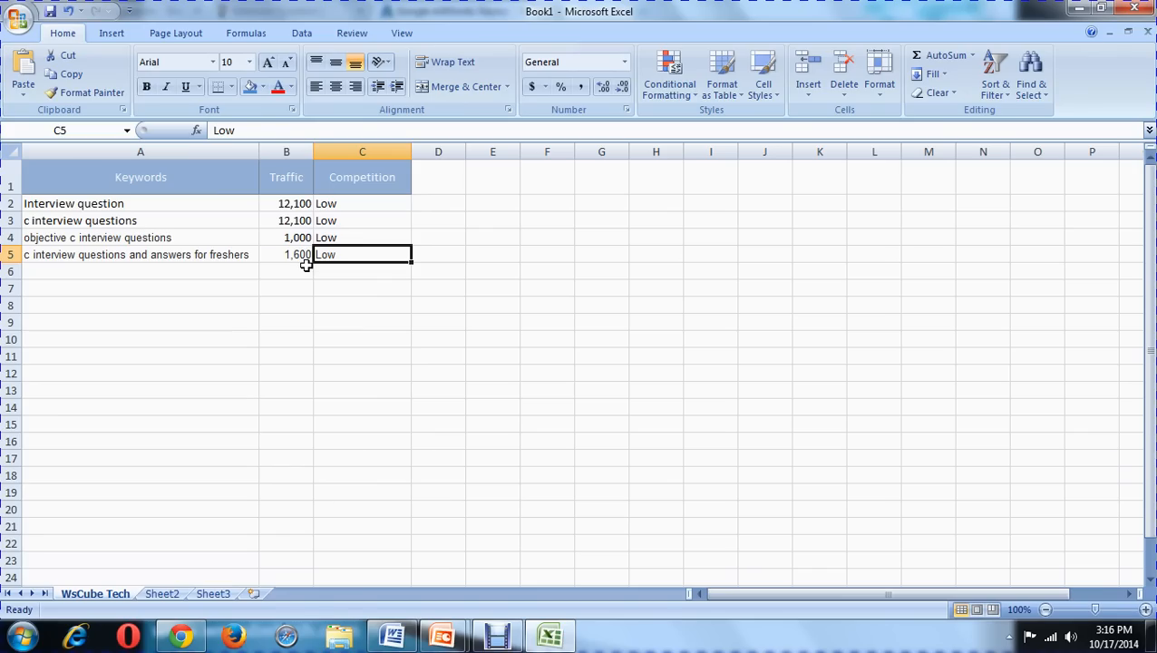
left_click(279, 205)
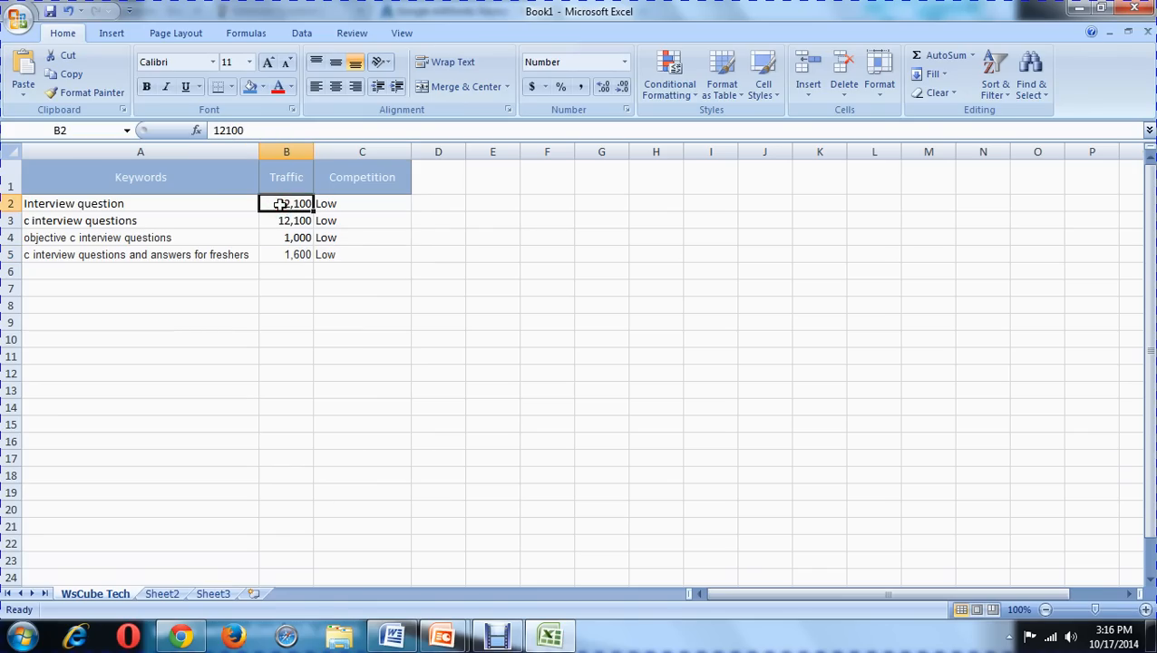
left_click(324, 205)
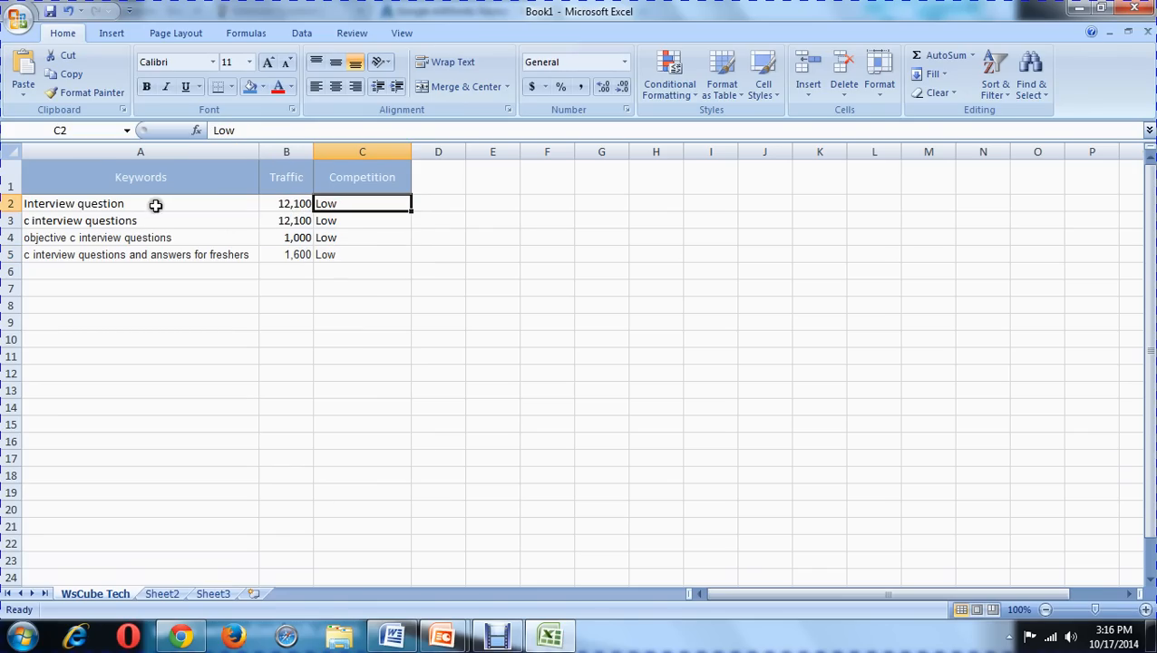
left_click(156, 205)
left_click(156, 218)
left_click(177, 257)
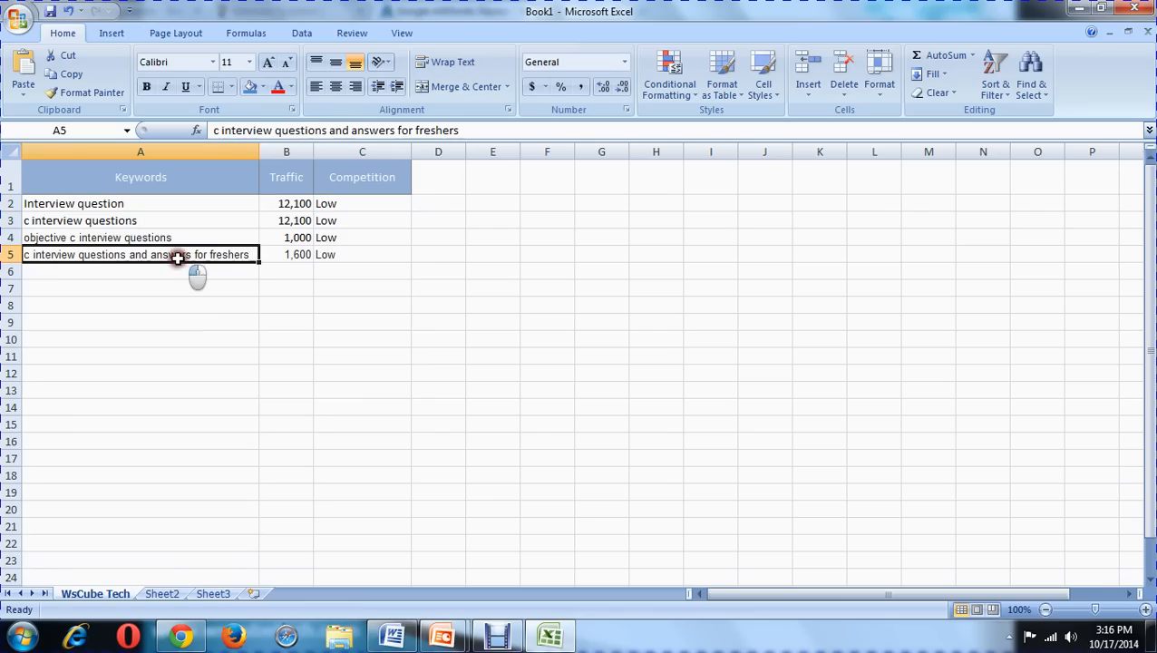
left_click(184, 221)
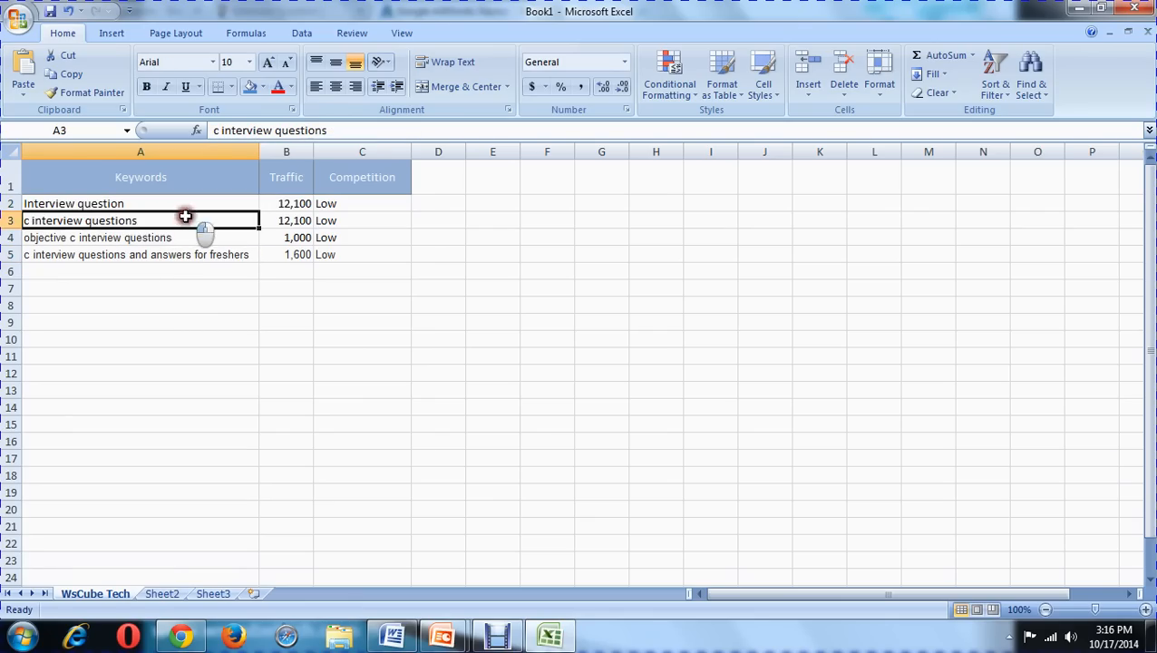
left_click(187, 205)
left_click(199, 257)
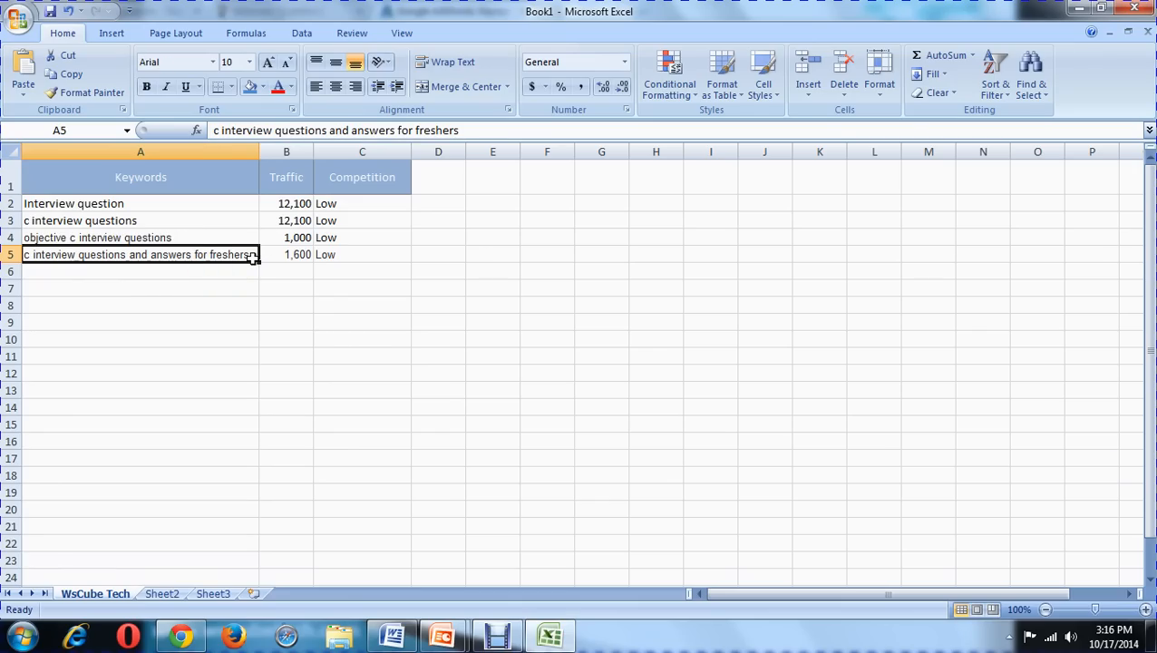
left_click(200, 235)
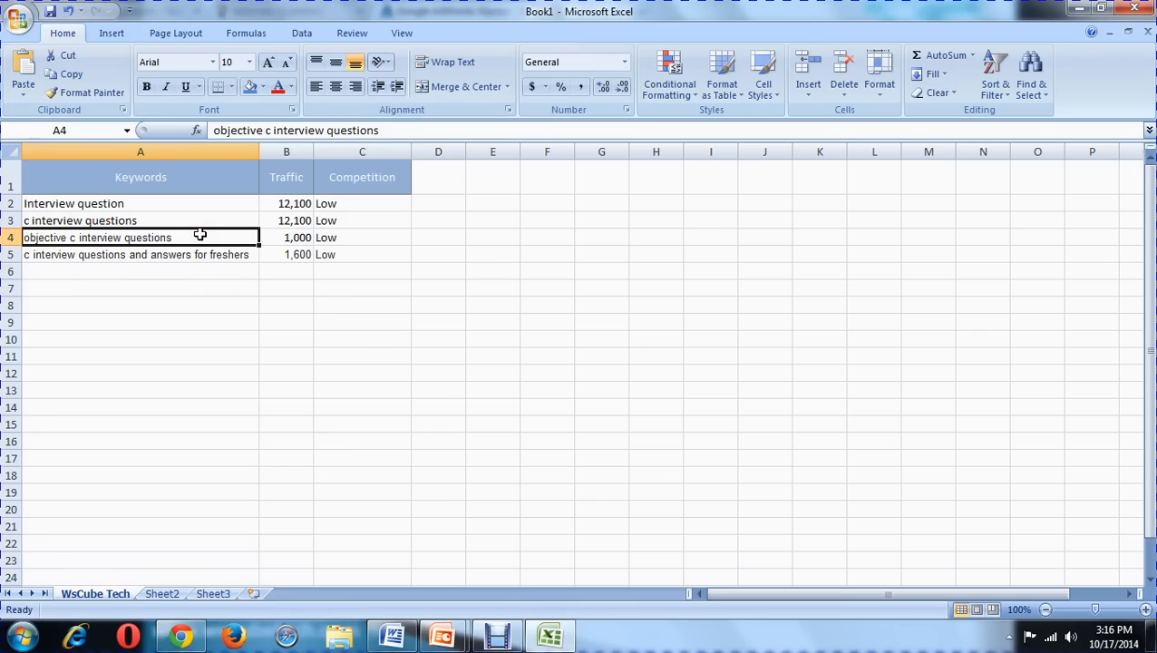
- Copy the keyword "Interview question" from Excel cell A2 and search Google for it in Chrome
key("alt+Tab")
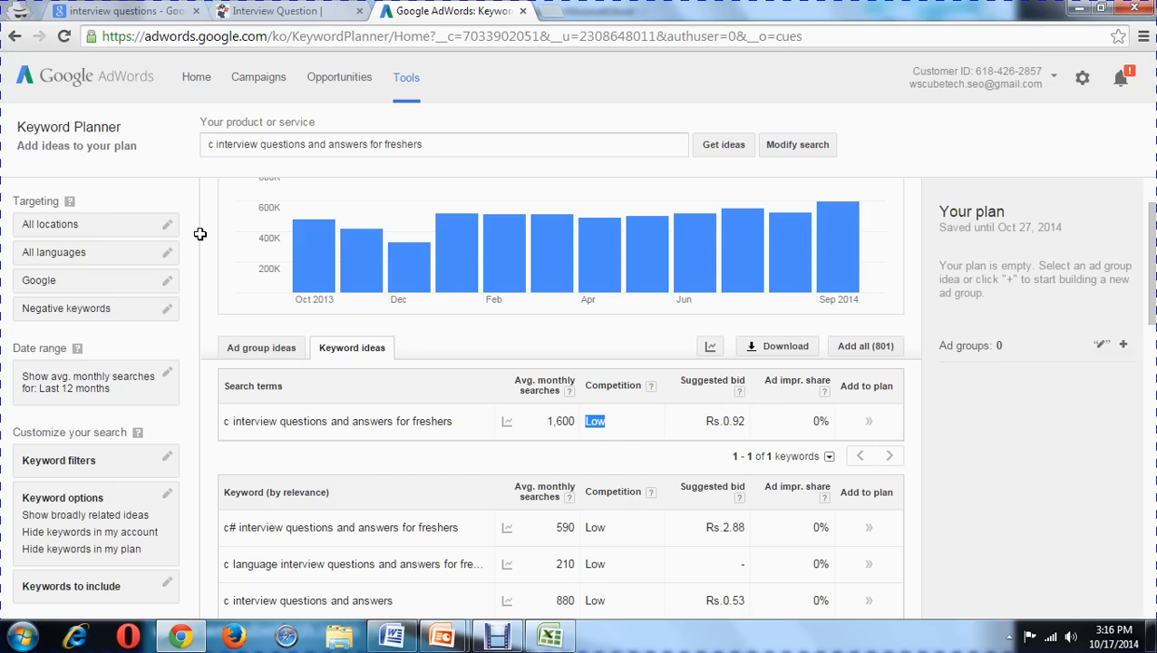
left_click(168, 11)
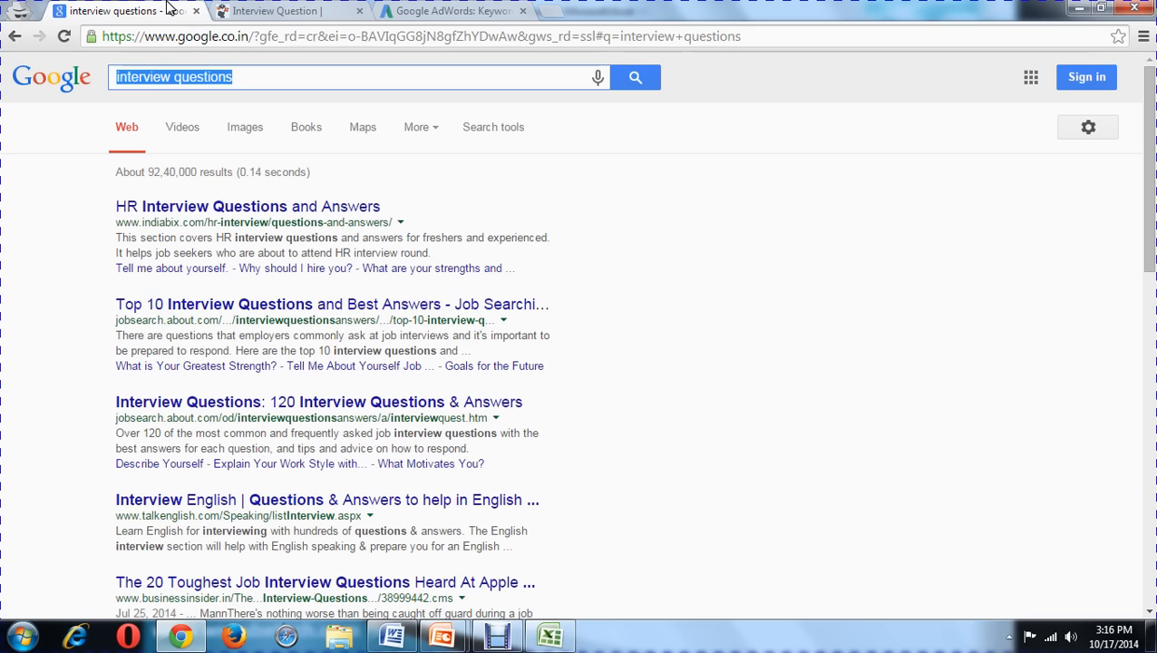
key("alt+Tab")
left_click(159, 207)
key("ctrl+c")
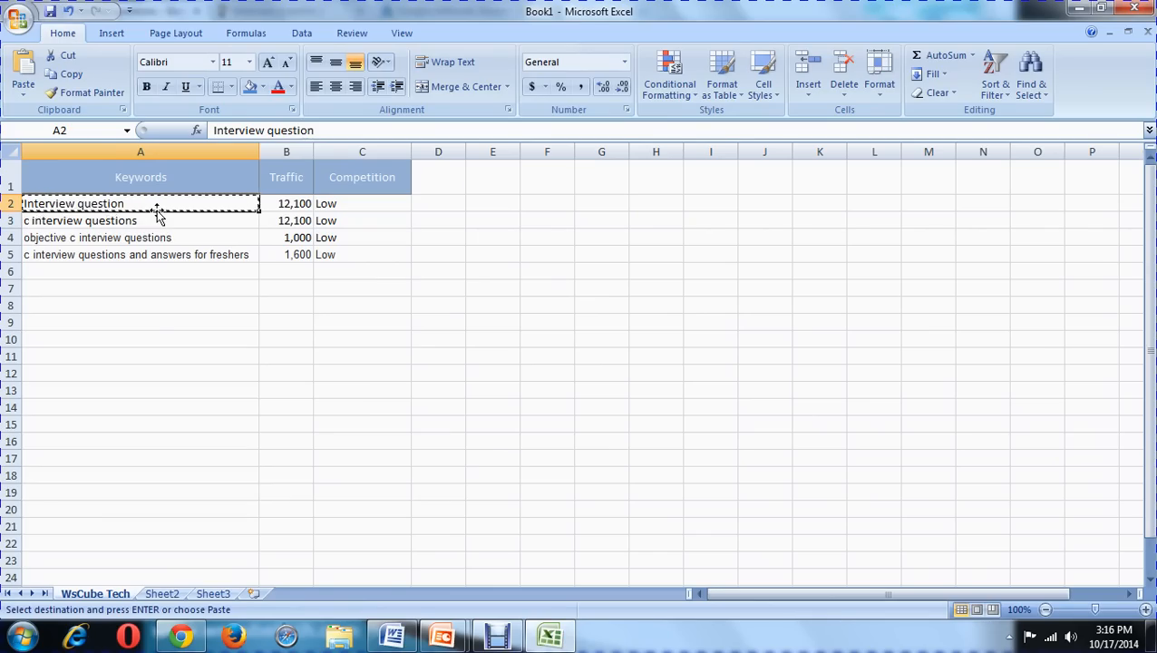
key("alt+Tab")
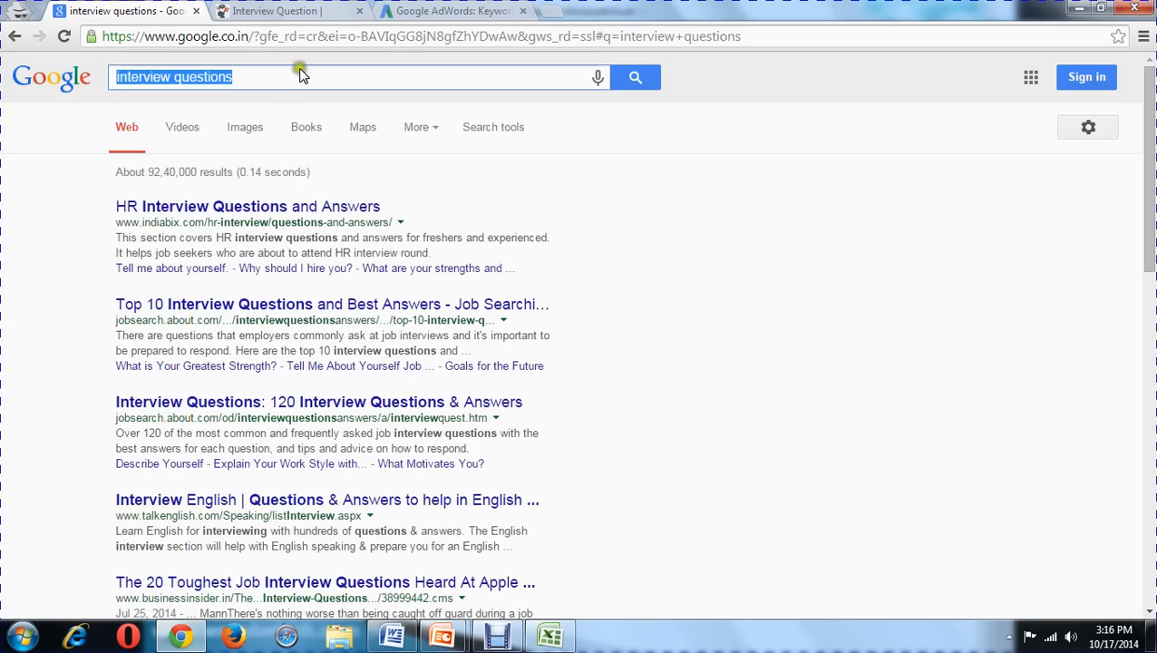
key("ctrl+v")
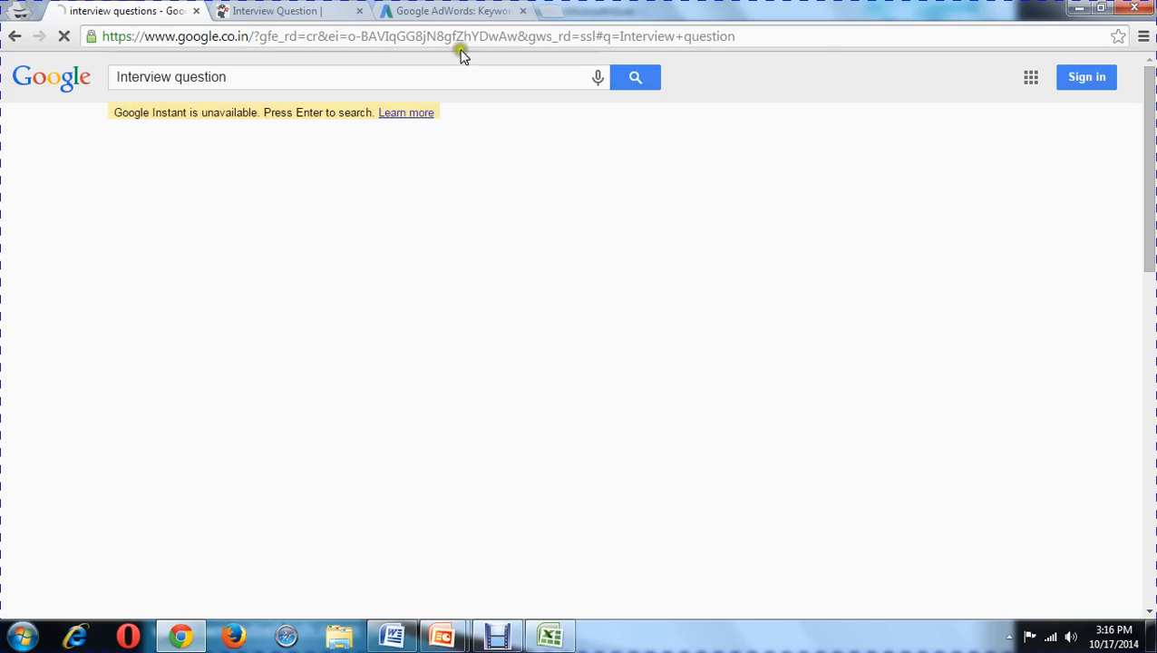
left_click(617, 77)
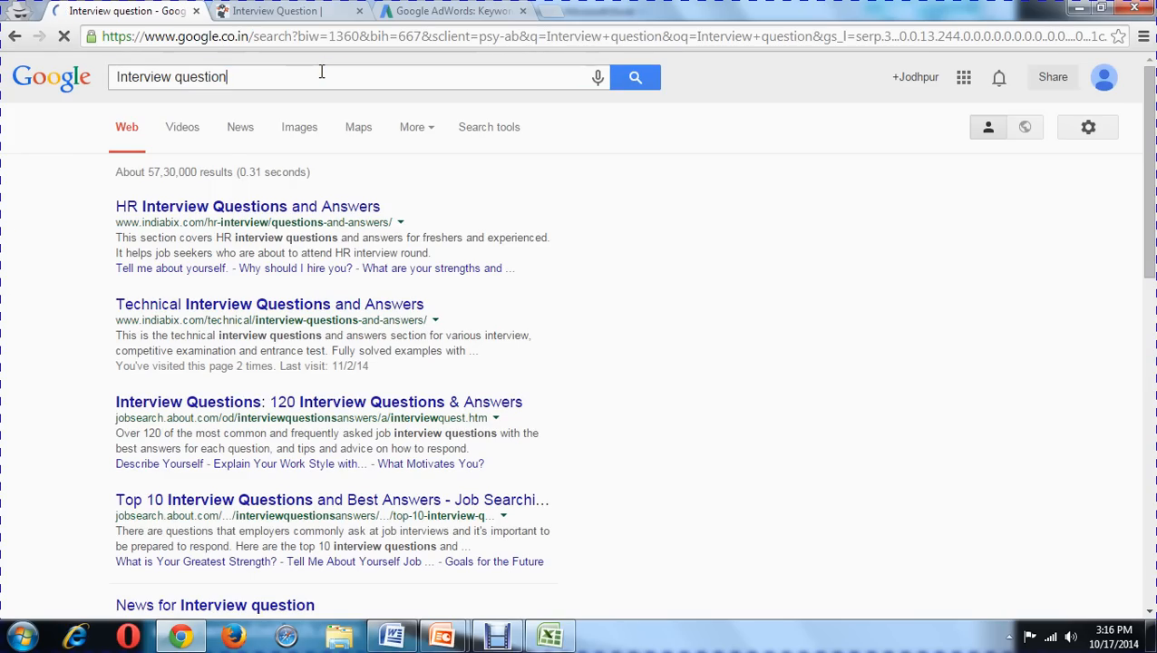
left_click(321, 71)
key("Return")
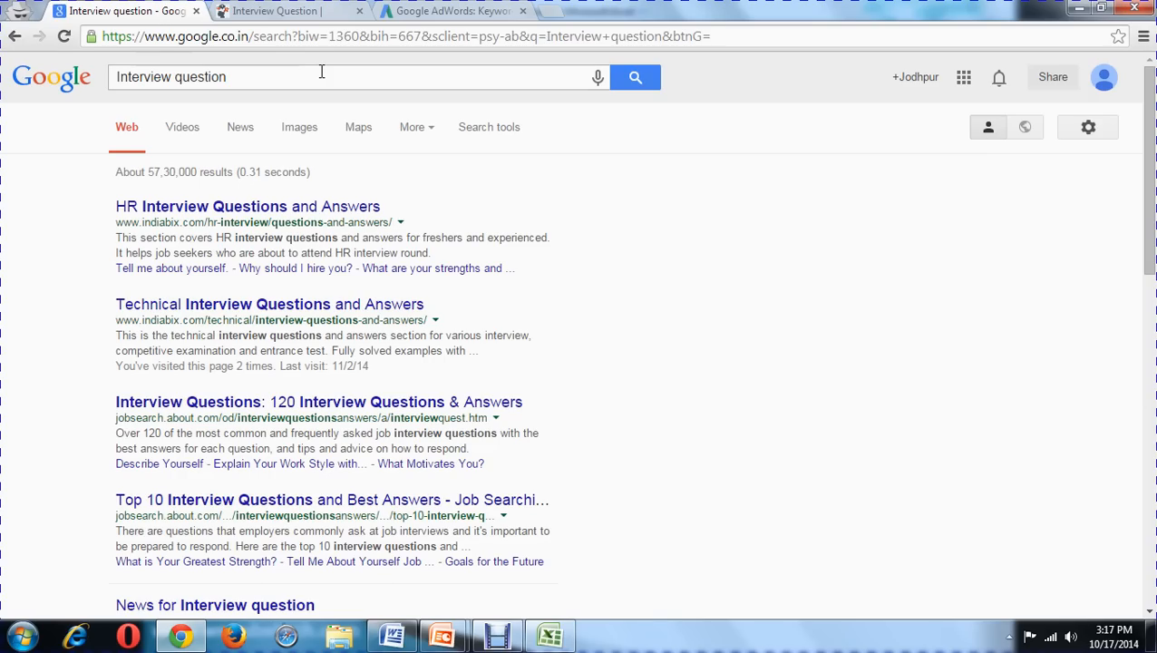
- Look through the results, open IndiaBIX's "HR Interview Questions and Answers" in a new browser tab, and display its page source
scroll(56, 219, "down", 2)
scroll(57, 218, "down", 8)
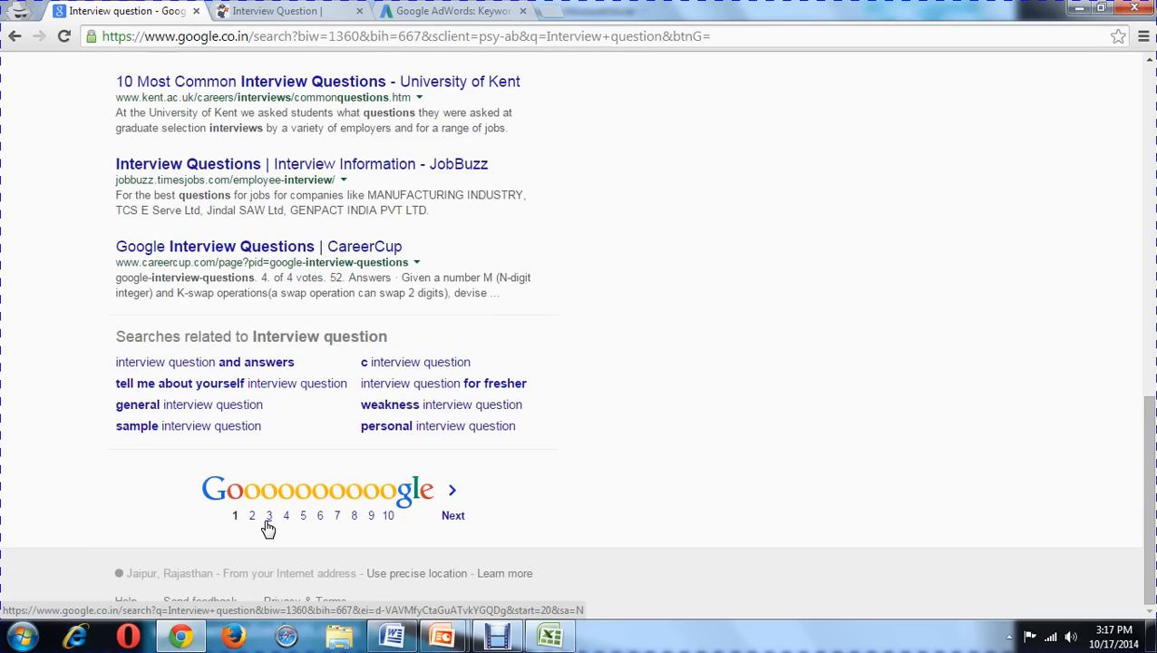
scroll(182, 480, "up", 15)
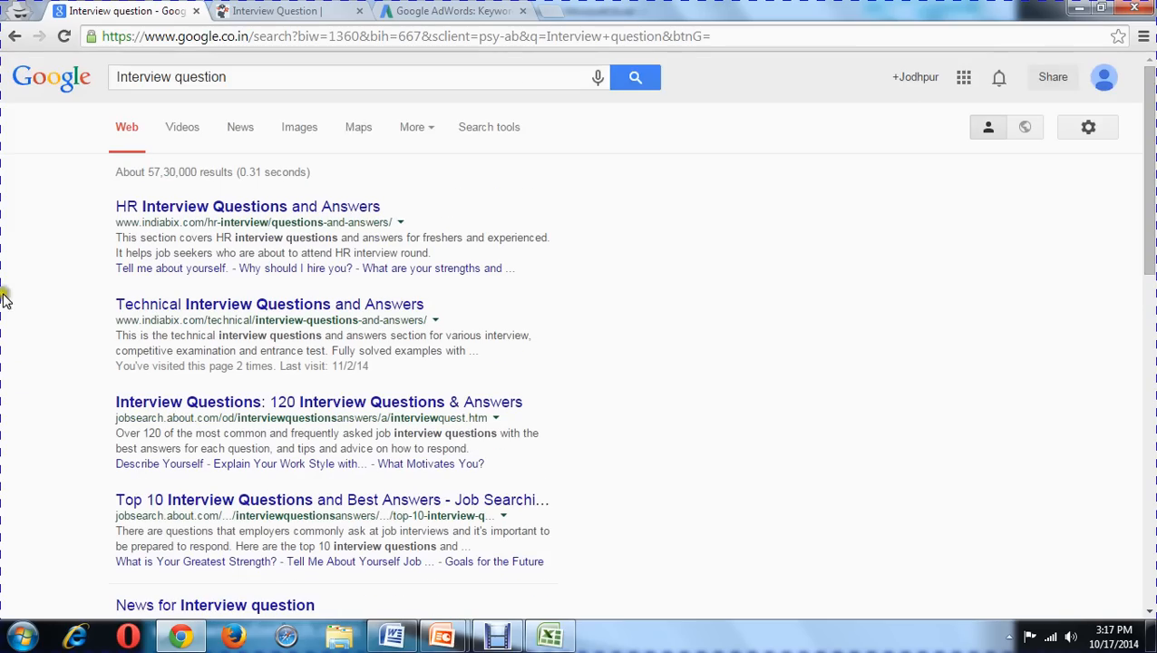
middle_click(308, 207)
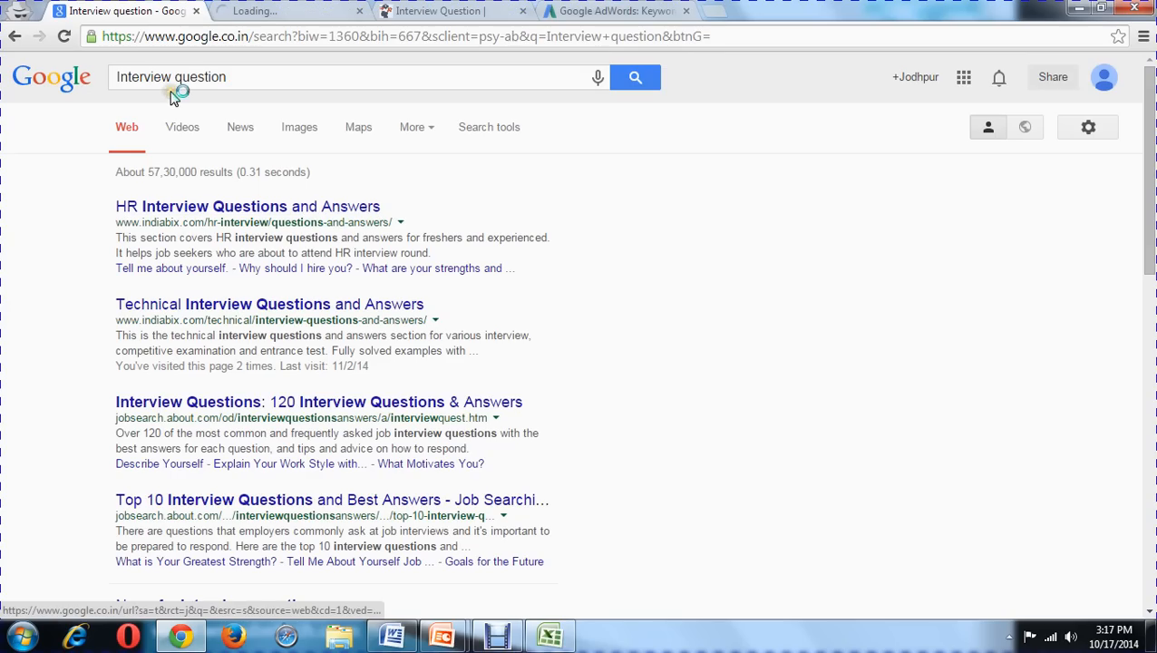
left_click(234, 207)
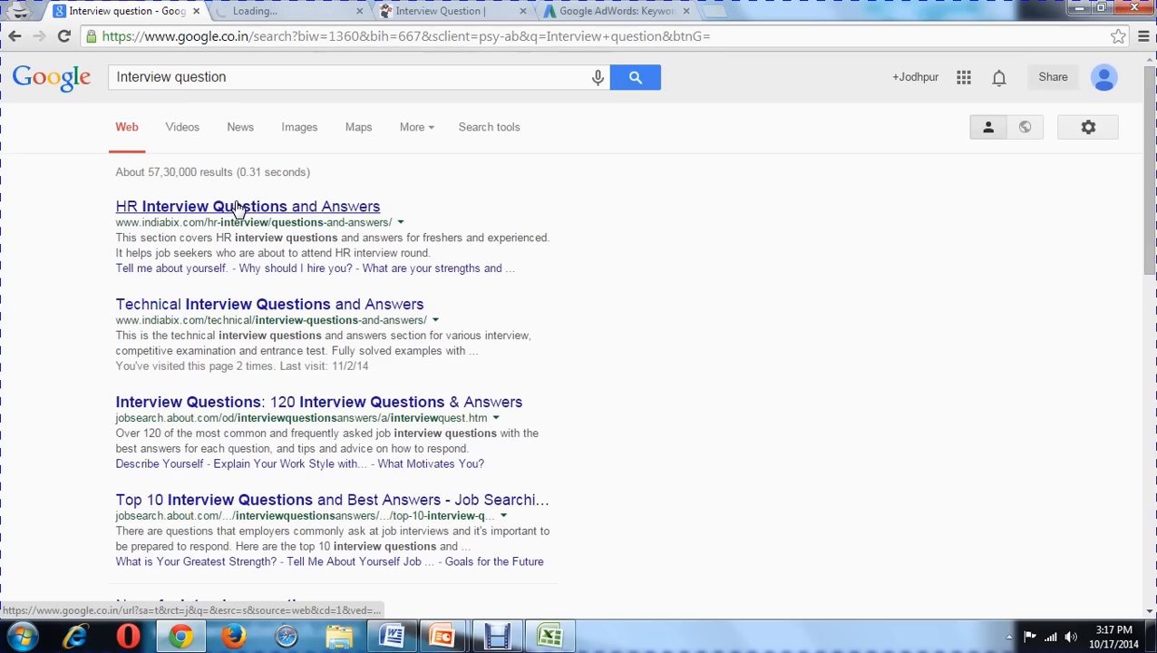
left_click(265, 13)
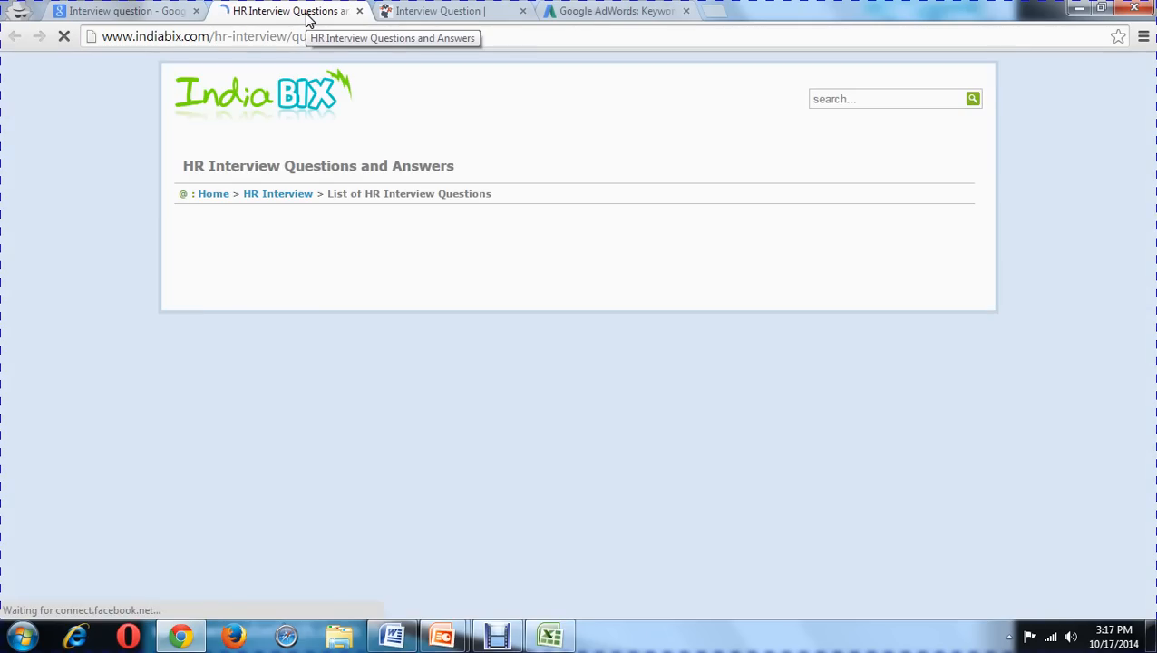
key("ctrl+u")
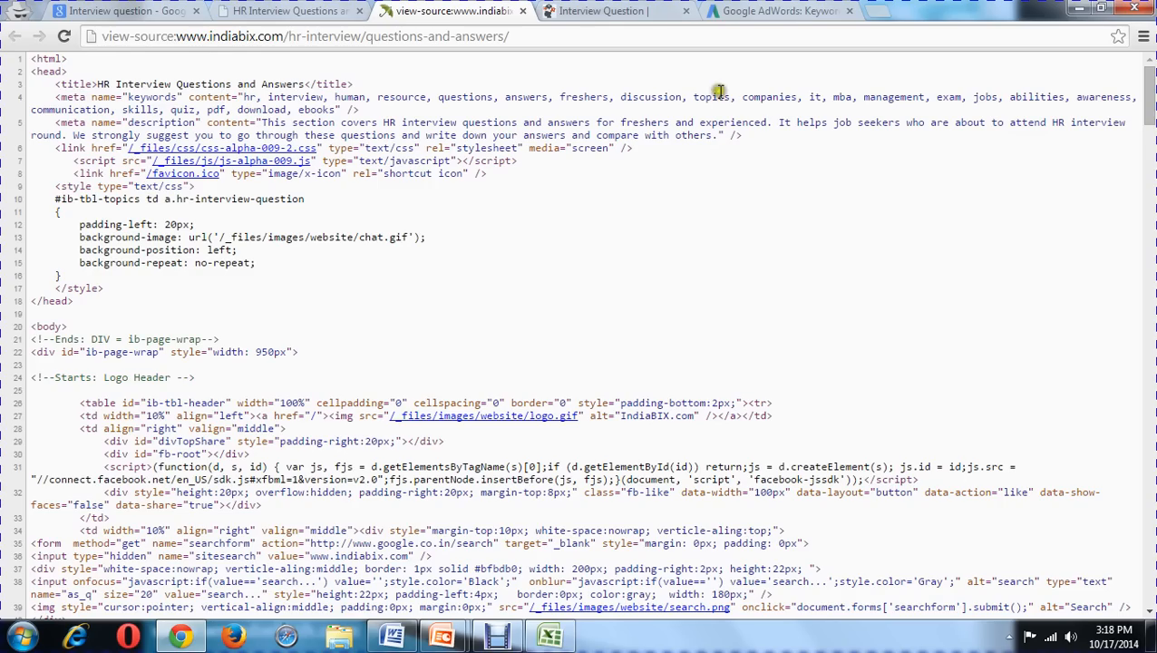
- Examine the meta keywords in the IndiaBIX page source, highlighting terms such as "companies", "mba", "interview" and "questions"
left_click(769, 96)
double_click(769, 95)
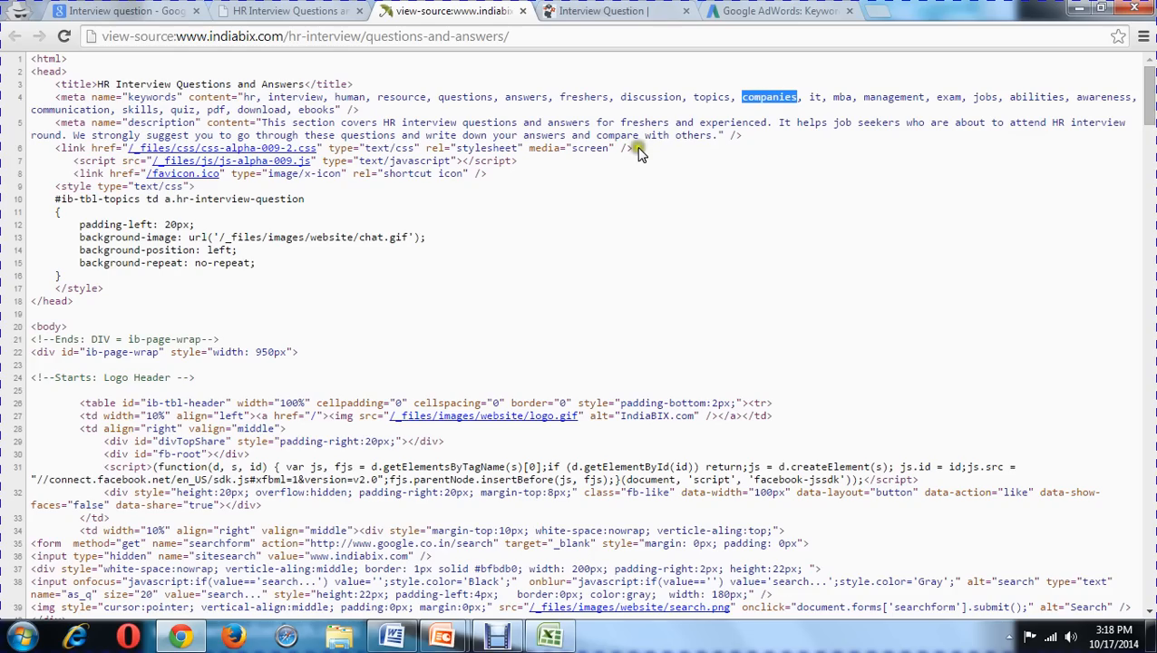
double_click(842, 97)
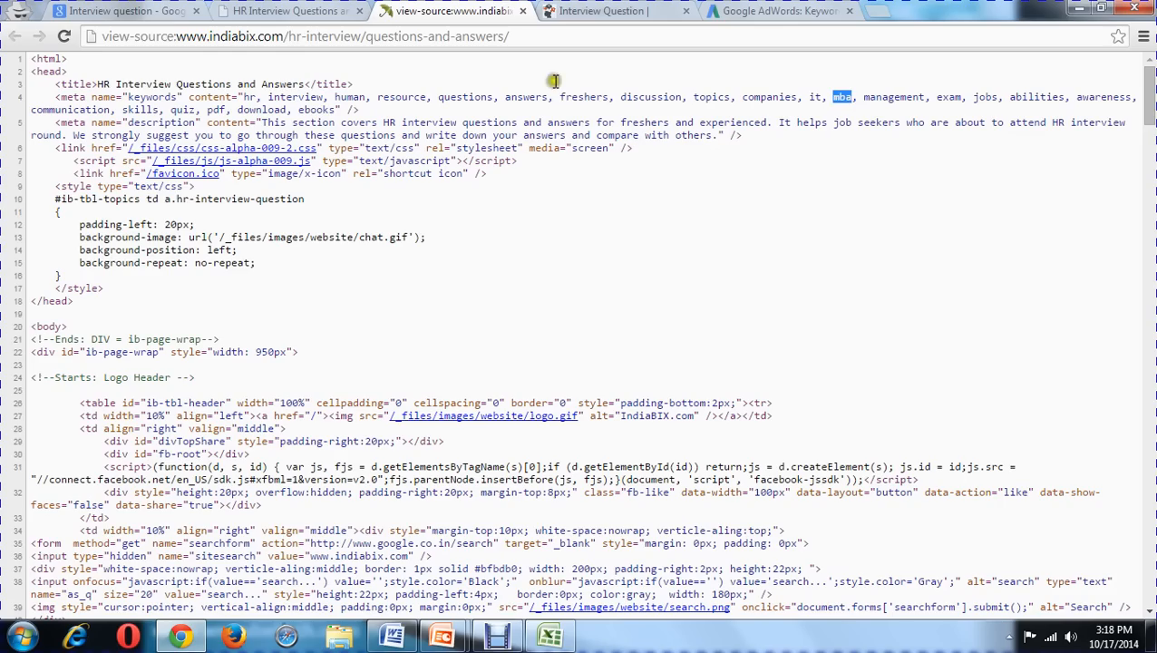
double_click(295, 97)
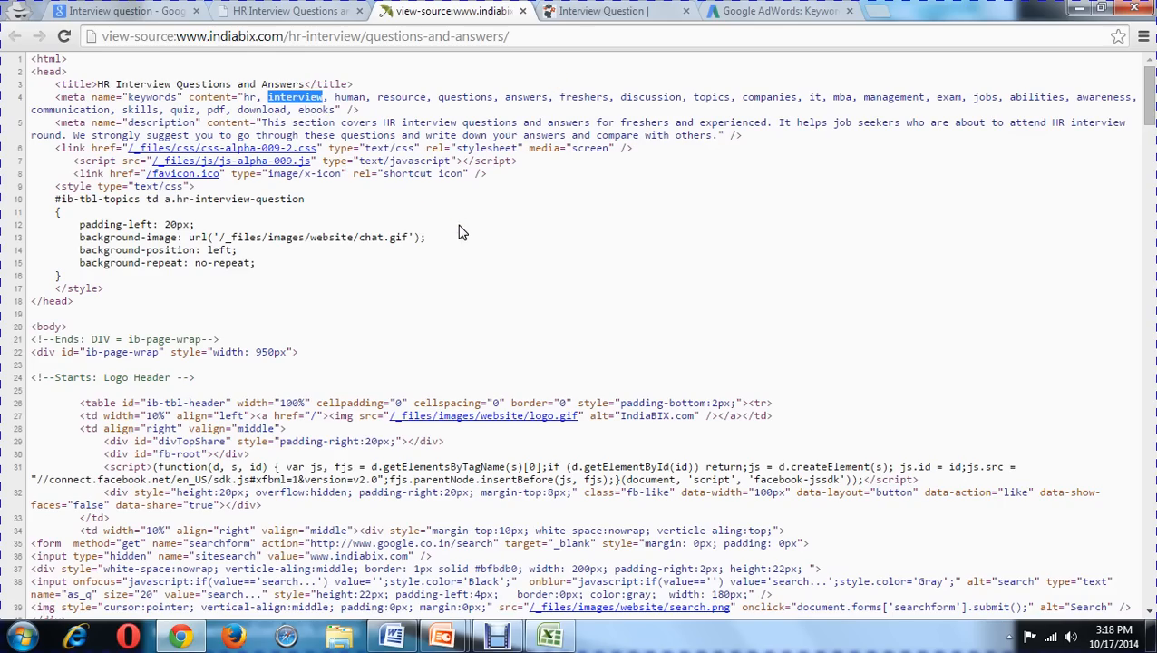
double_click(464, 96)
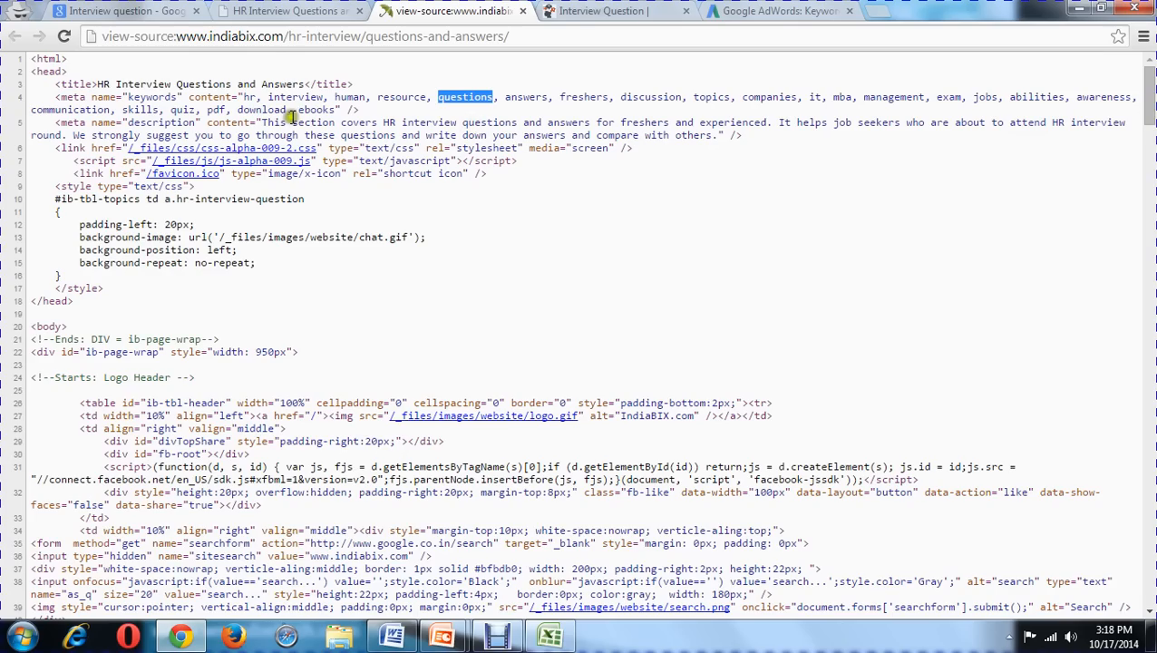
left_click(303, 86)
double_click(302, 95)
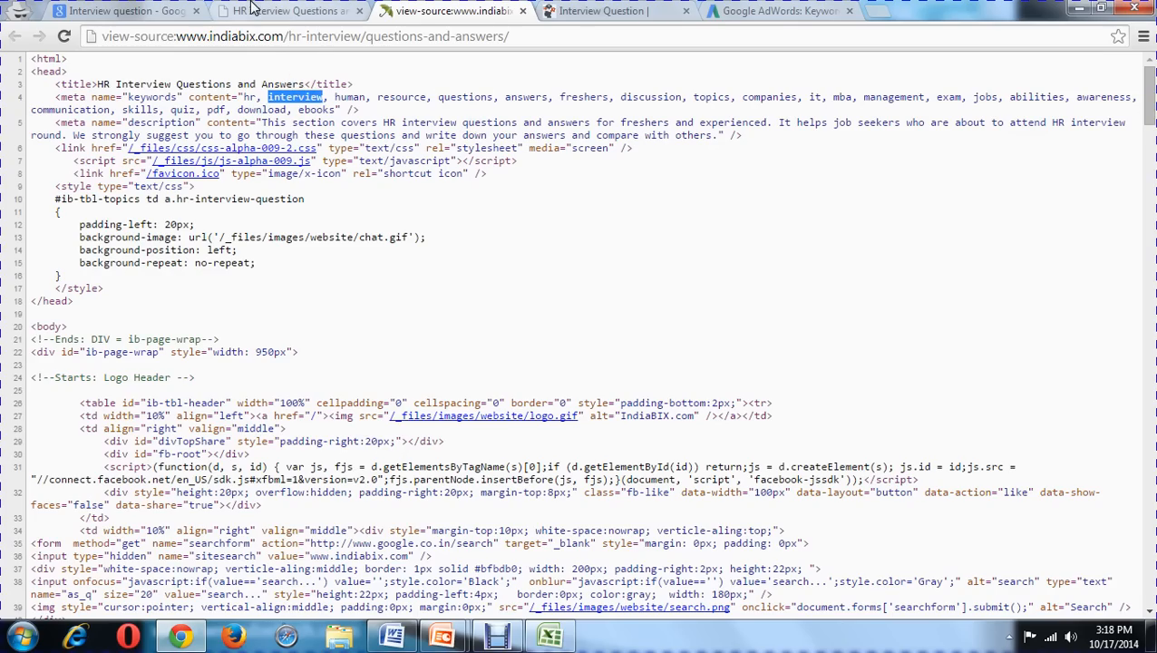
- Get ideas for "interview" in Keyword Planner and show the individual keyword ideas
left_click(725, 11)
left_click(417, 146)
left_click_drag(416, 146, 208, 145)
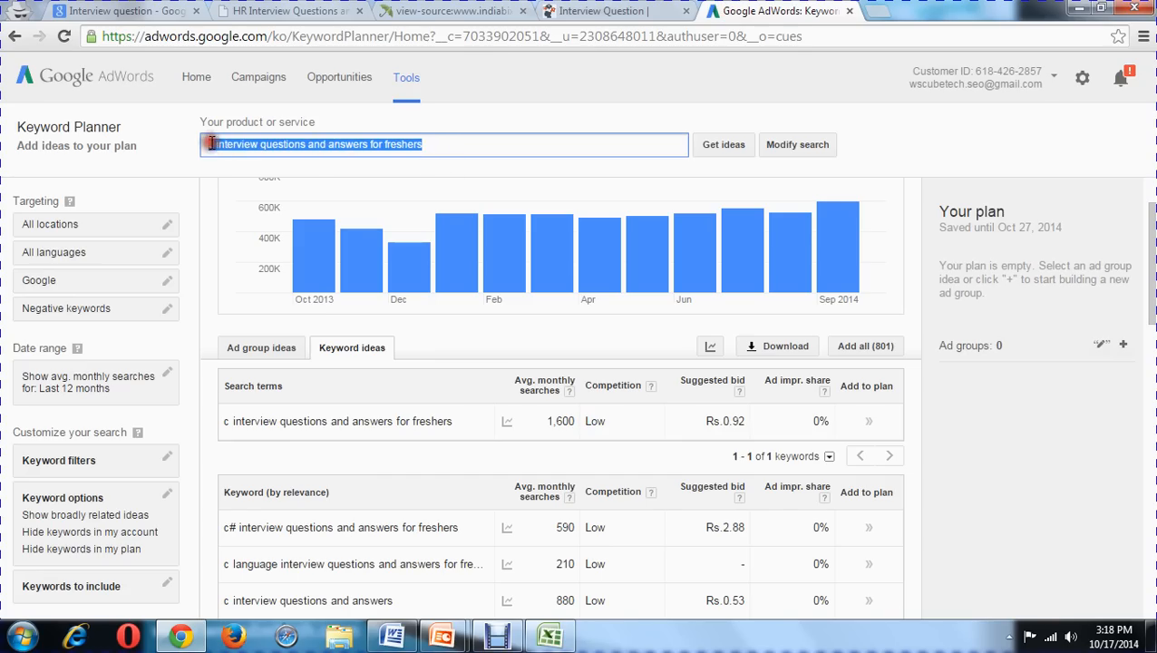
type("interview")
left_click(722, 145)
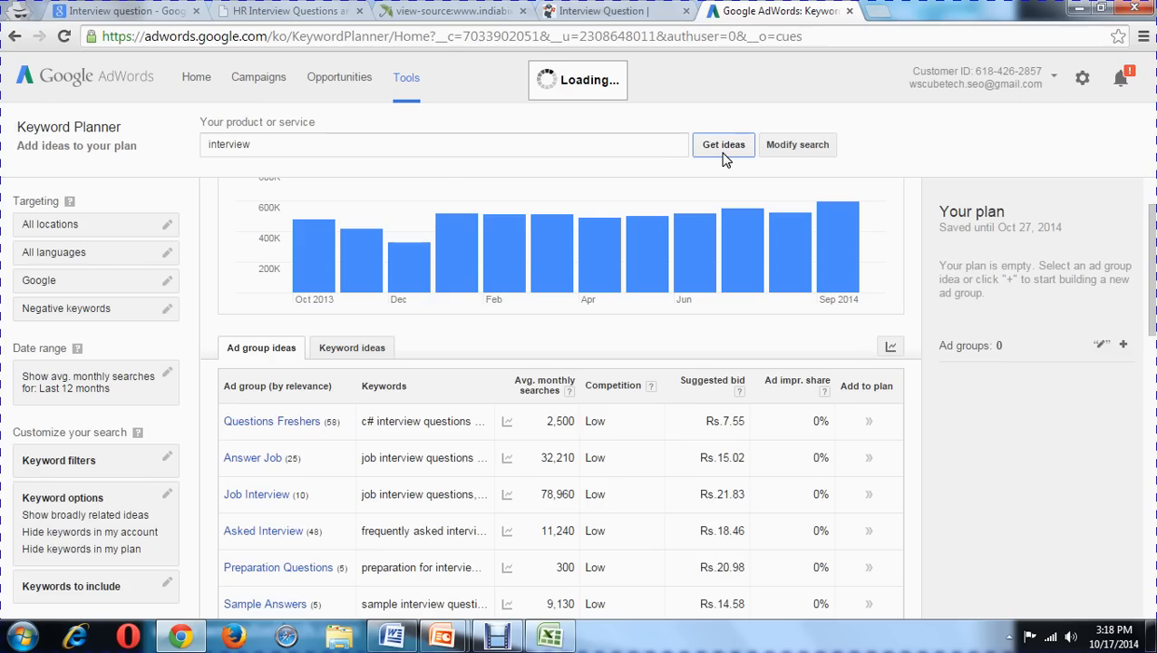
left_click(381, 348)
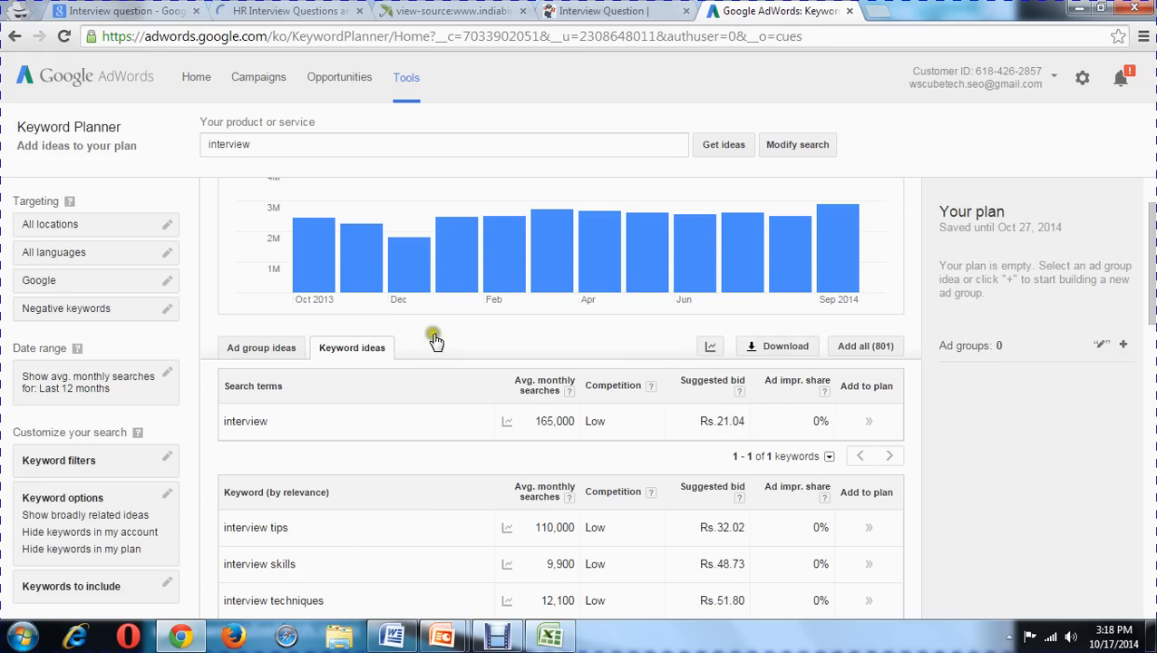
- Check the average monthly searches and competition for the search term "interview"
double_click(241, 419)
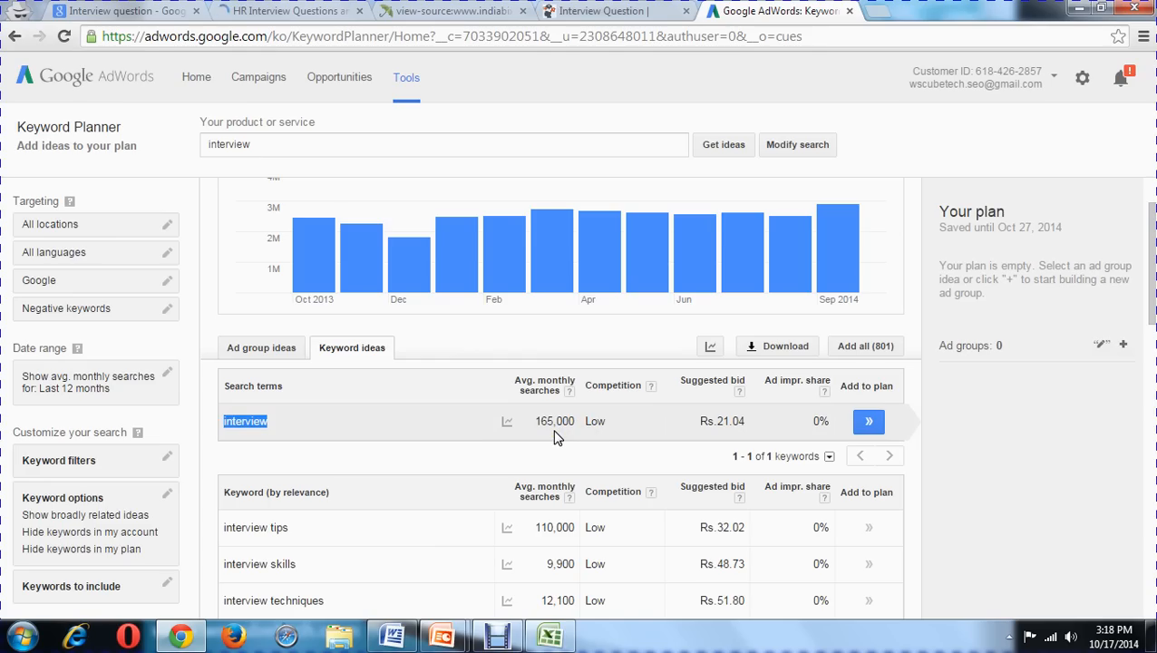
double_click(598, 422)
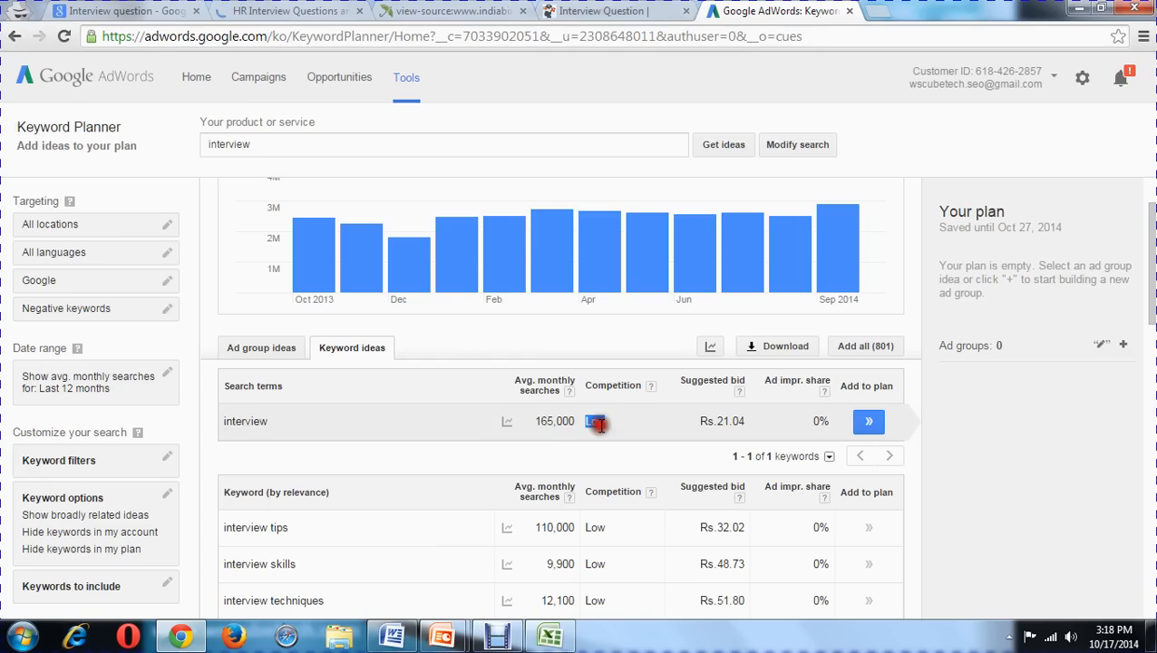
double_click(249, 420)
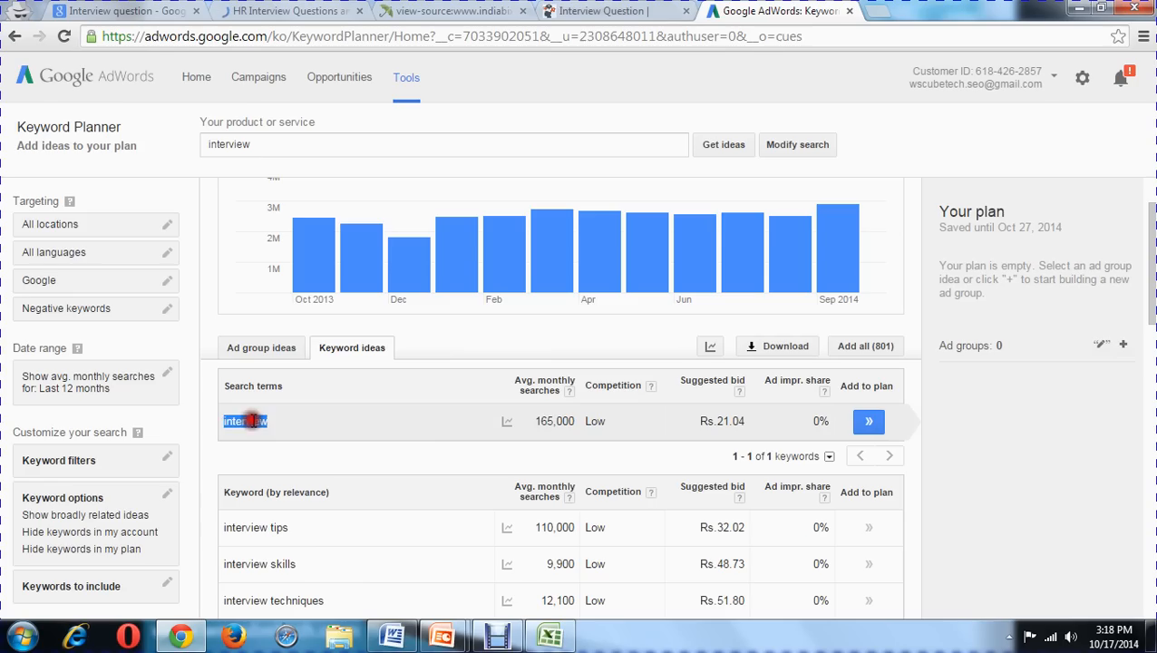
left_click(308, 423)
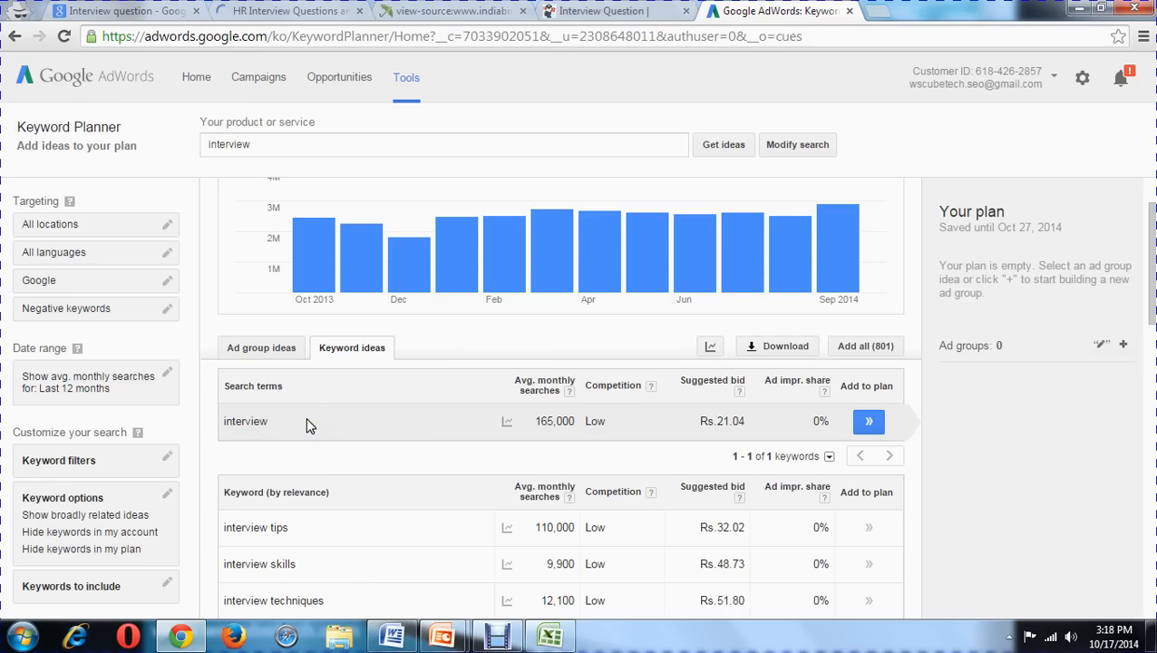
- Open the Google result "Interview Questions: 120 Interview Questions & Answers" in a new browser tab and display its page source
left_click(130, 9)
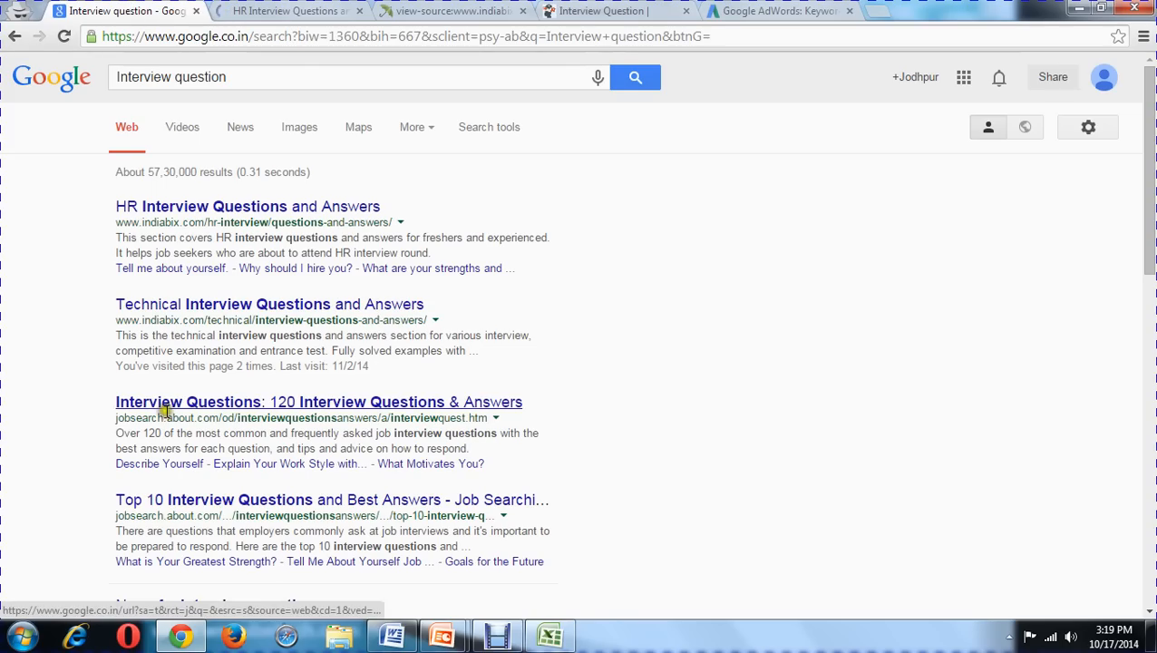
middle_click(196, 405)
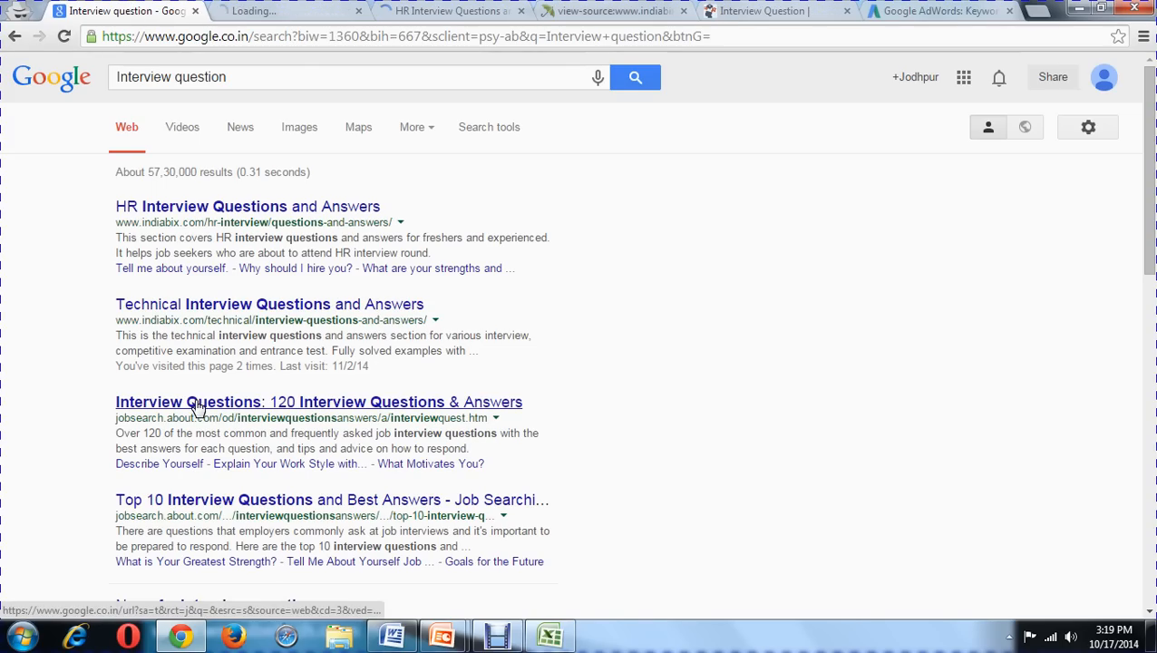
left_click(238, 10)
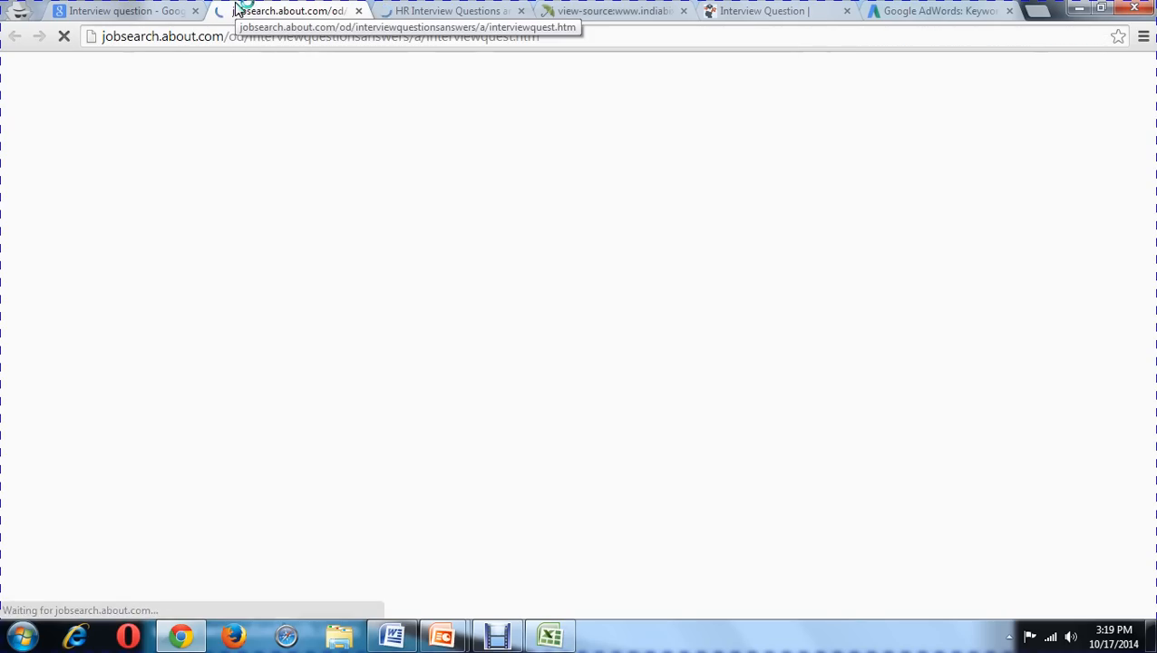
key("ctrl+u")
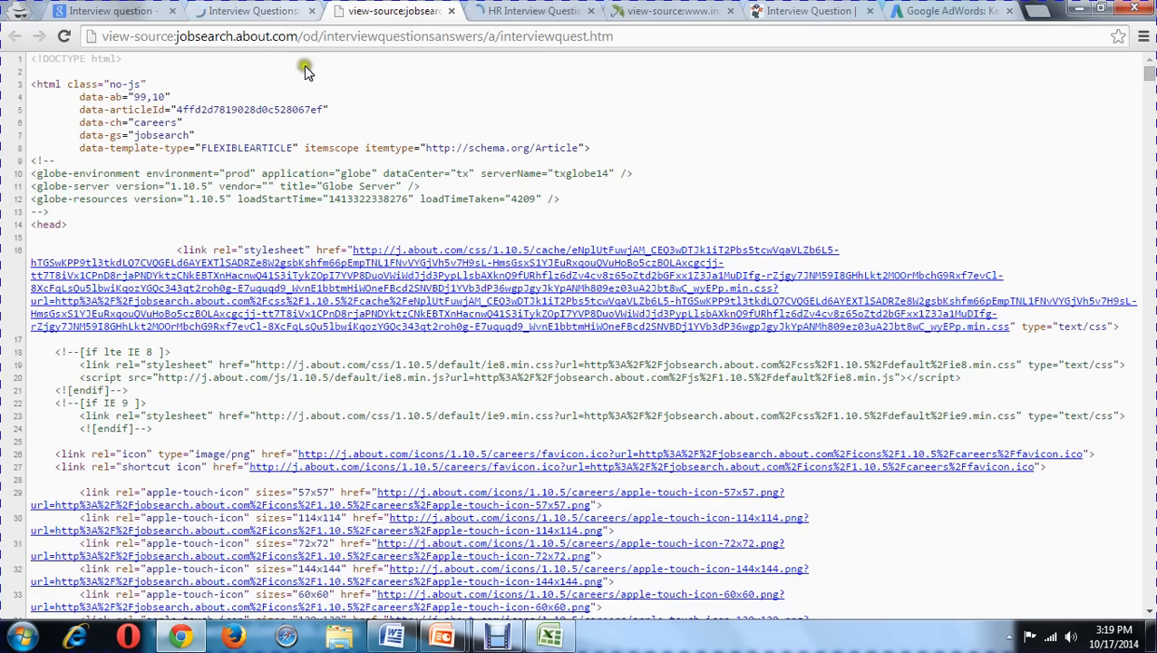
- Look through the jobsearch.about.com page source for its meta tags and search it for "keywords"
scroll(333, 144, "down", 4)
scroll(333, 144, "down", 5)
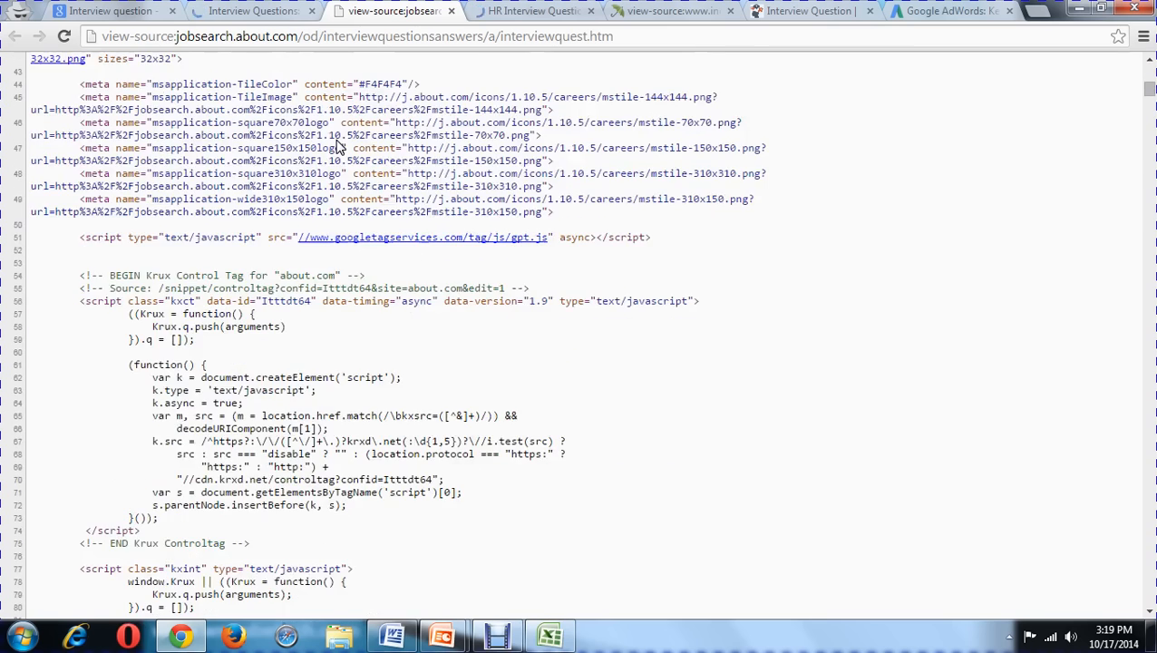
scroll(338, 147, "down", 6)
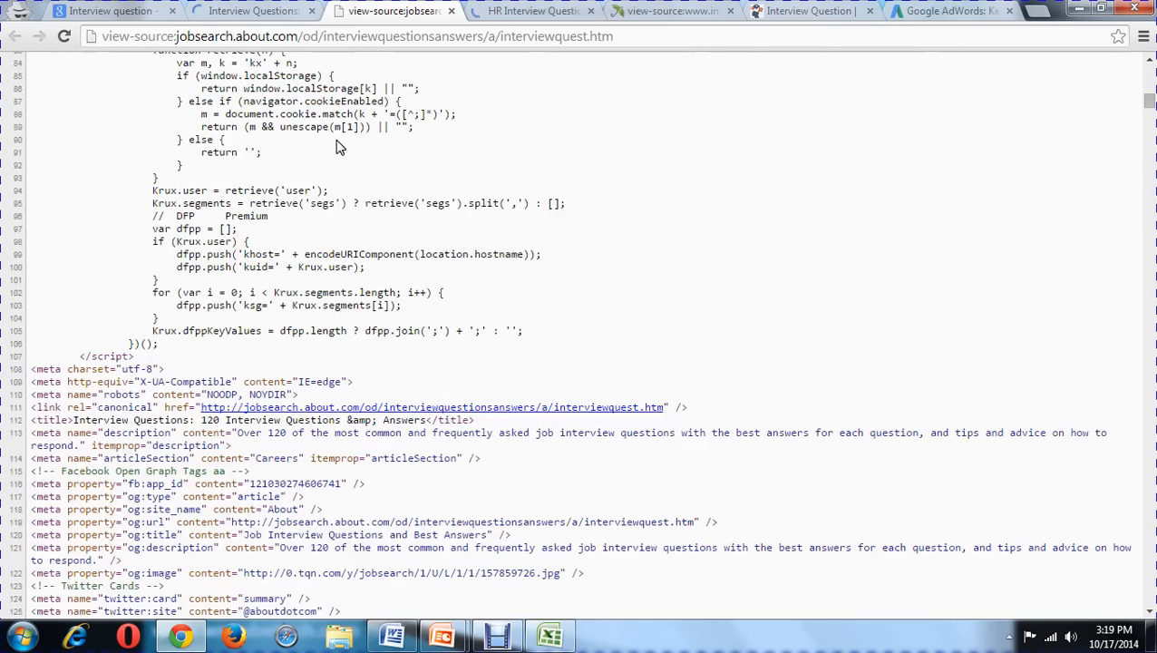
key("ctrl+f")
type("keywords")
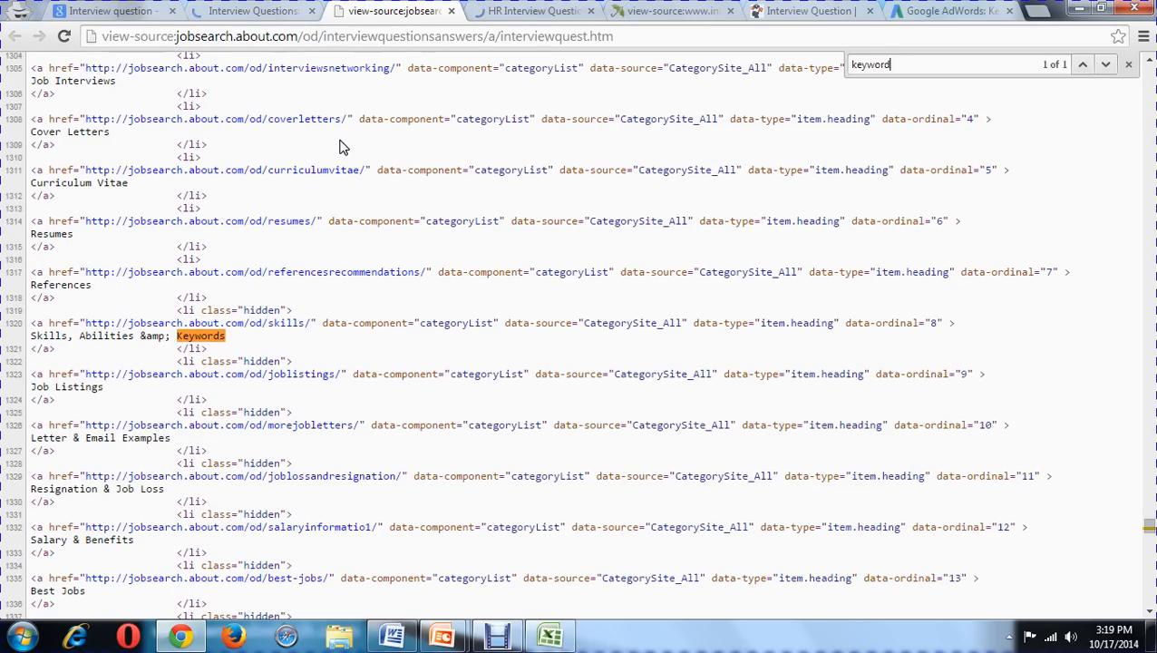
- Search the jobsearch.about.com page source for name="k to locate a keywords meta tag, and clear the search text
key("ctrl+a")
key("BackSpace")
type("name")
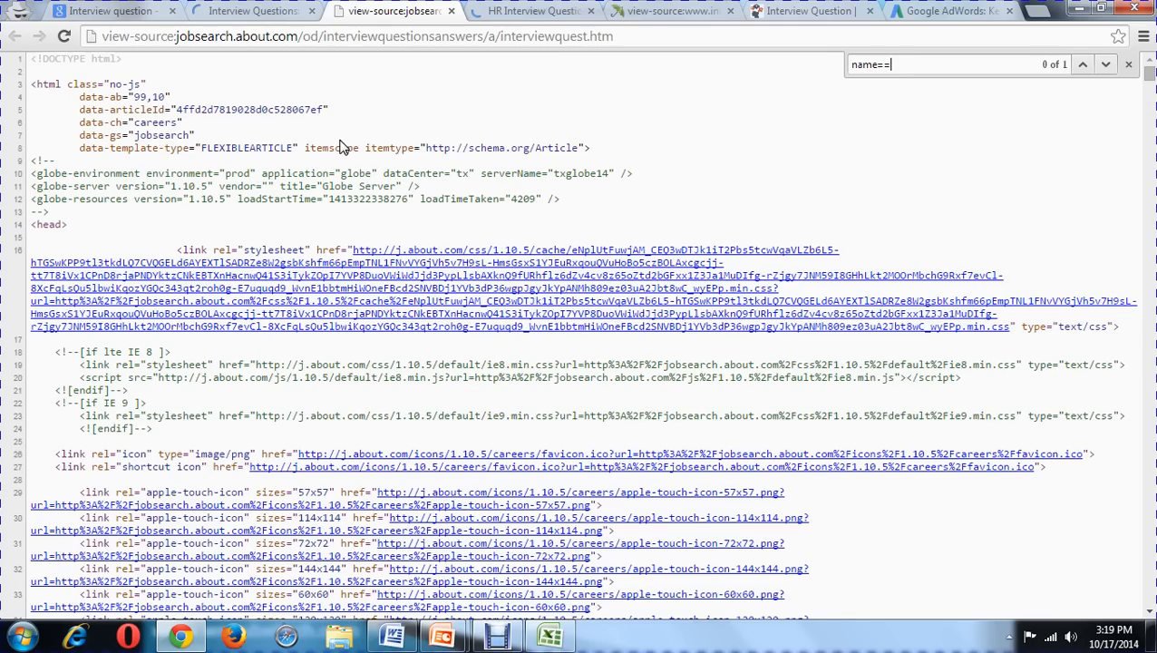
key("BackSpace")
type("\"\"")
key("BackSpace")
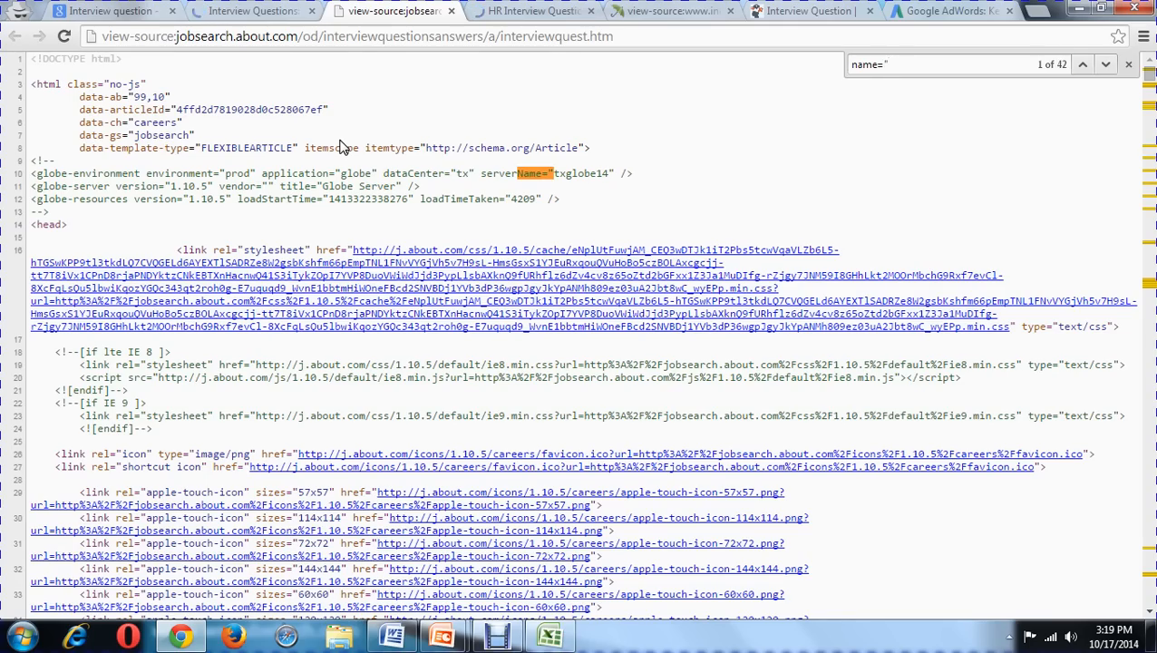
type("k")
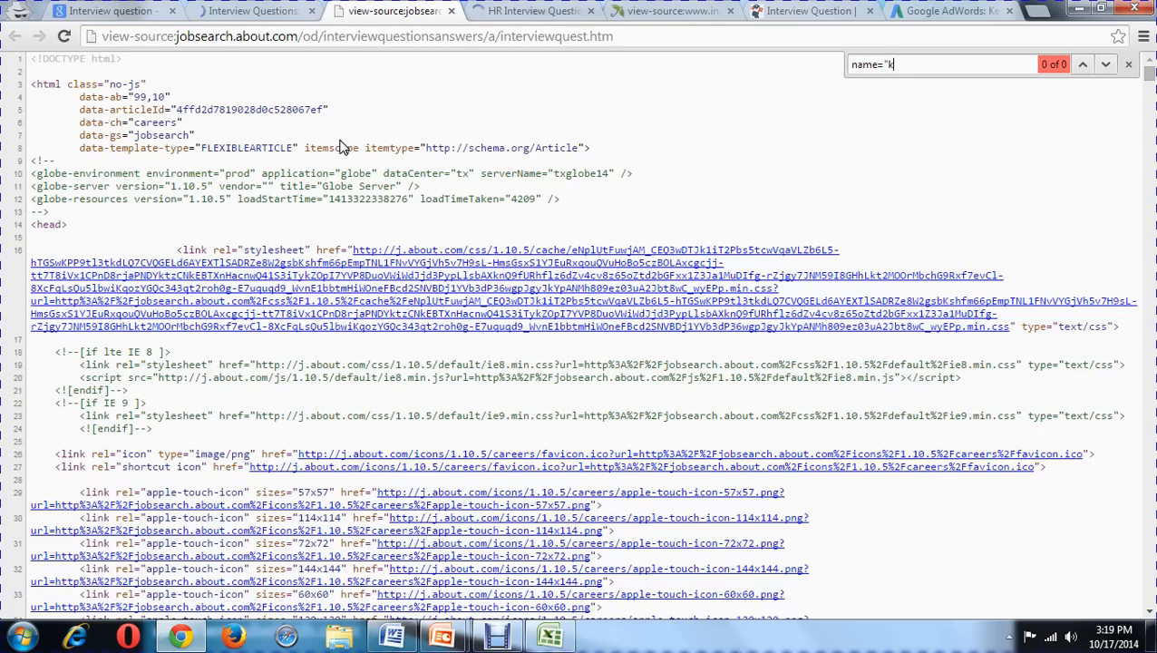
key("BackSpace")
key("BackSpace")
key("BackSpace")
key("BackSpace")
key("BackSpace")
key("BackSpace")
key("BackSpace")
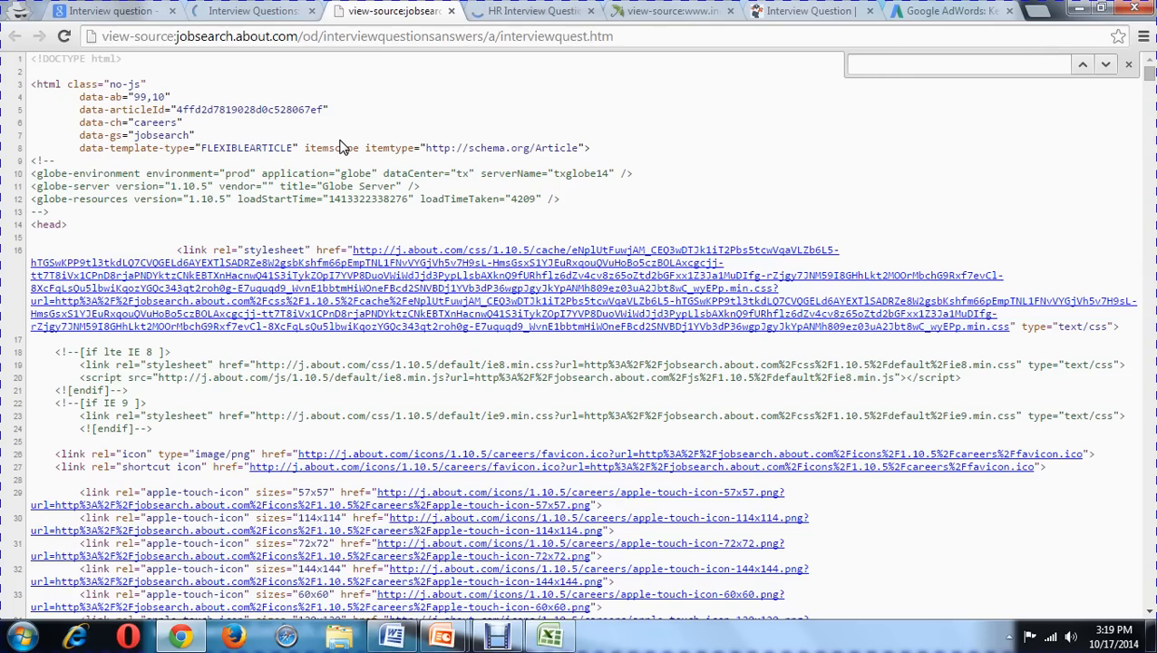
- Close the jobsearch.about.com and indiabix.com pages with their page sources, and return to the Google results for "Interview question"
left_click(311, 14)
left_click(311, 13)
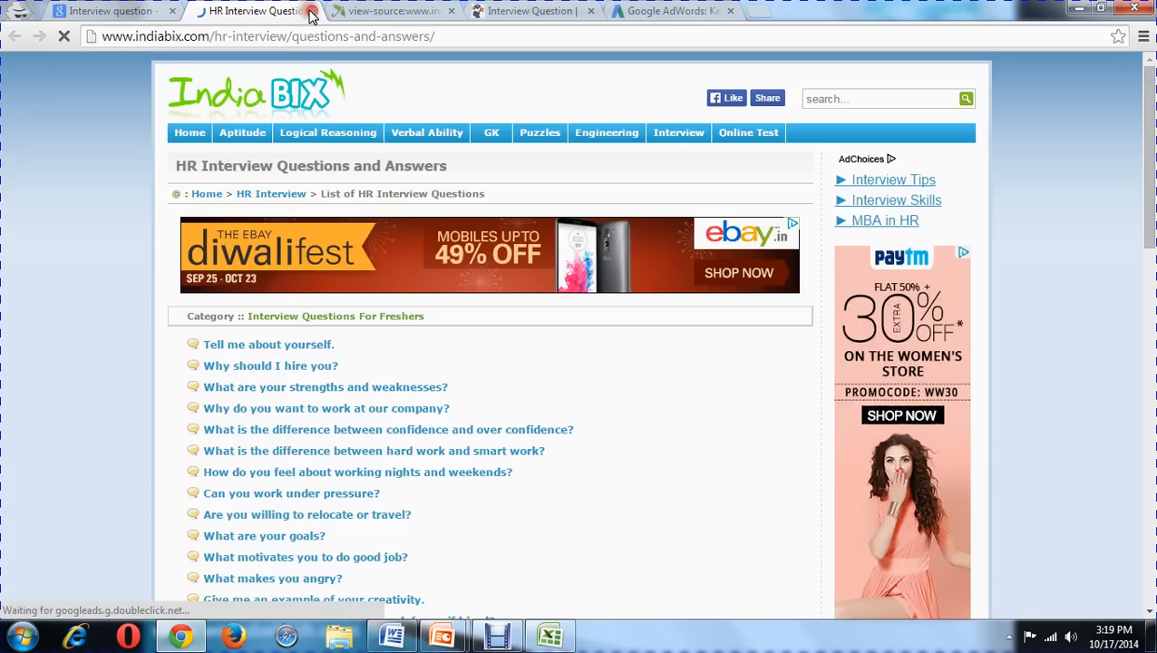
left_click(311, 14)
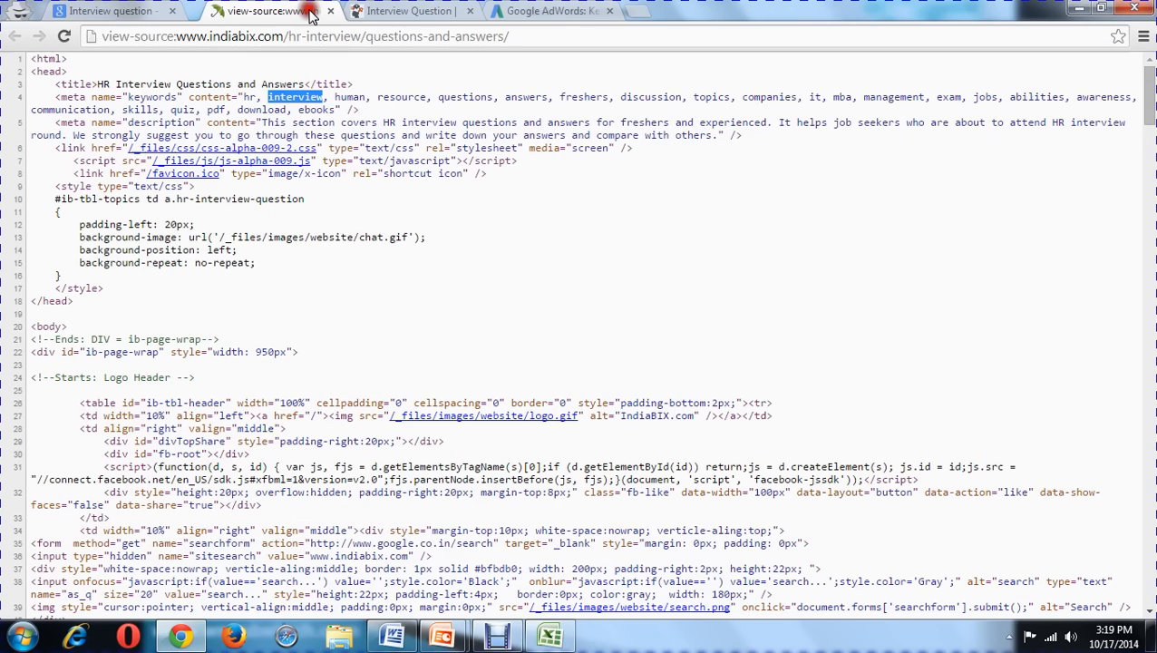
left_click(311, 14)
left_click(118, 11)
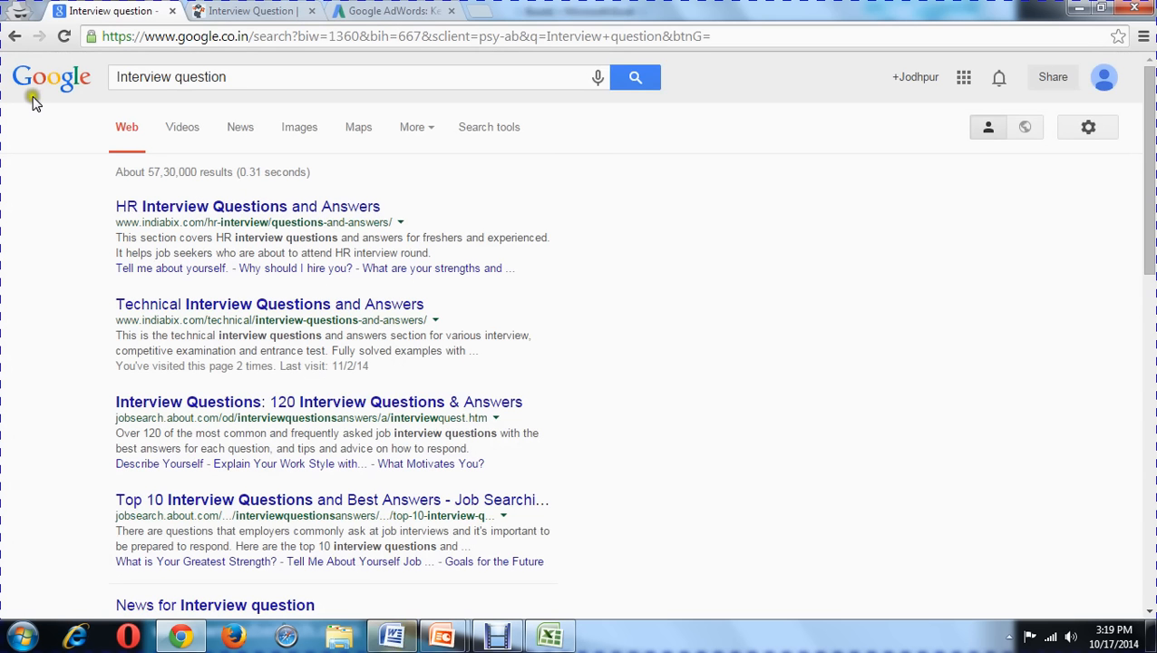
- Open the Google result "HR Interview Questions and Answers" from indiabix.com in a new browser tab and display its page source
scroll(32, 146, "down", 3)
scroll(72, 178, "down", 1)
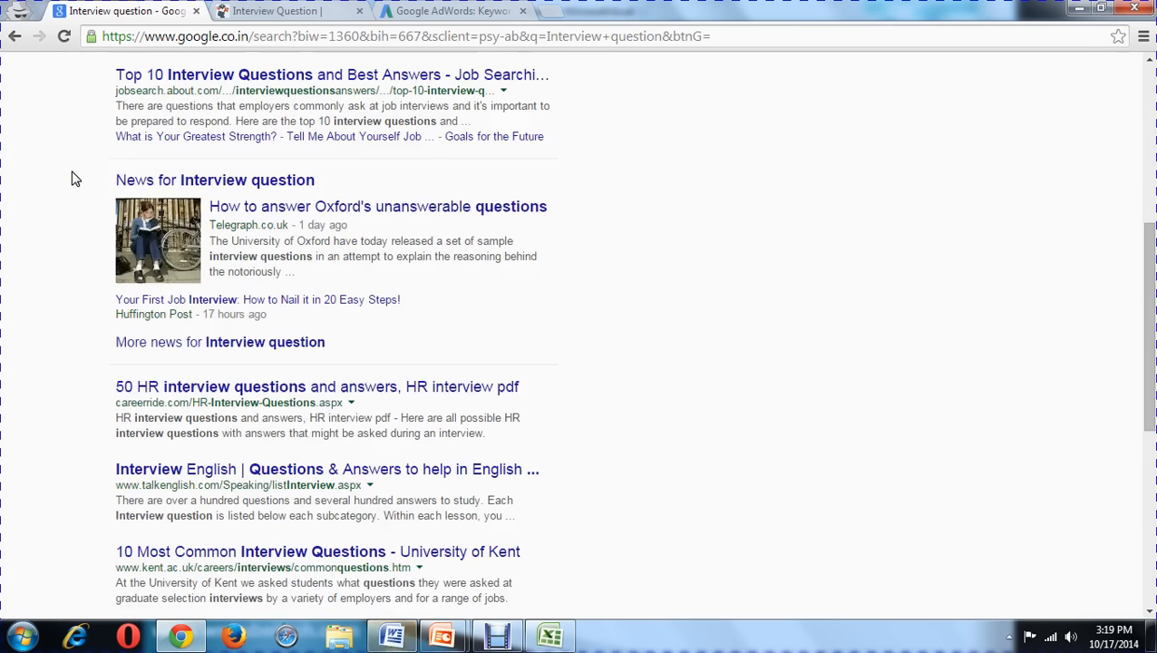
scroll(74, 179, "up", 4)
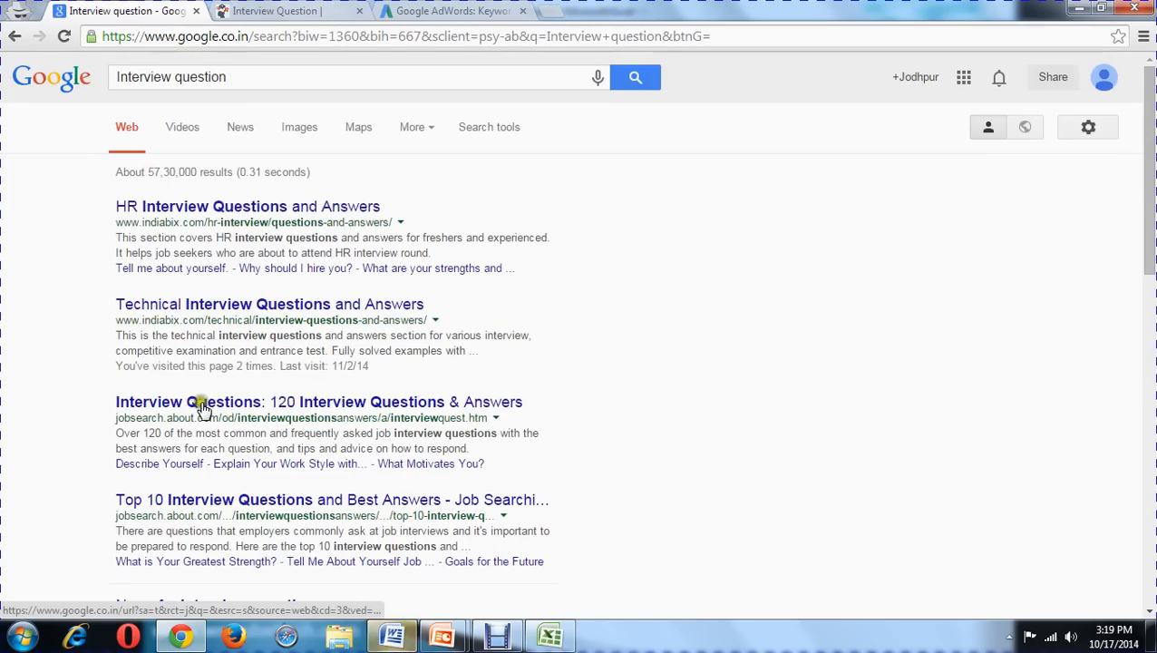
middle_click(274, 208)
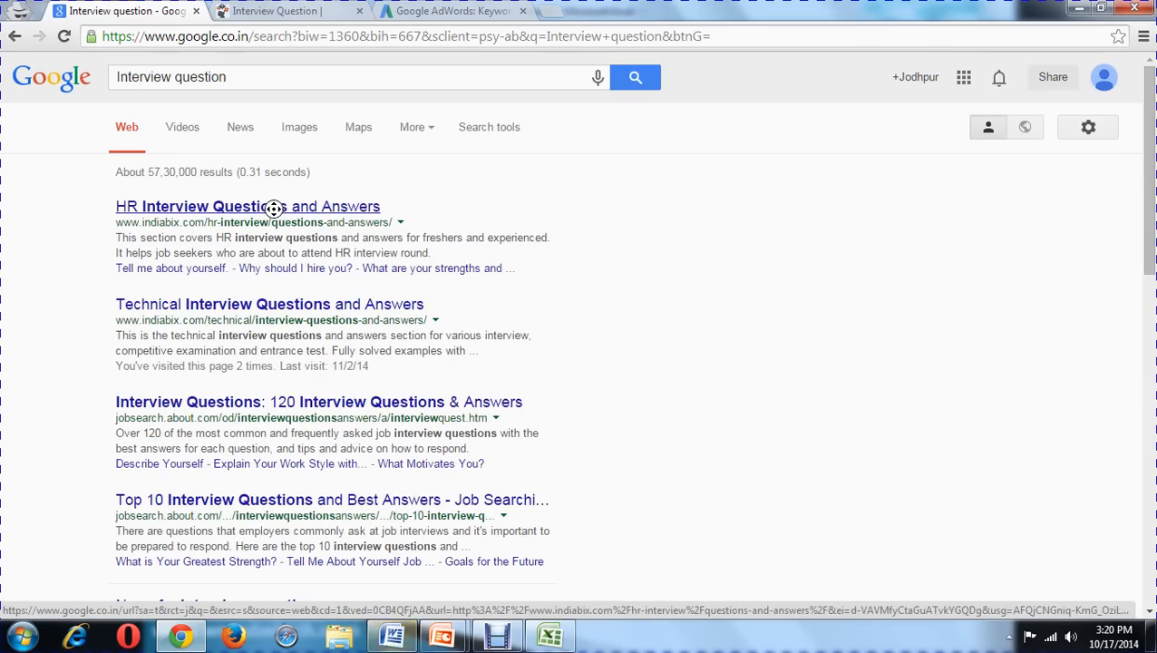
left_click(286, 13)
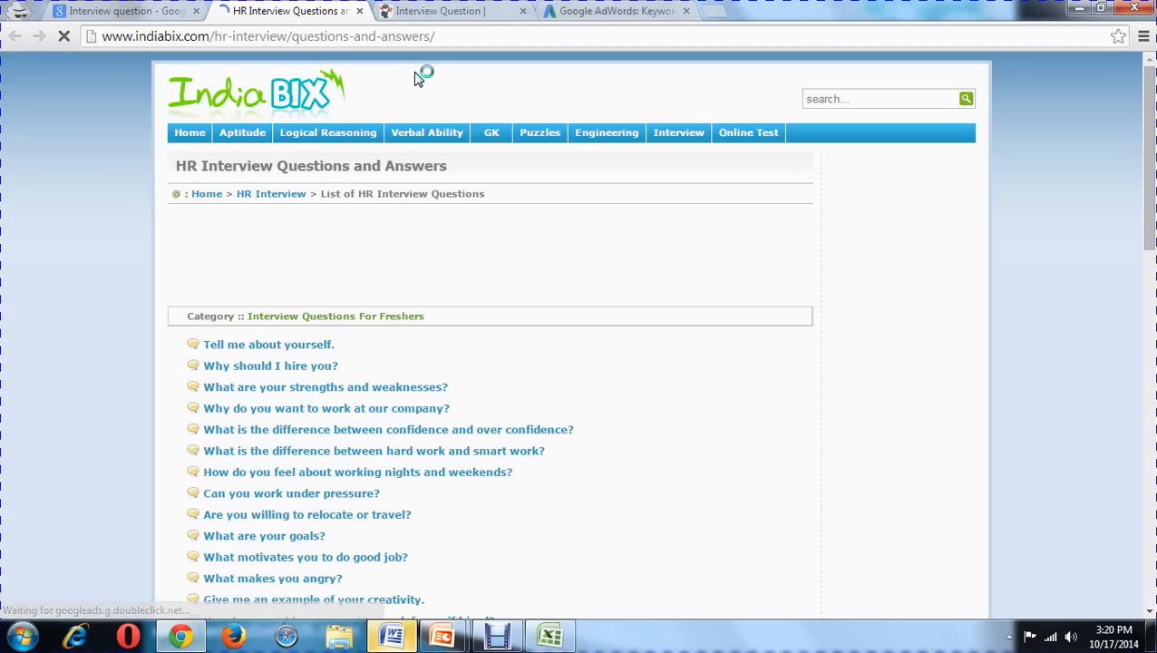
key("ctrl+u")
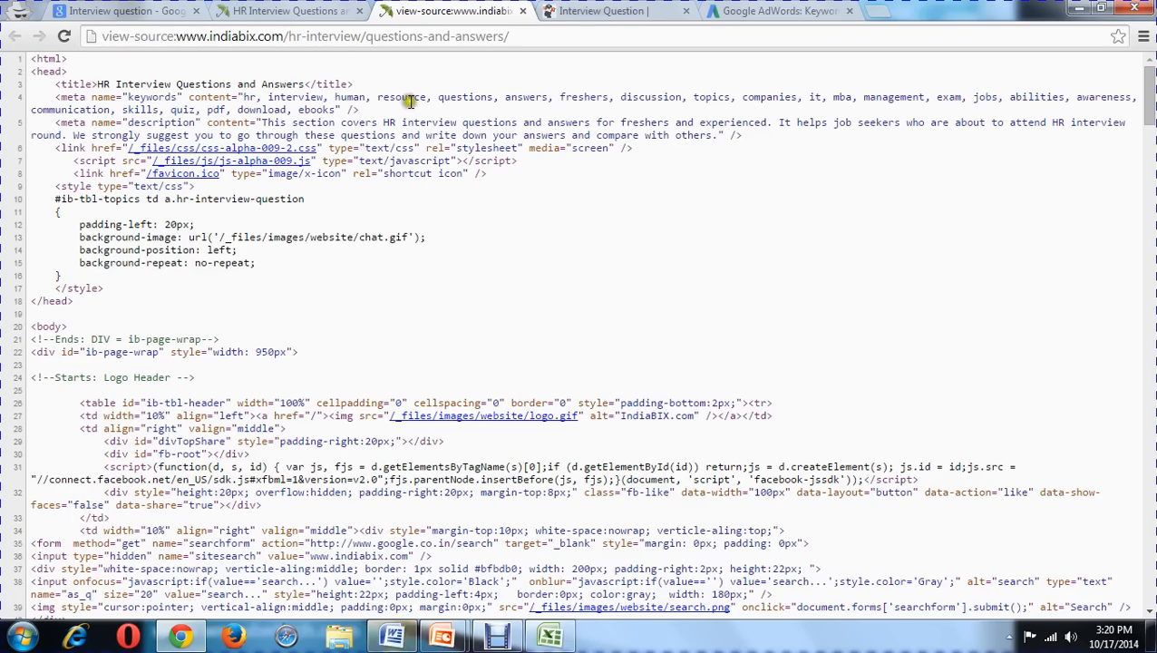
- Return to Keyword Planner and review the average monthly searches and competition of the keyword ideas for "interview"
left_click(763, 9)
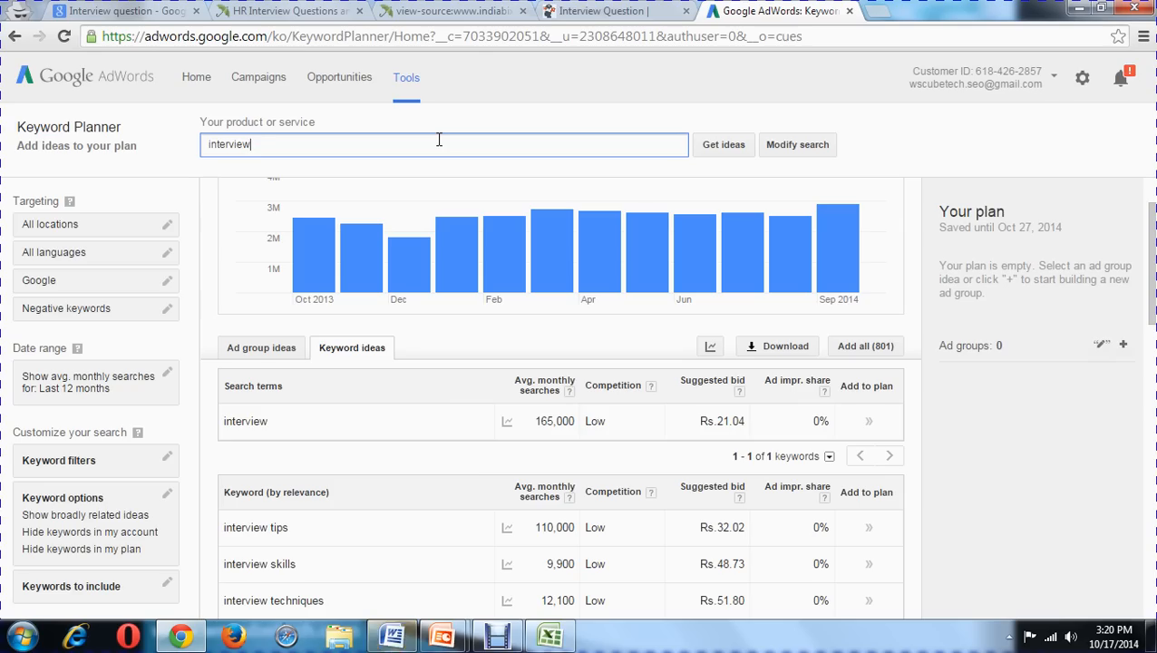
left_click(439, 142)
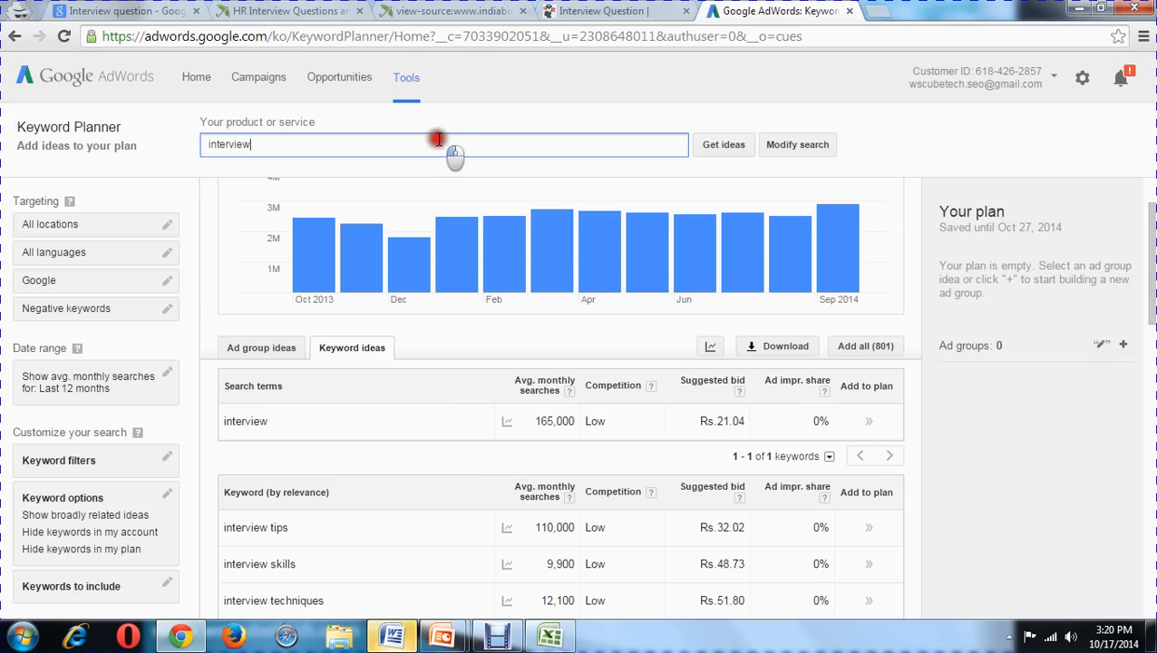
scroll(390, 544, "down", 5)
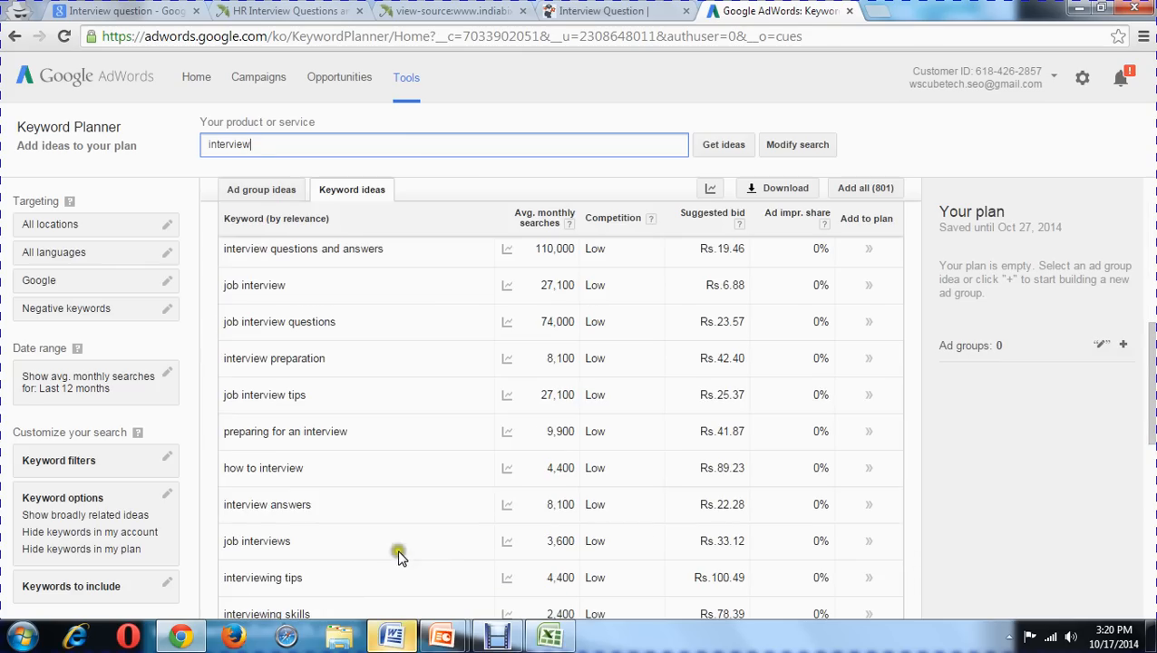
scroll(370, 435, "up", 3)
scroll(370, 435, "up", 3)
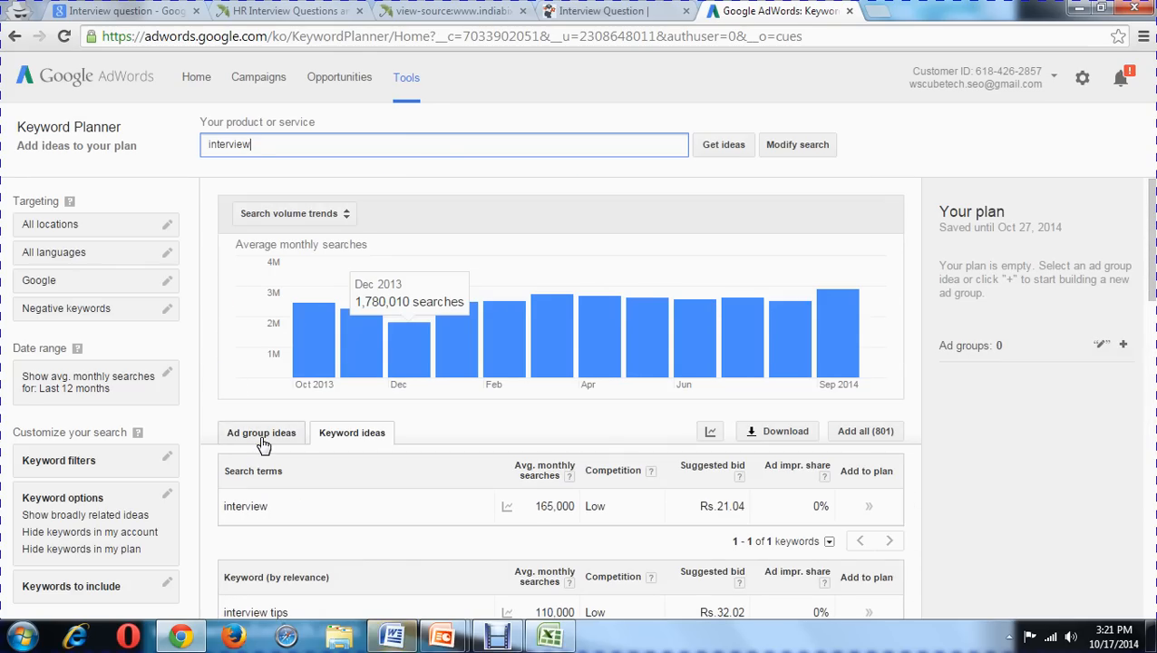
left_click(262, 433)
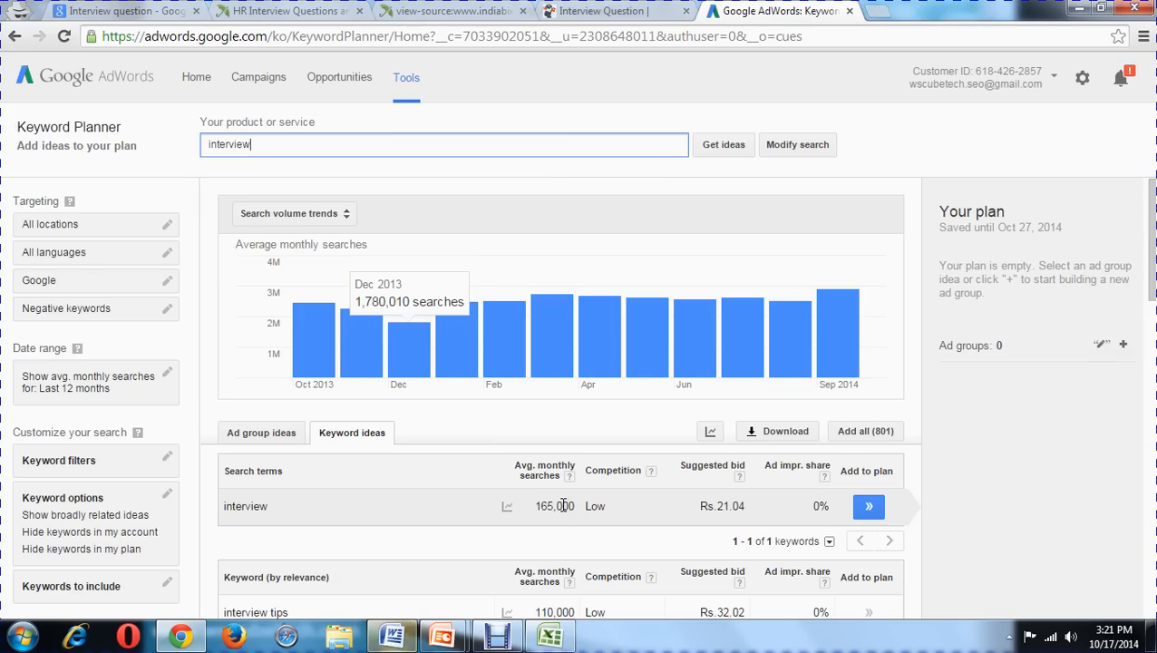
- Switch to the PowerPoint slide show at the "Keywords" slide
key("alt+Tab")
key("alt+Tab")
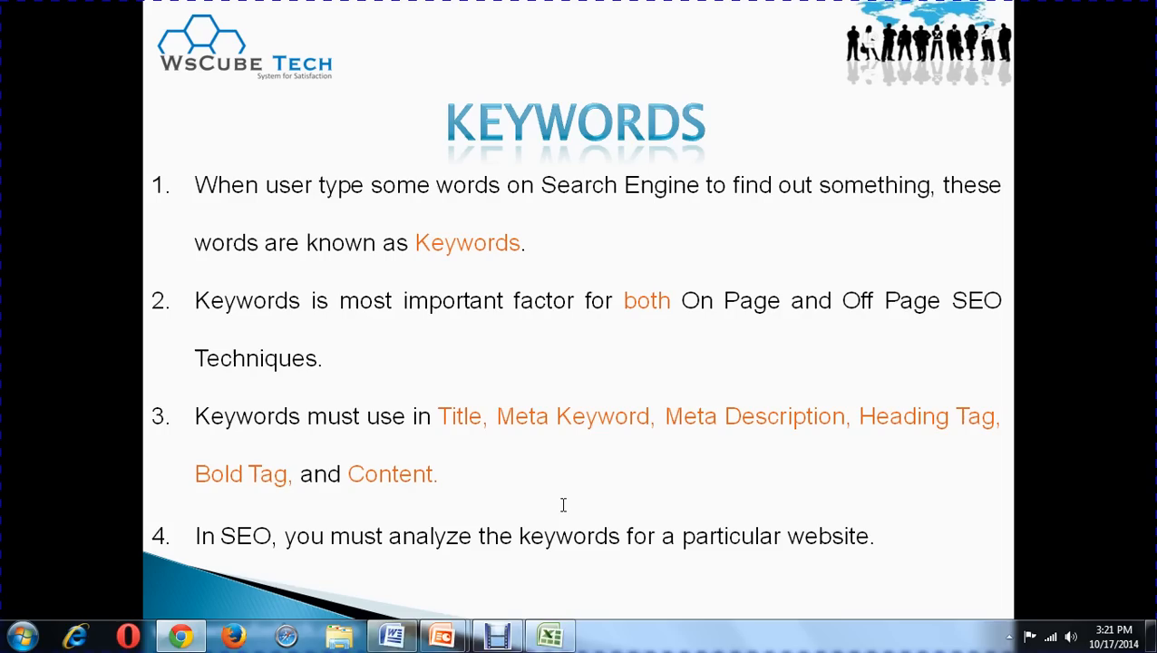